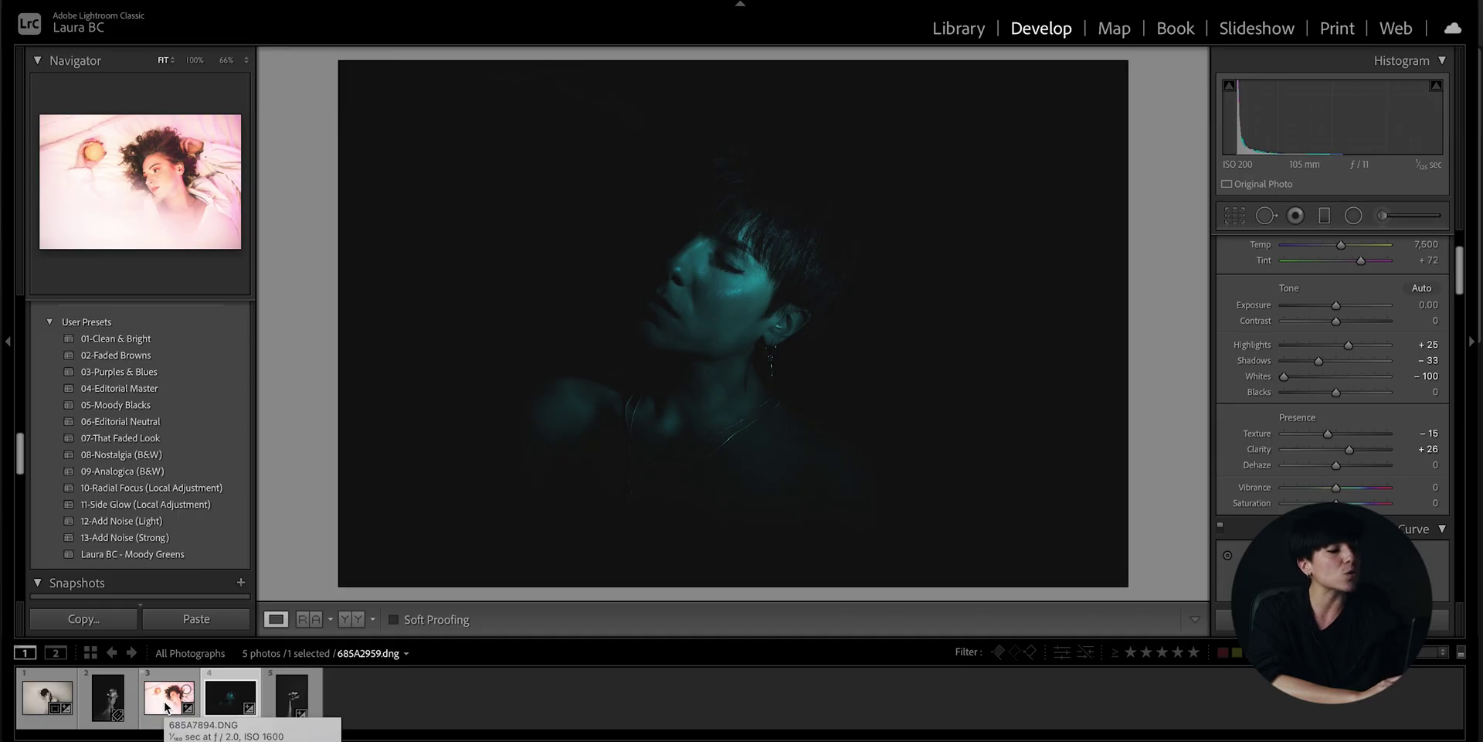
Open Studio Session-039.jpg in Adobe Photoshop 2021 as a copy with Lightroom adjustments.
click(166, 704)
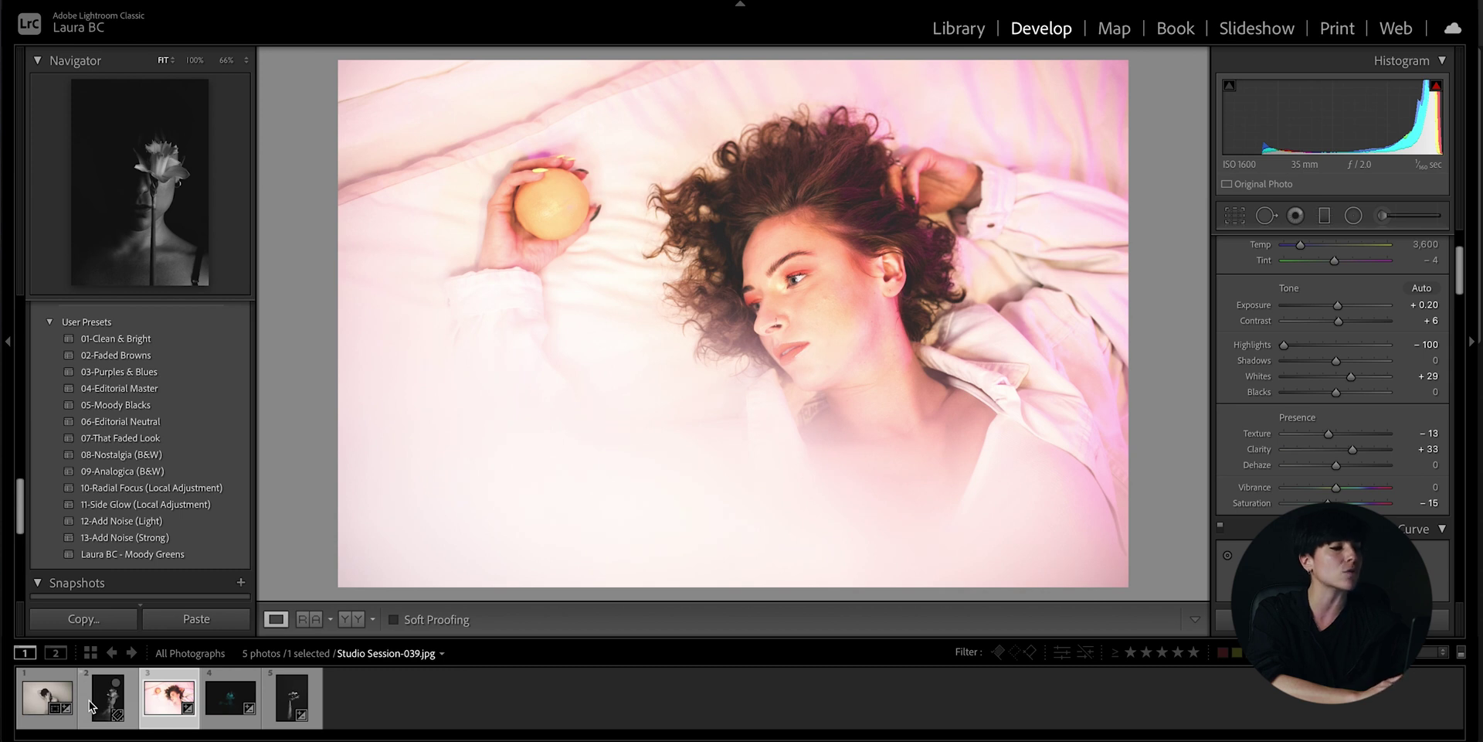
click(107, 703)
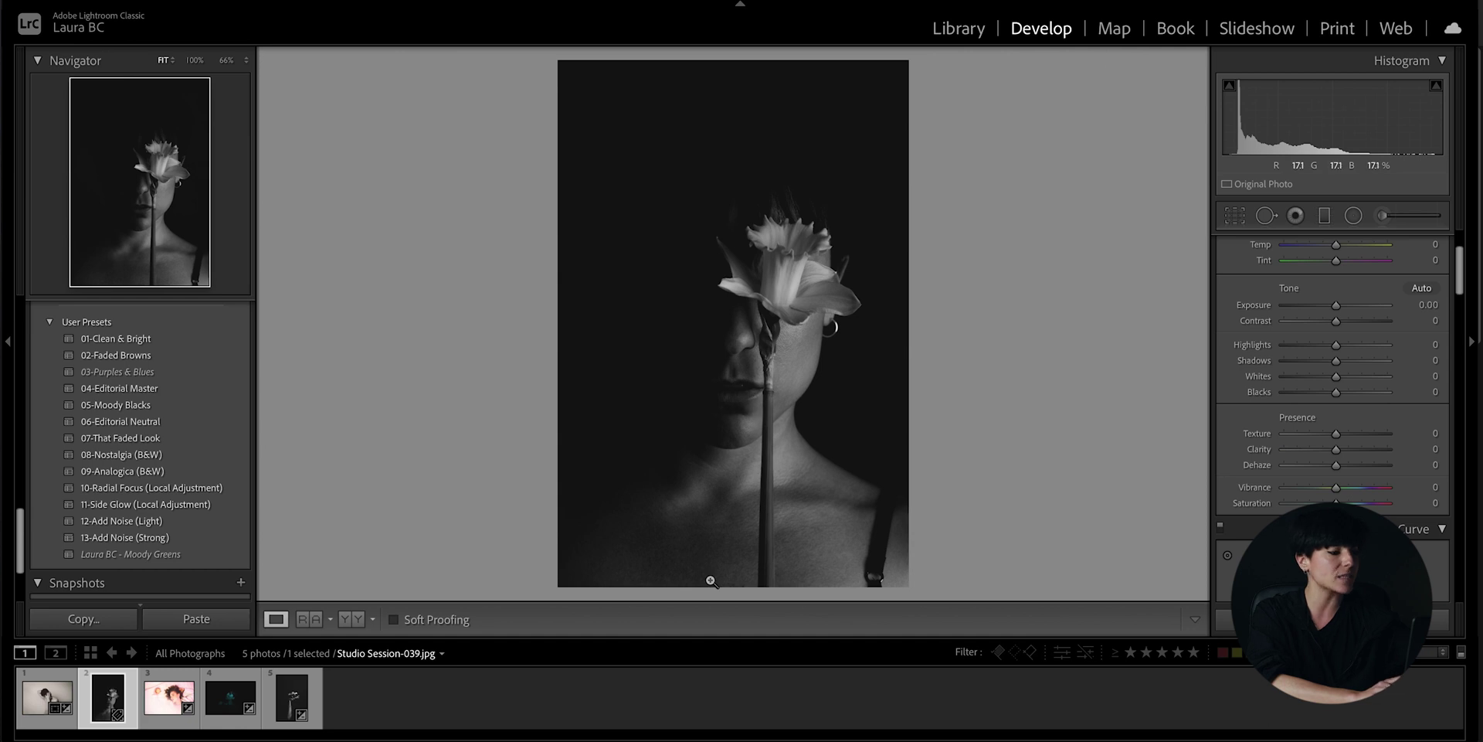
key(super+e)
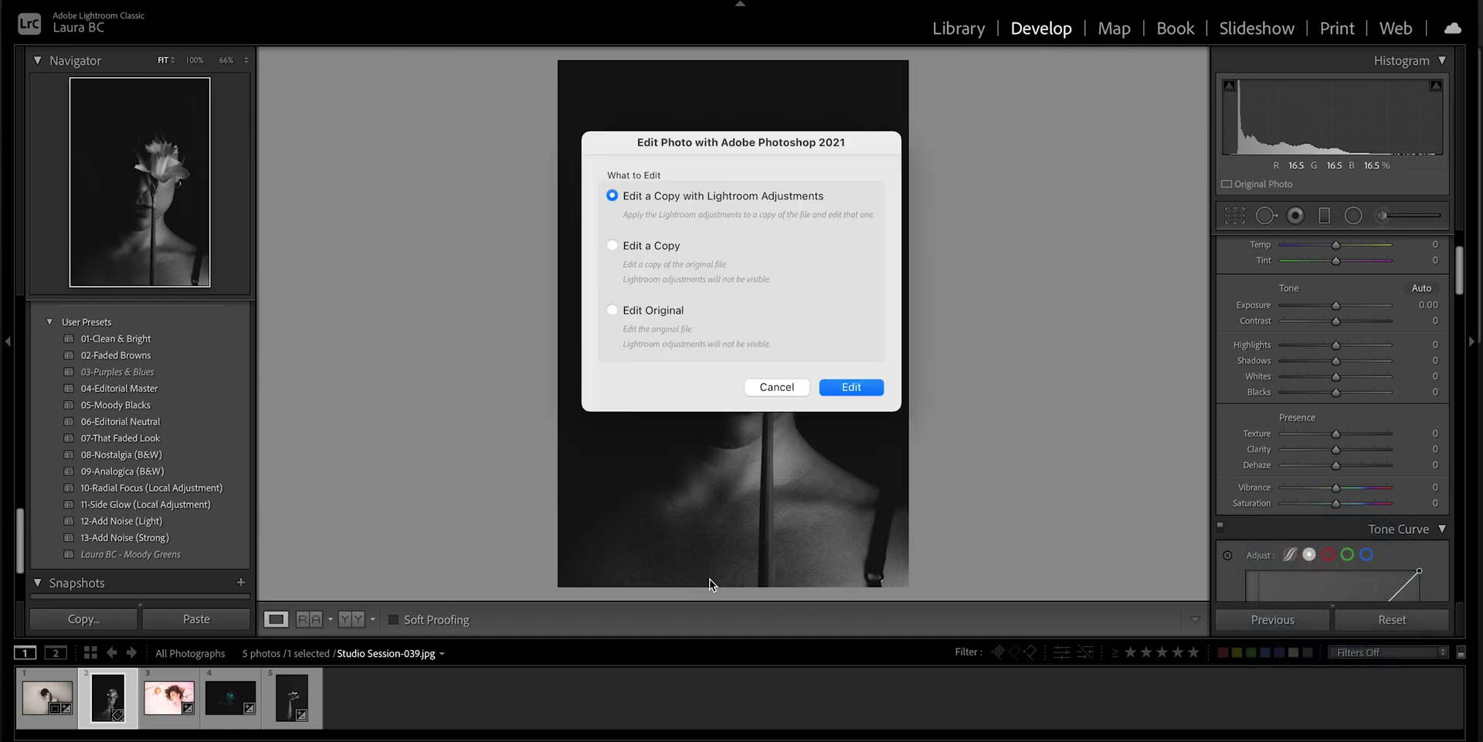
click(840, 388)
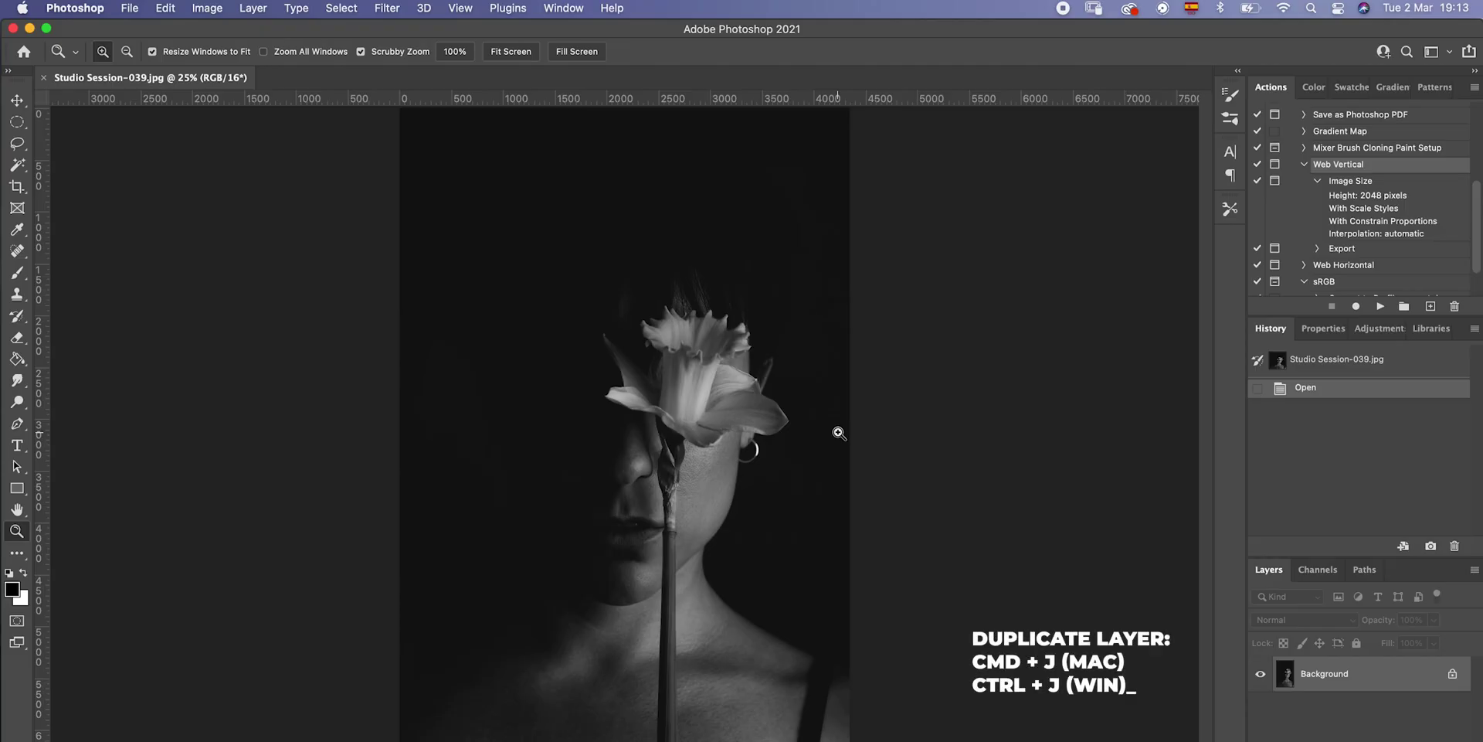
Duplicate the Background layer and apply a Gaussian Blur with a 30-pixel radius to the copy.
key(super+j)
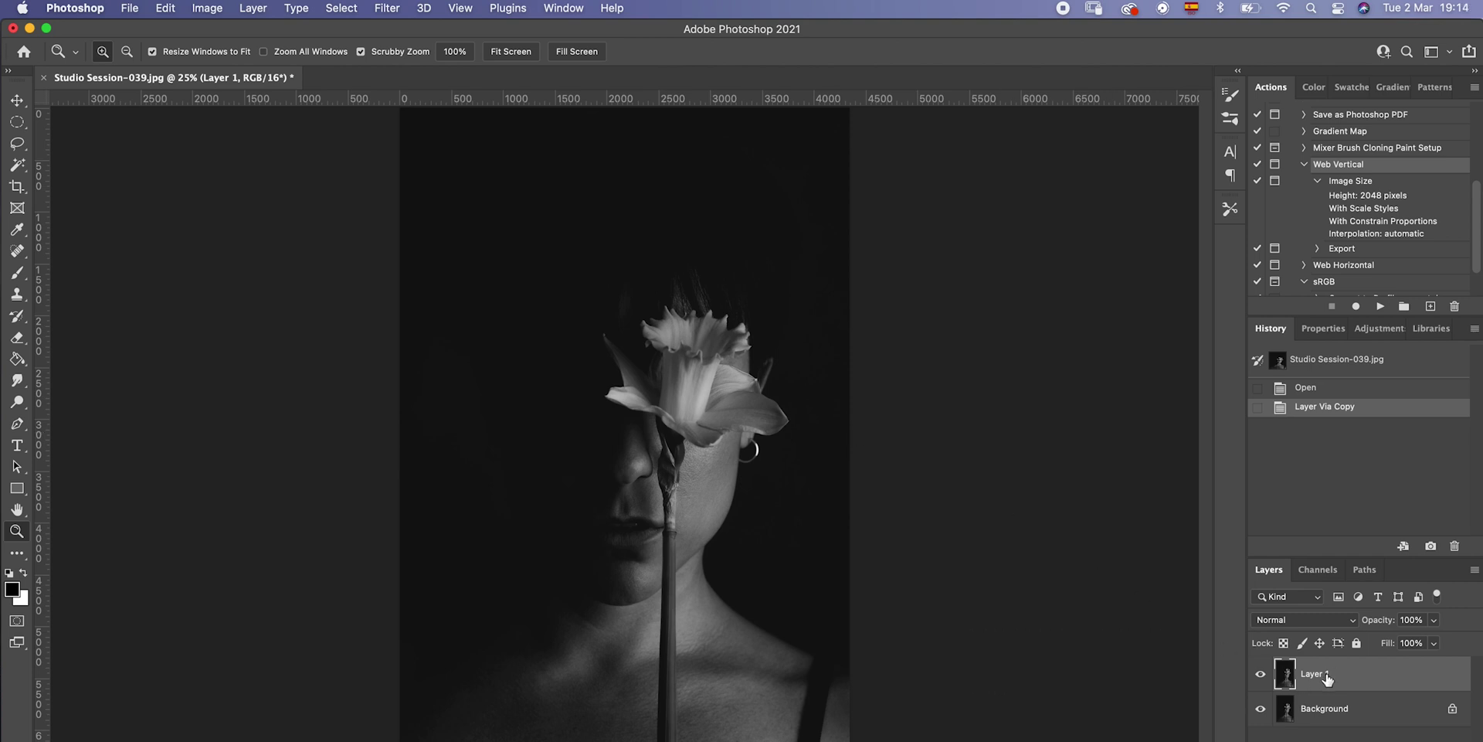
click(384, 8)
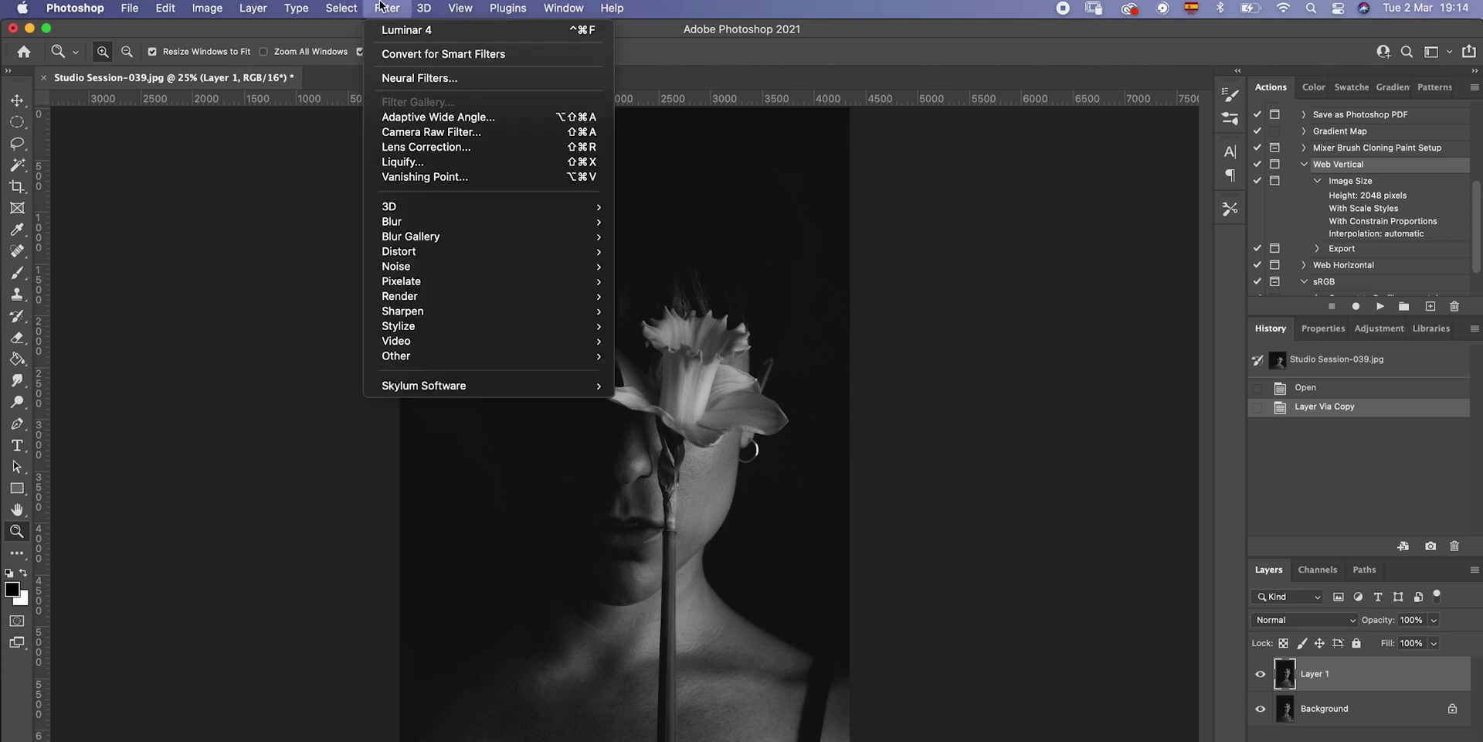
mouse_move(427, 224)
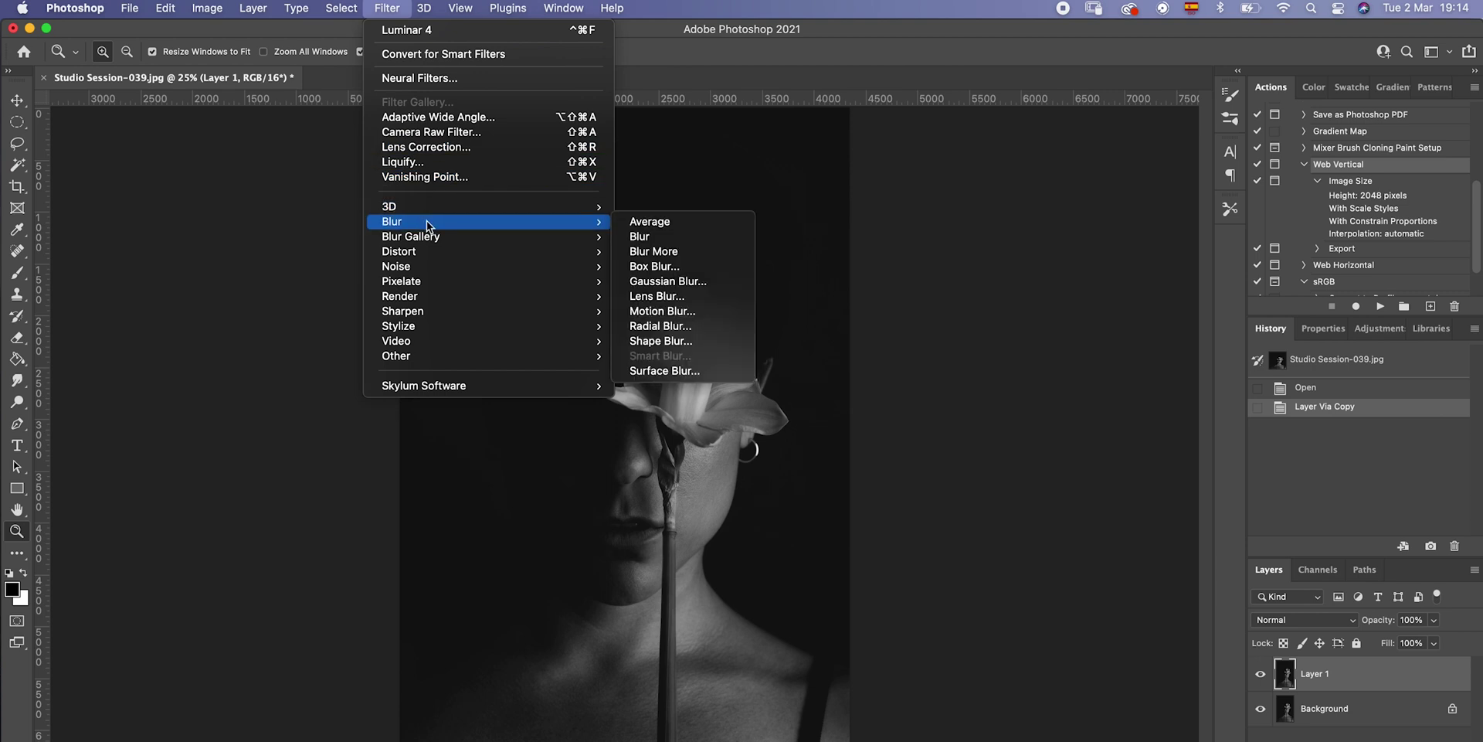
click(669, 283)
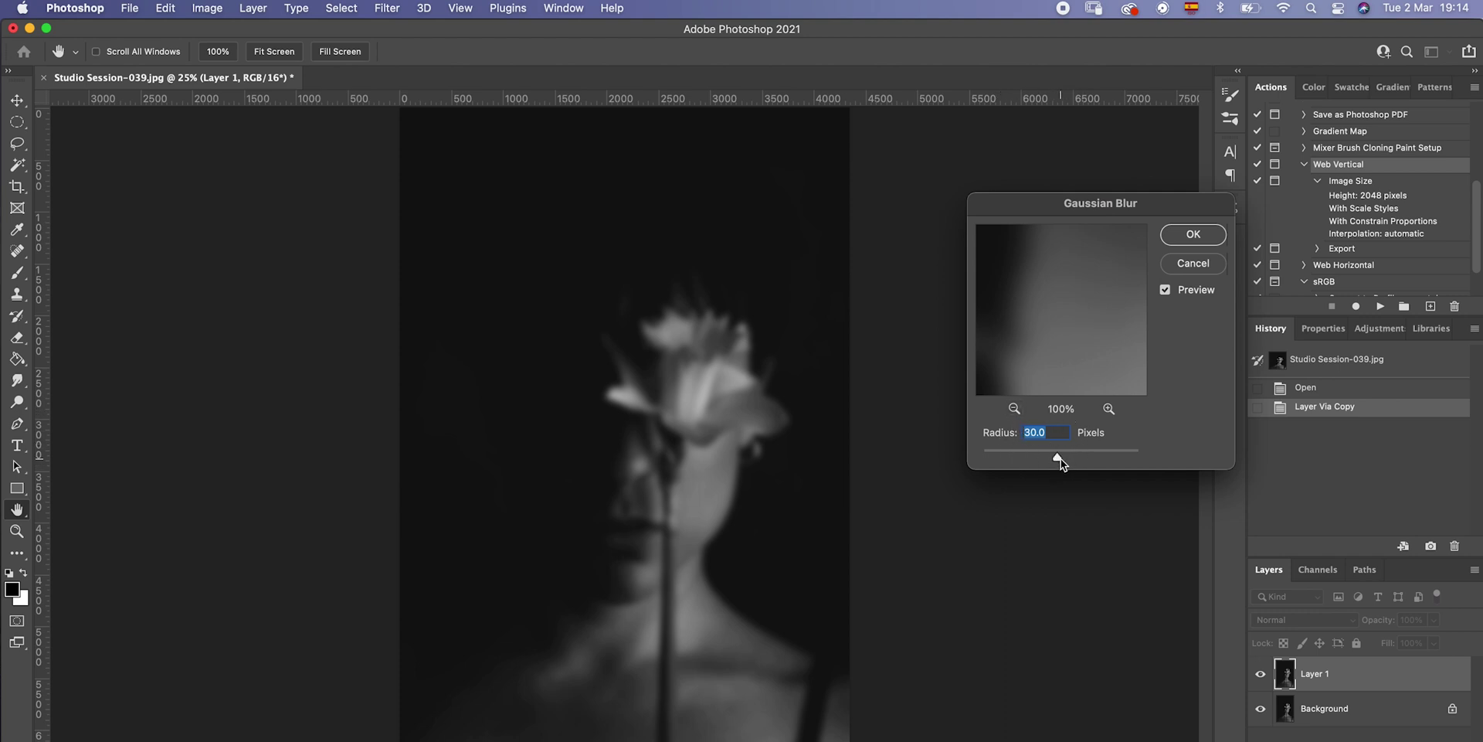
drag(1058, 461, 1059, 461)
text(30)
click(1191, 235)
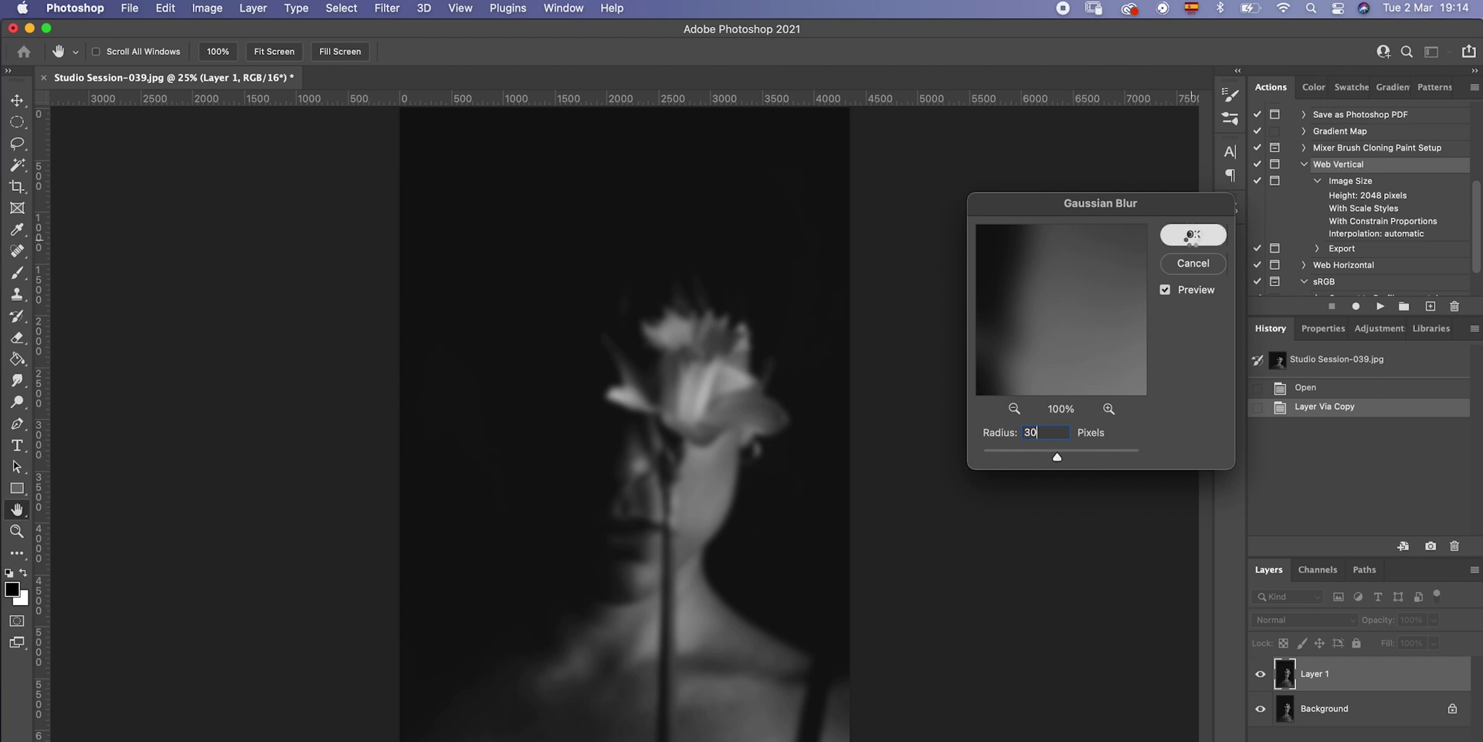
Set the blurred layer's blend mode to Lighten and compare the portrait with that layer hidden and shown.
key(z)
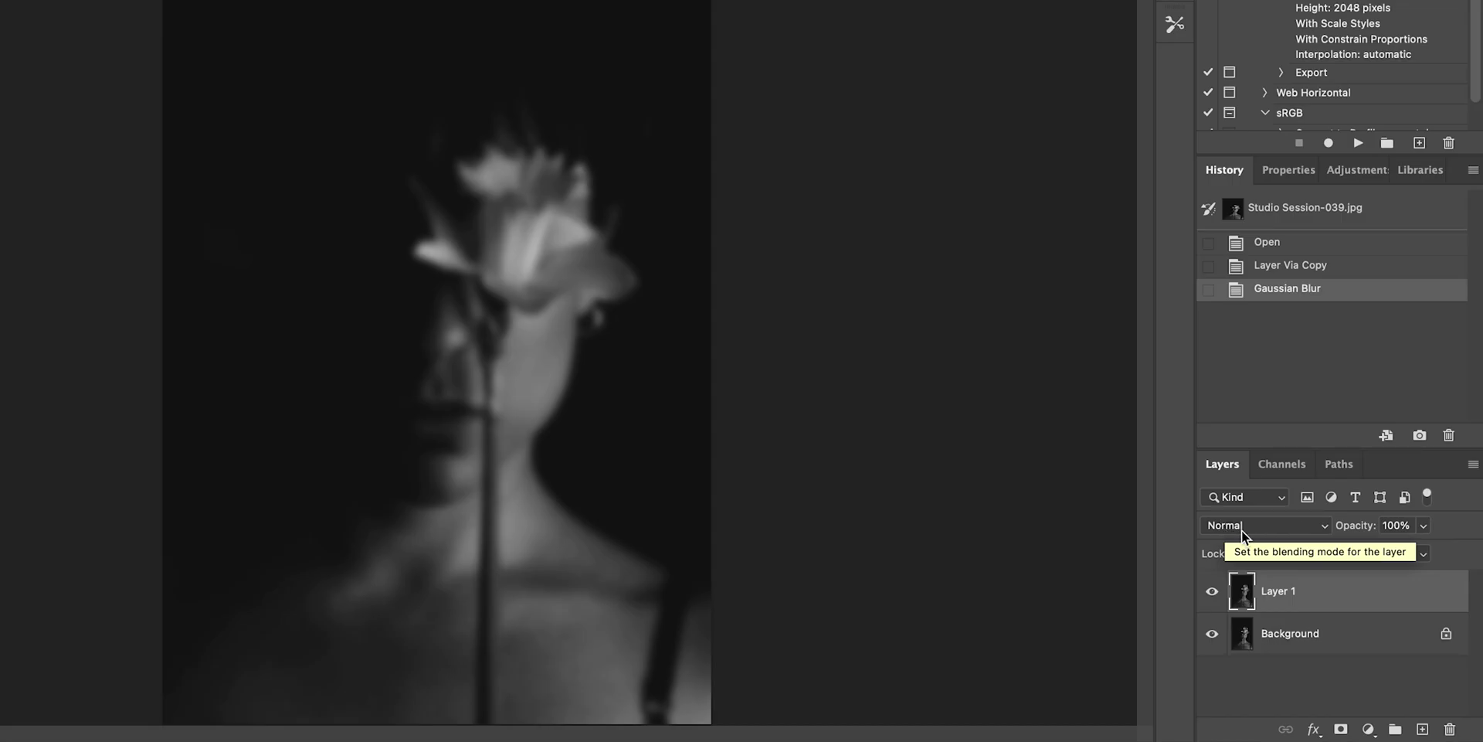
click(1283, 623)
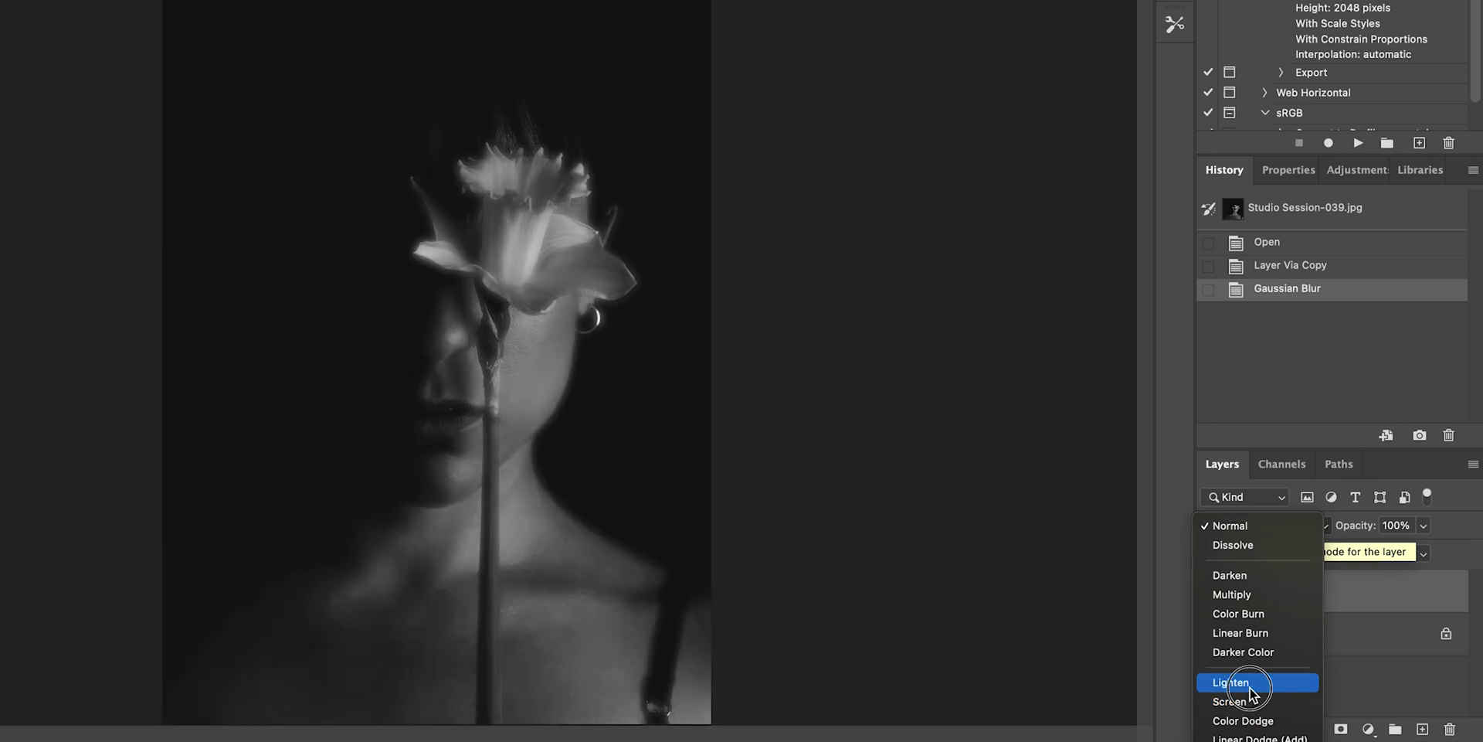
click(1249, 683)
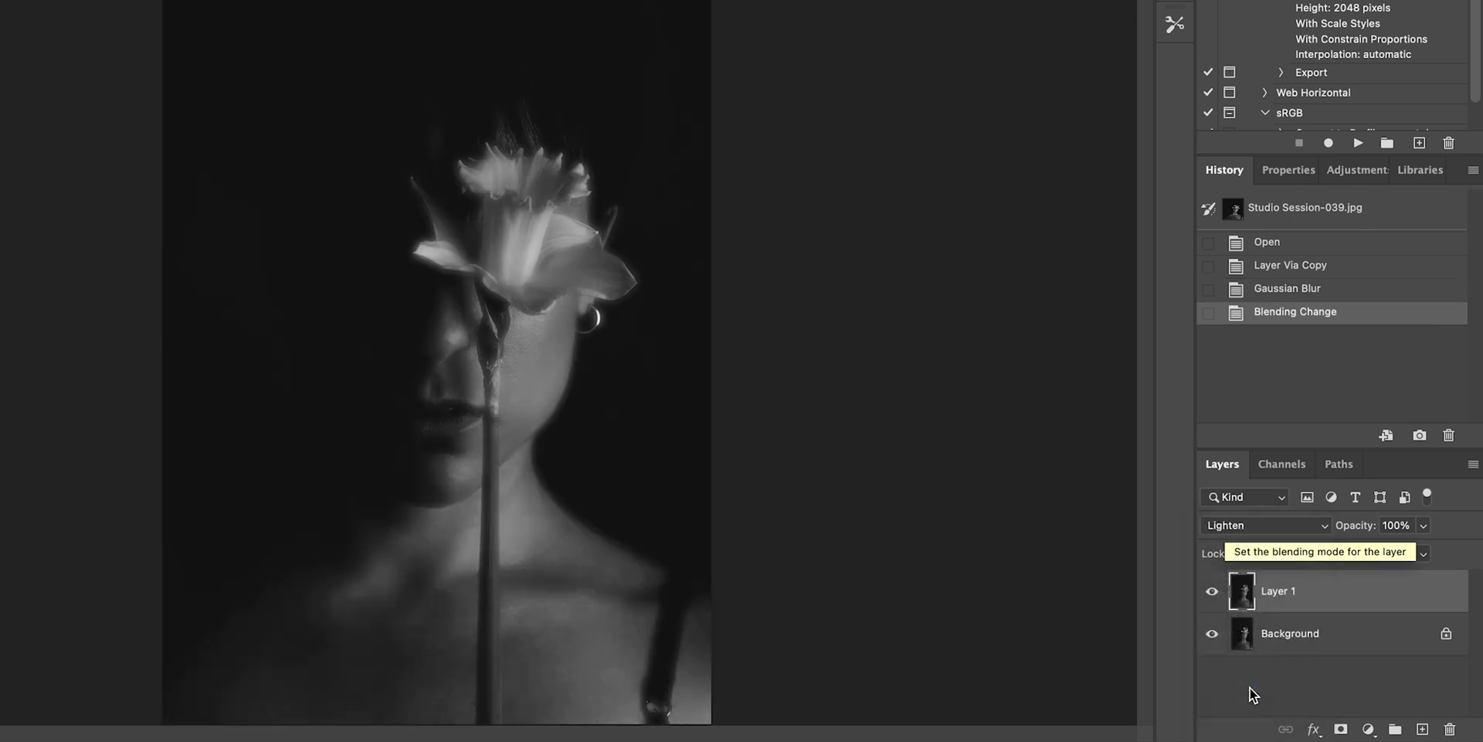
click(1211, 595)
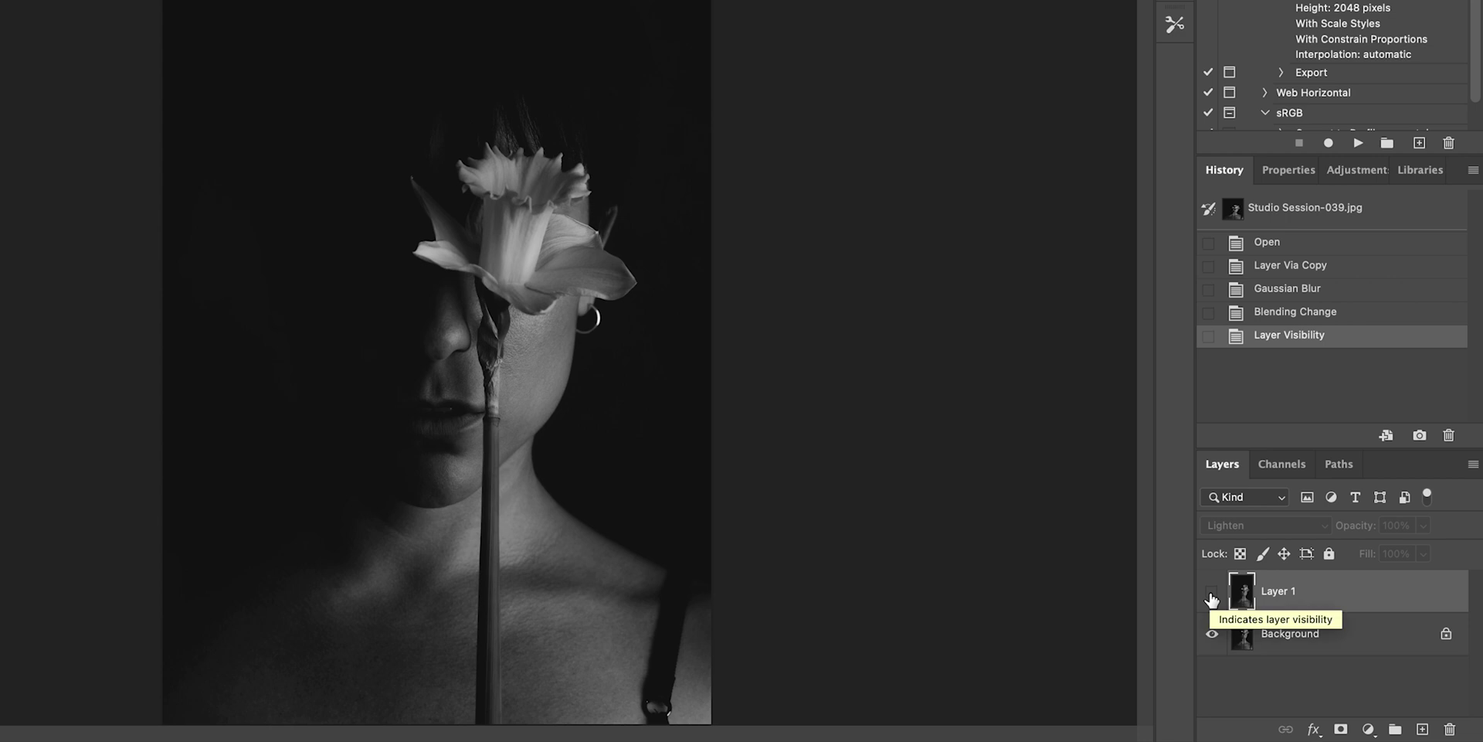
click(1211, 595)
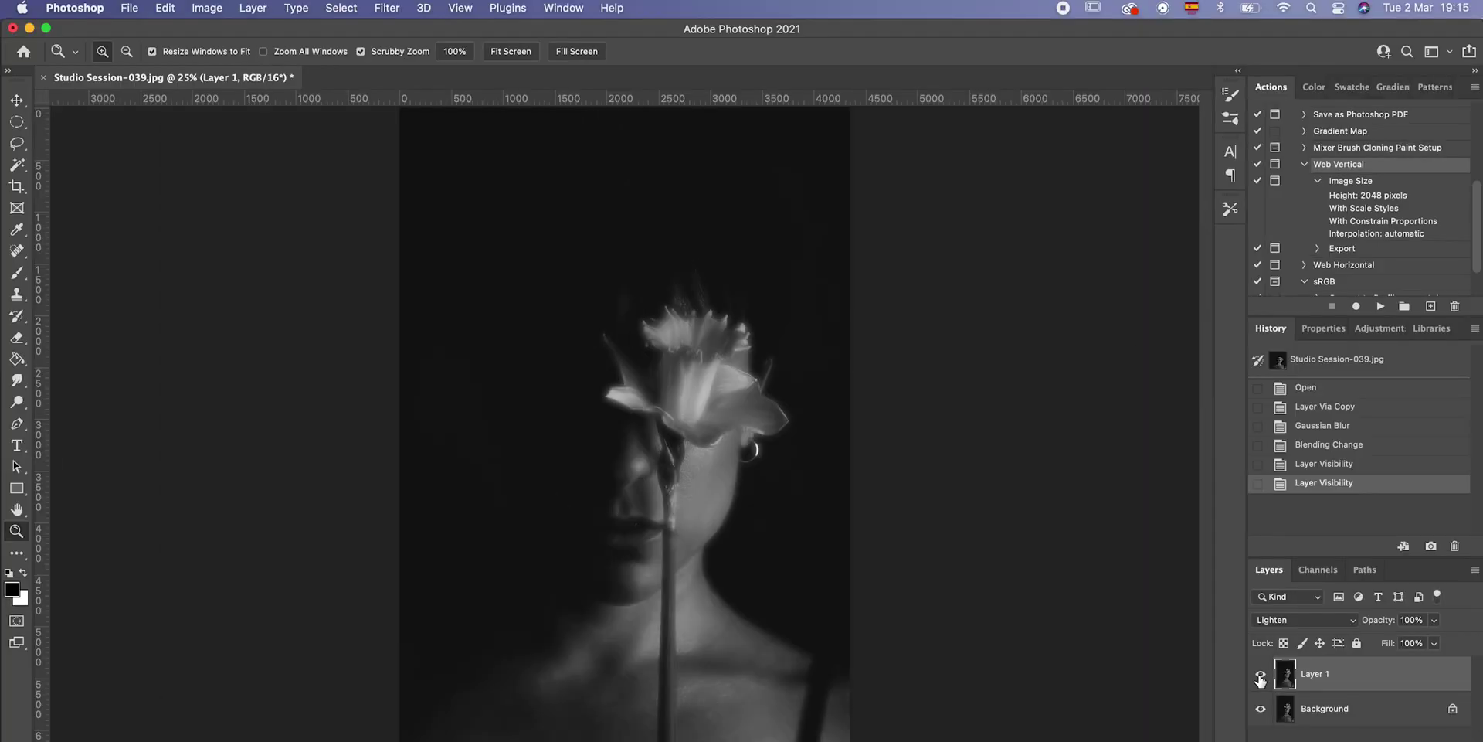
Reduce the blurred layer's opacity to 70%.
drag(1381, 622, 1353, 626)
drag(1353, 626, 1355, 625)
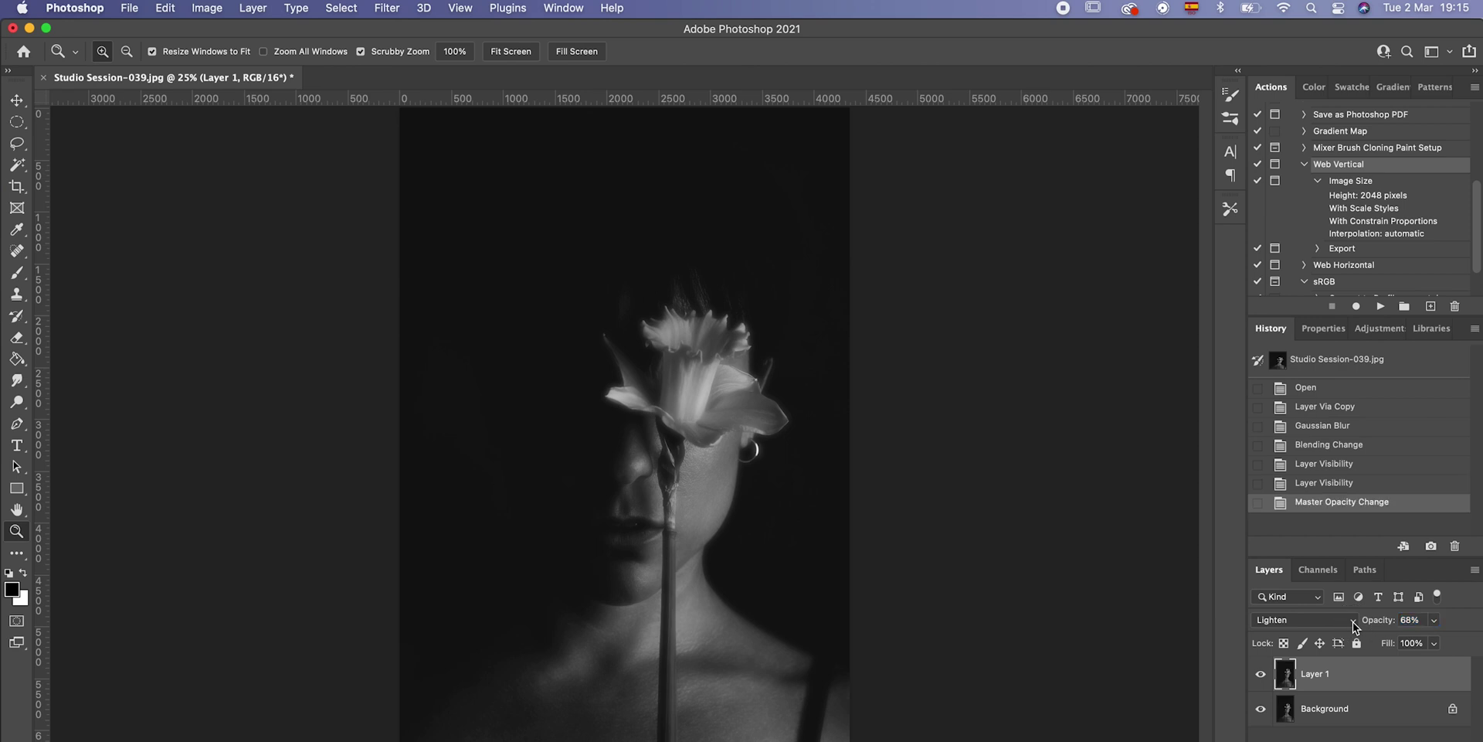
text(70)
key(Return)
Inspect the glow around the face and flower up close with the blurred layer hidden and shown.
click(635, 454)
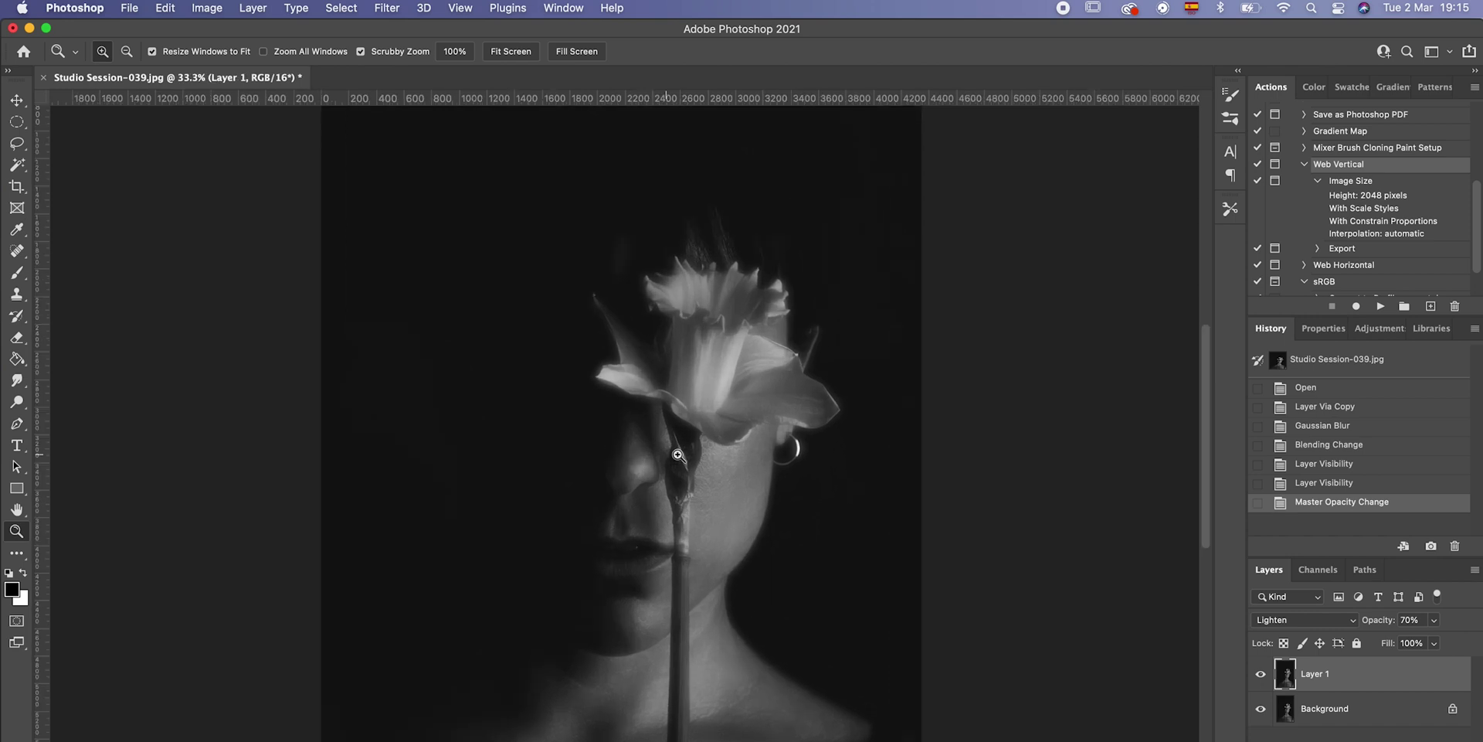
click(1260, 673)
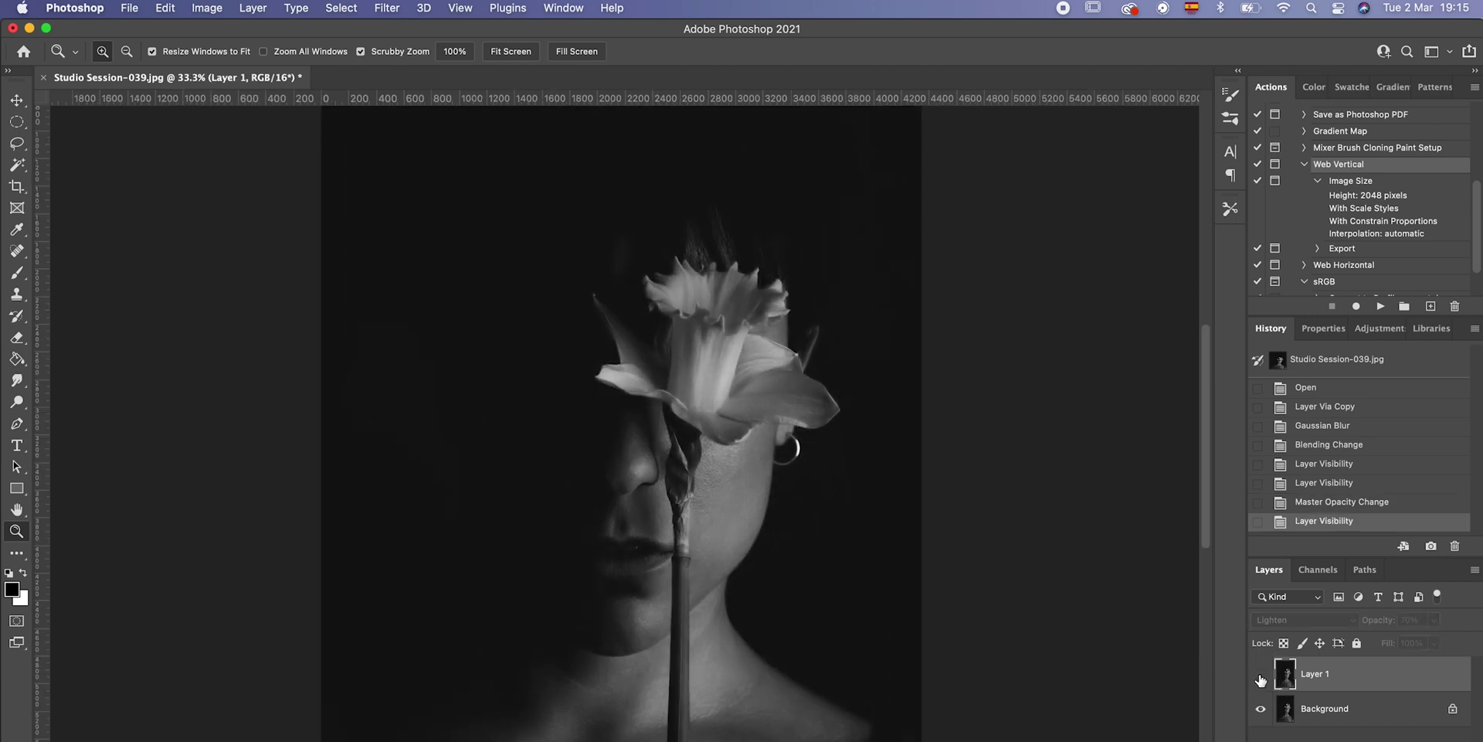
click(1260, 675)
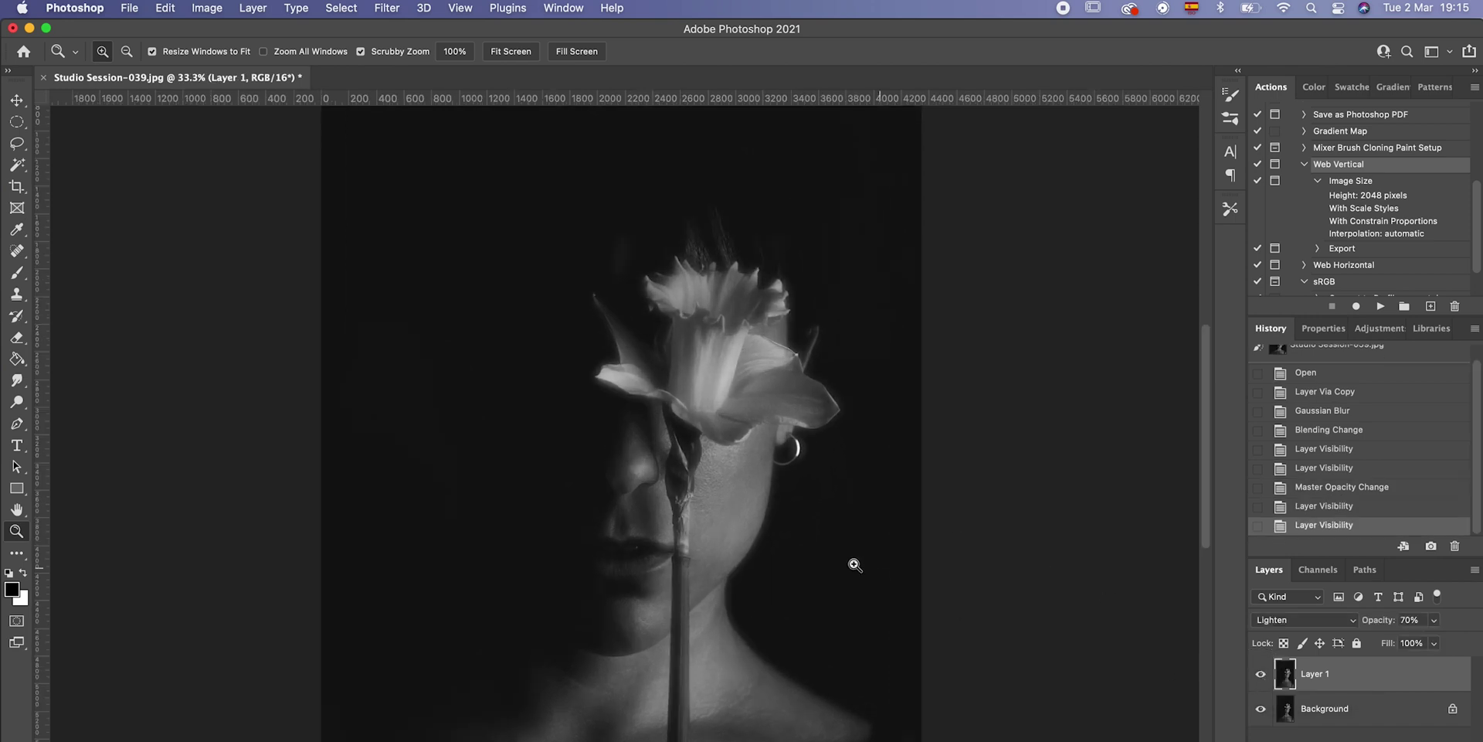
alt+click(761, 527)
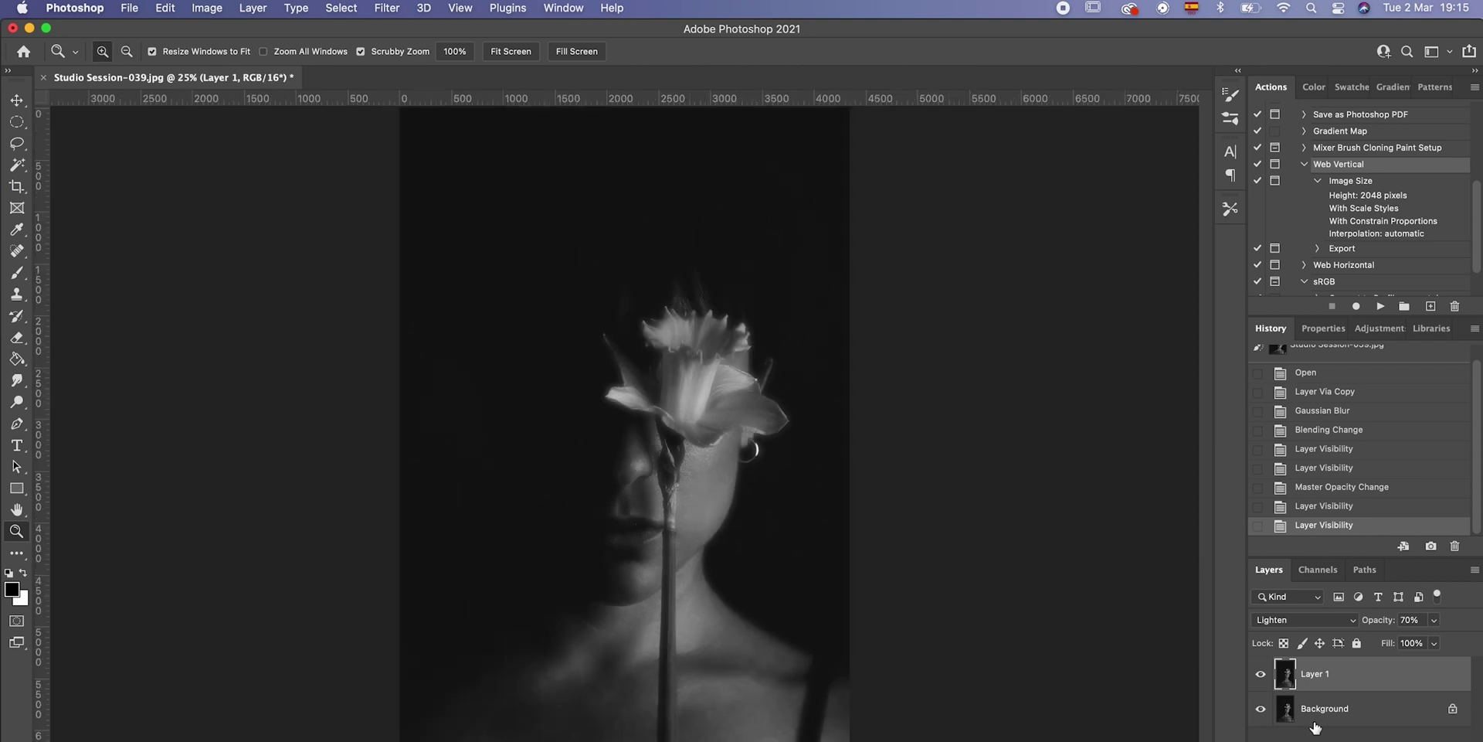
Merge the visible layers and add 10% monochromatic noise with uniform distribution to the merged image.
key(shift+super+e)
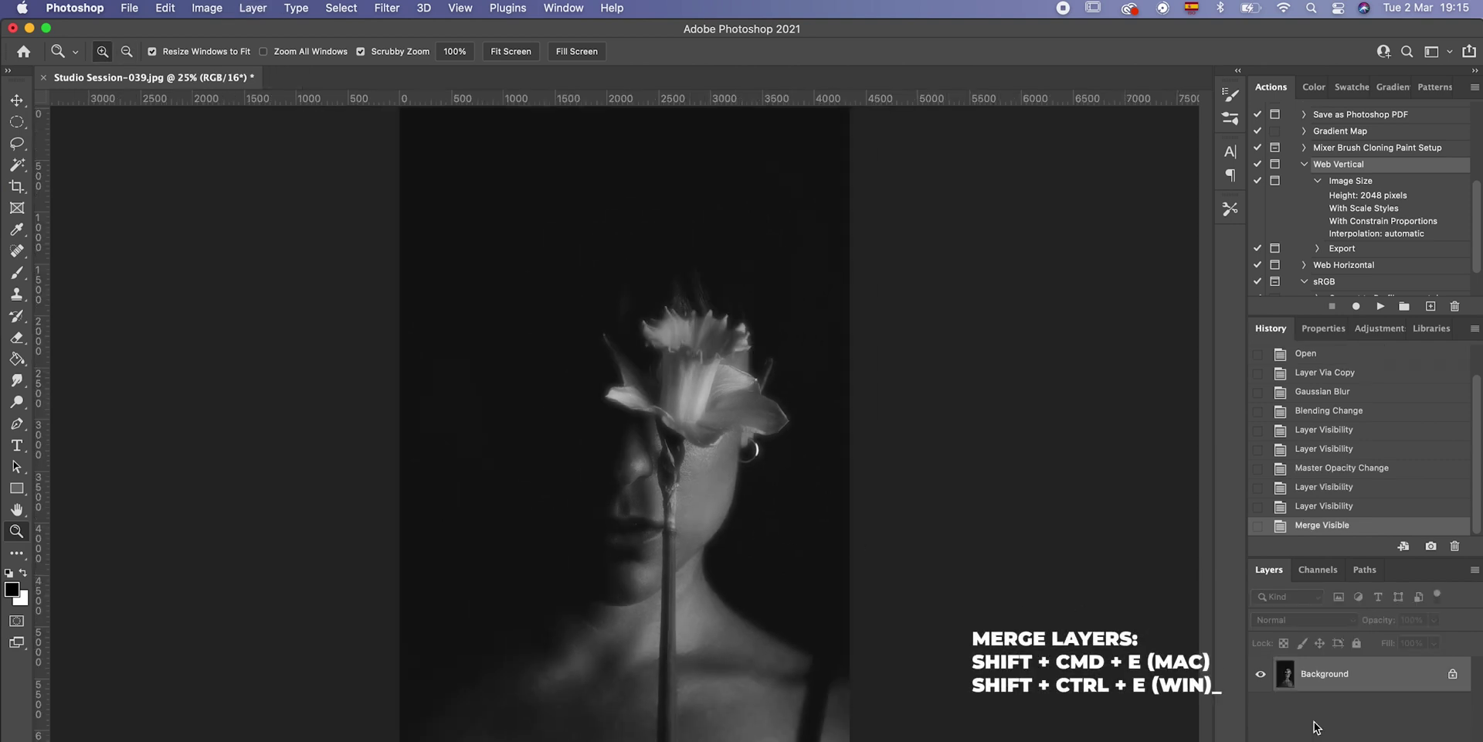
click(387, 7)
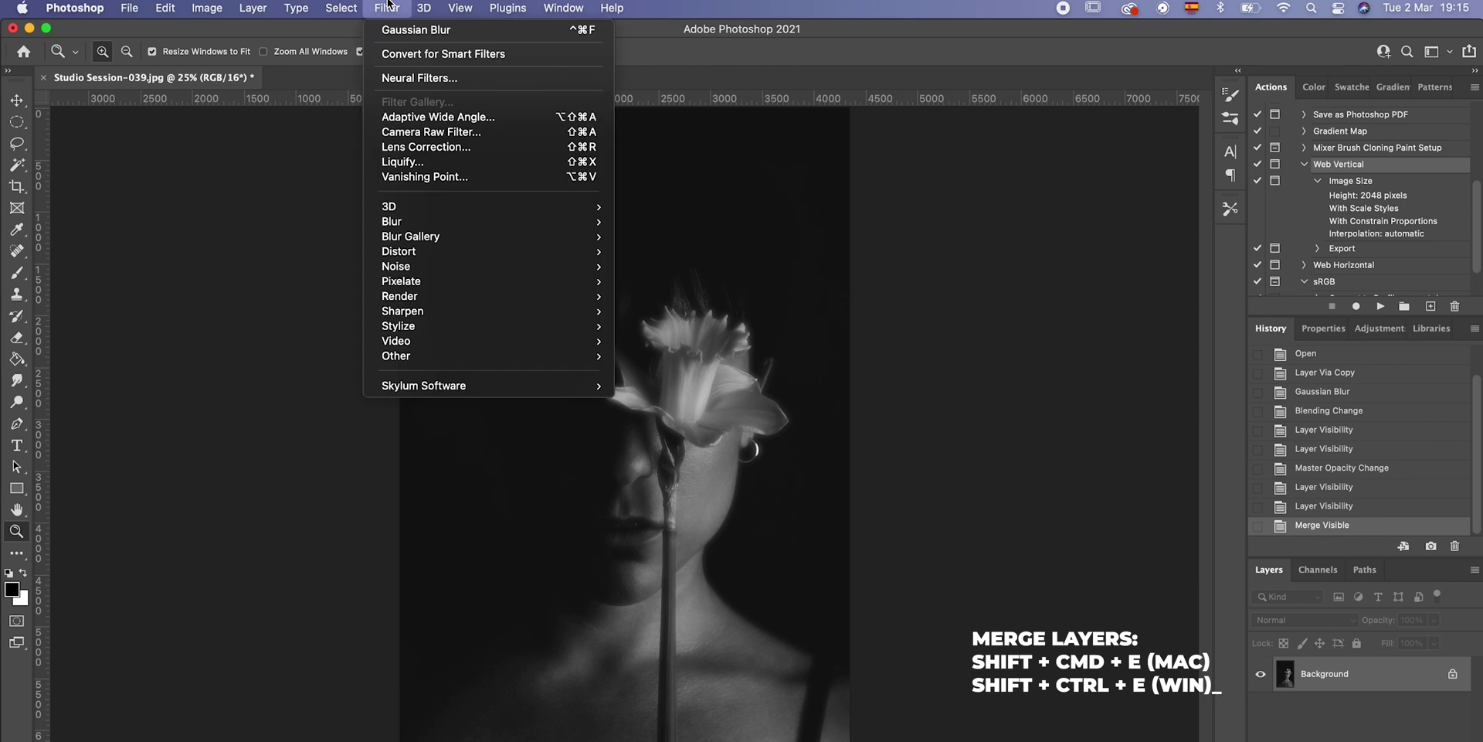
mouse_move(436, 267)
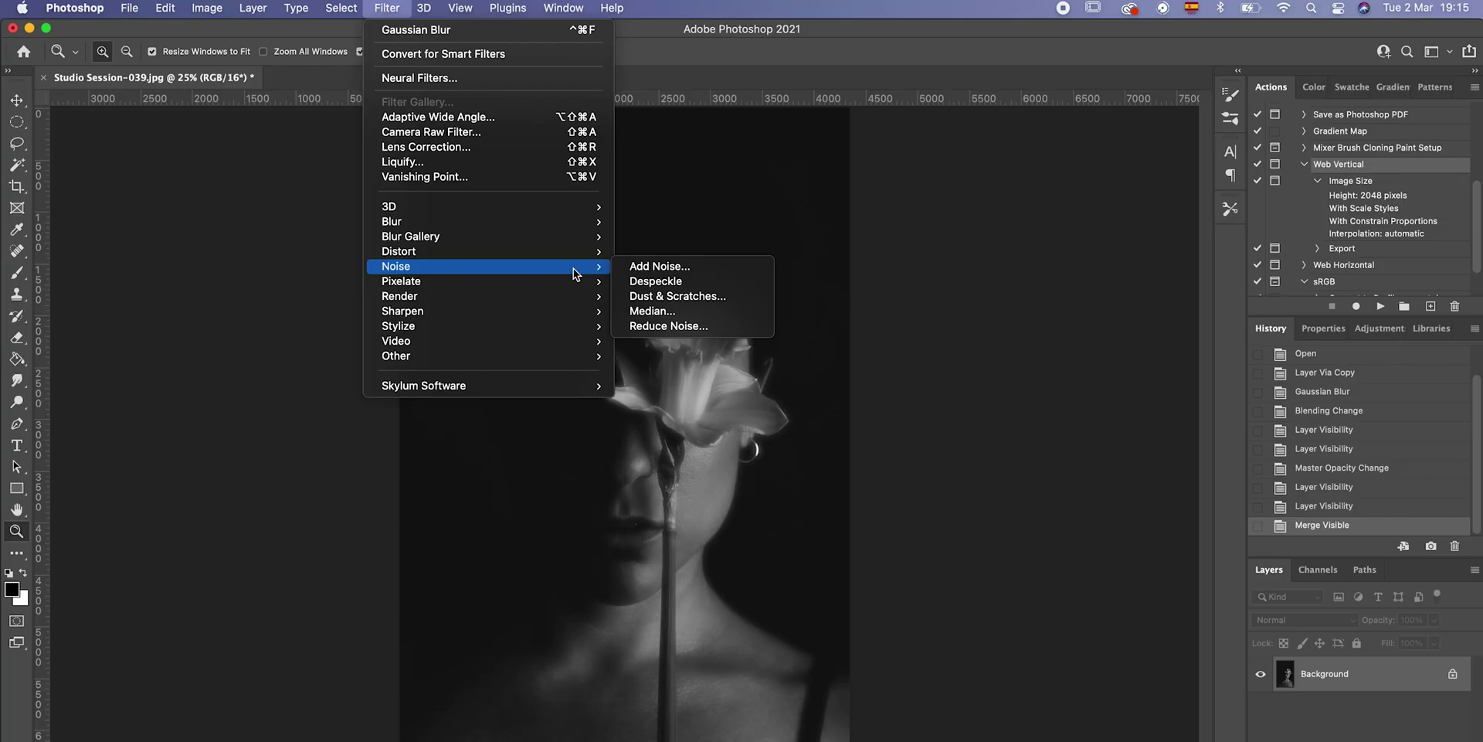
click(632, 270)
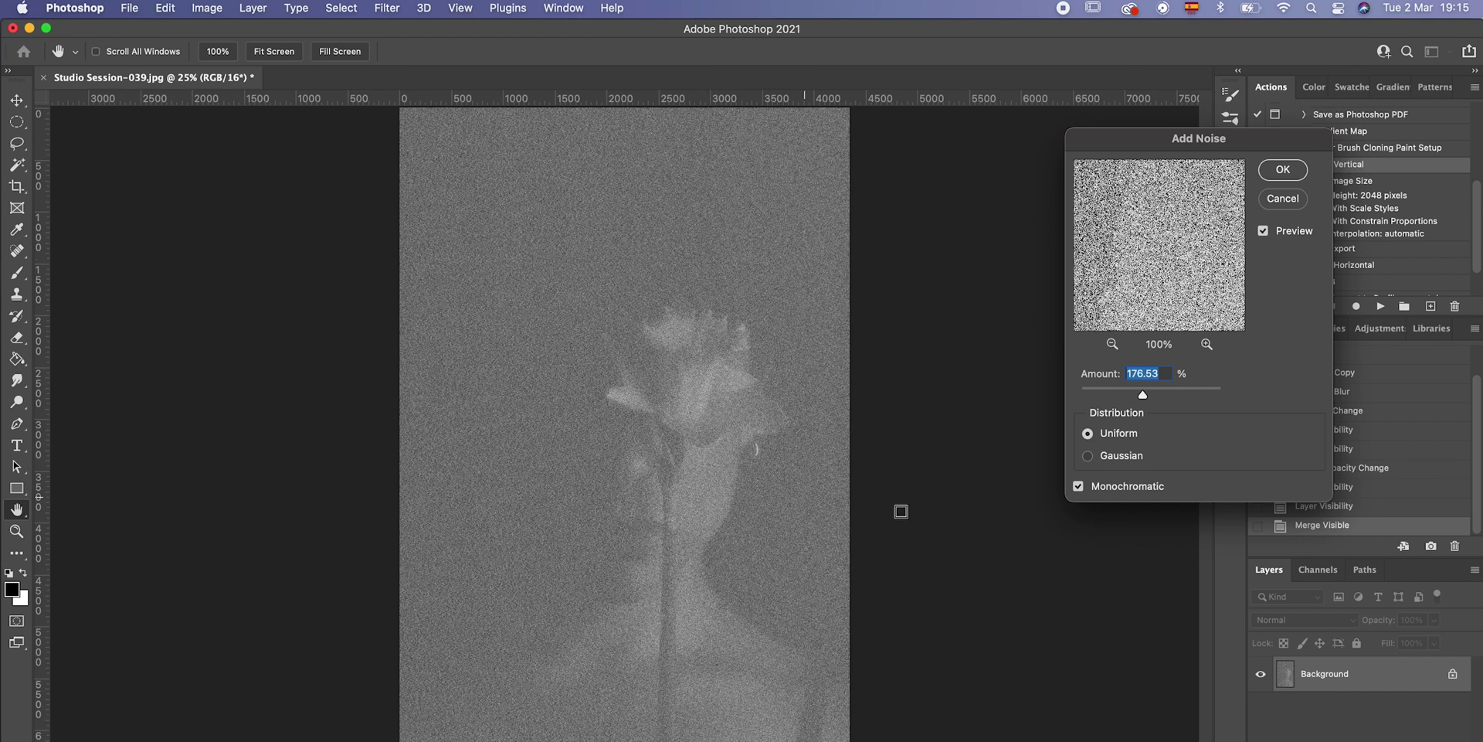
click(1126, 432)
click(1079, 487)
drag(1143, 394, 1084, 395)
text(10)
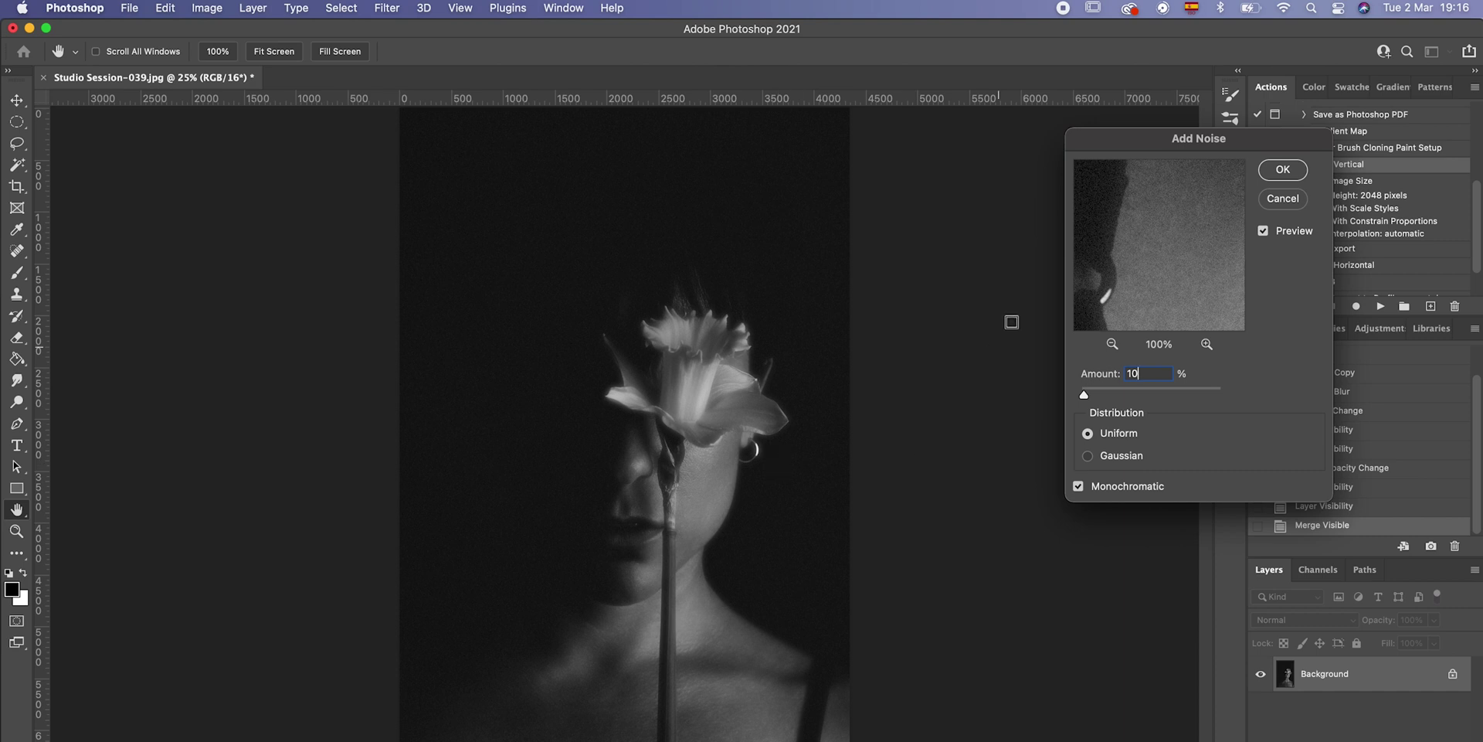
double_click(1144, 375)
click(1284, 170)
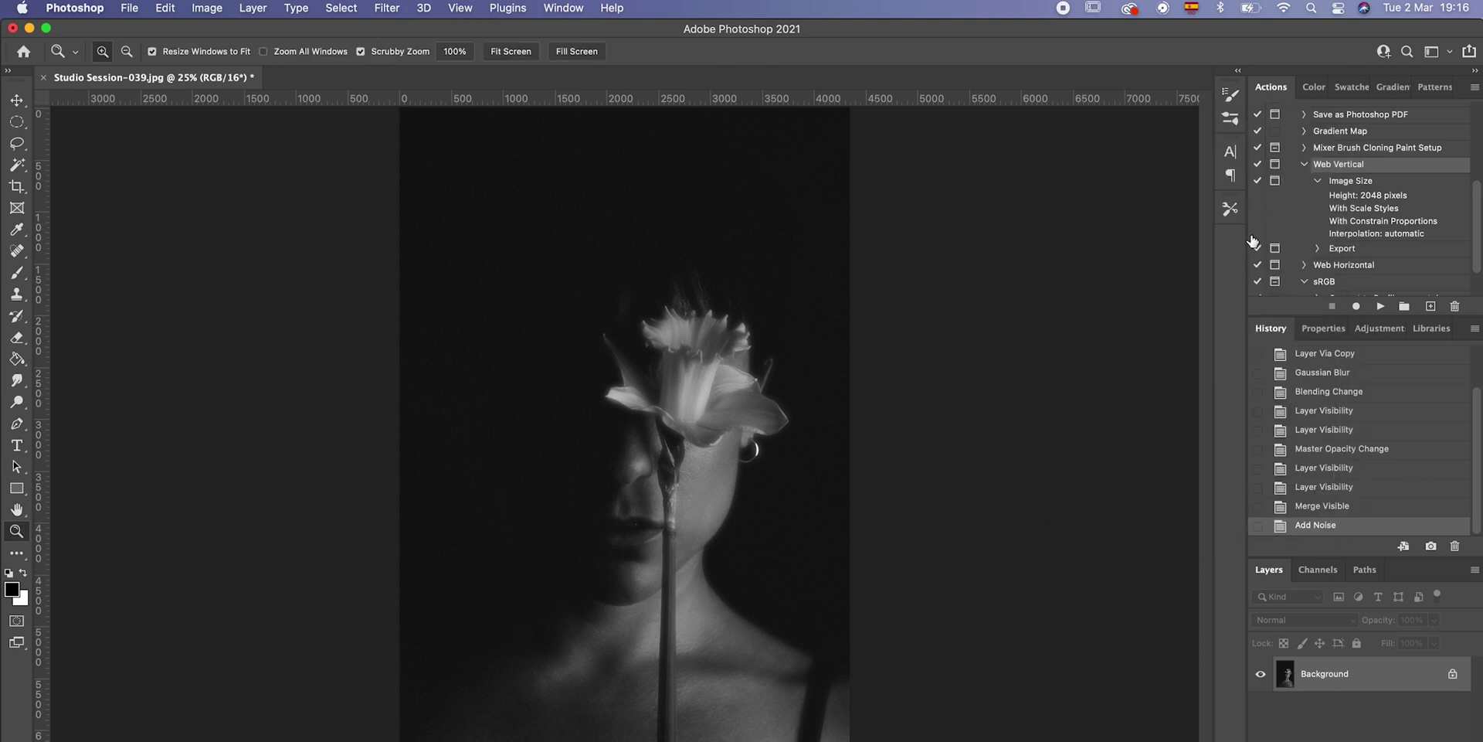
Compare the original image state with the final Add Noise state in the history, at overview and close-up.
scroll(1421, 448, up, 3)
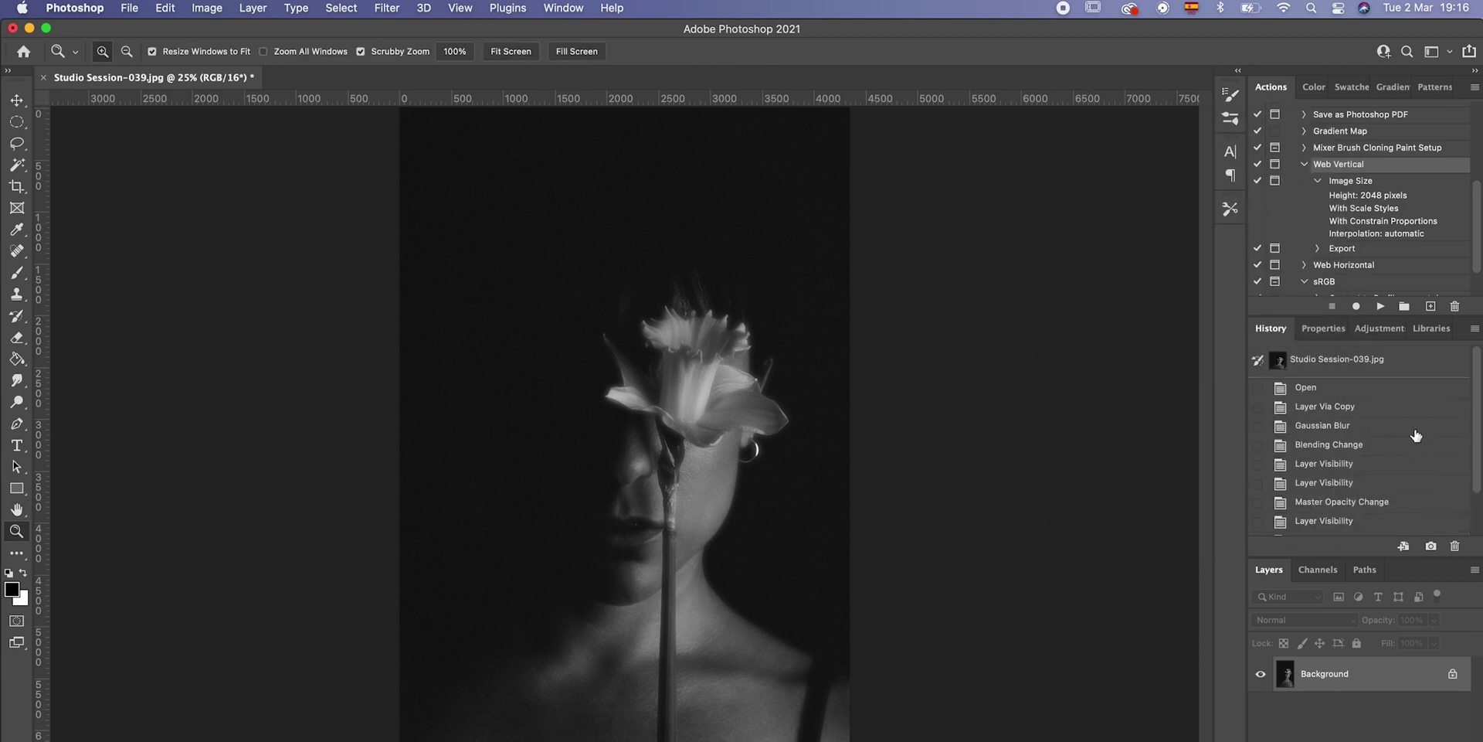
click(1376, 371)
scroll(1379, 457, down, 3)
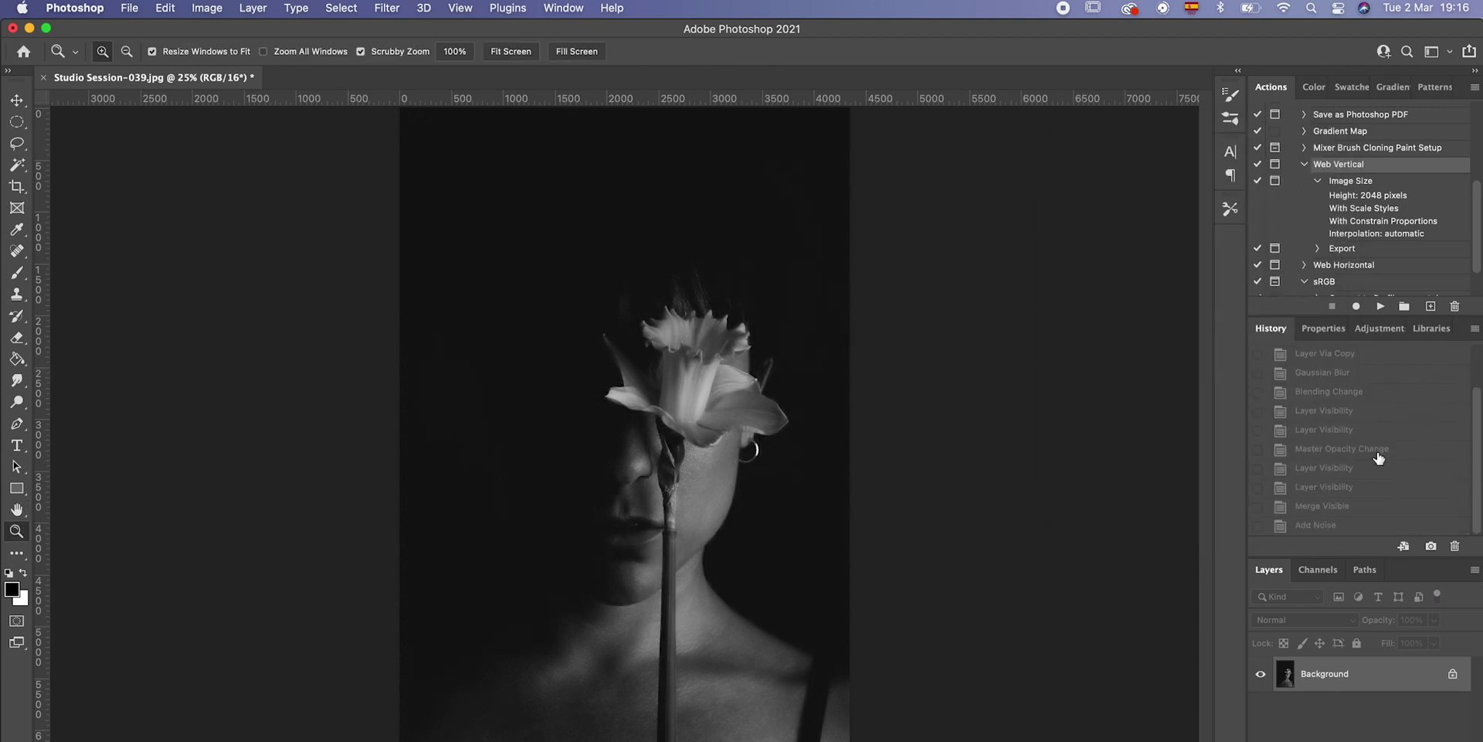
click(1345, 530)
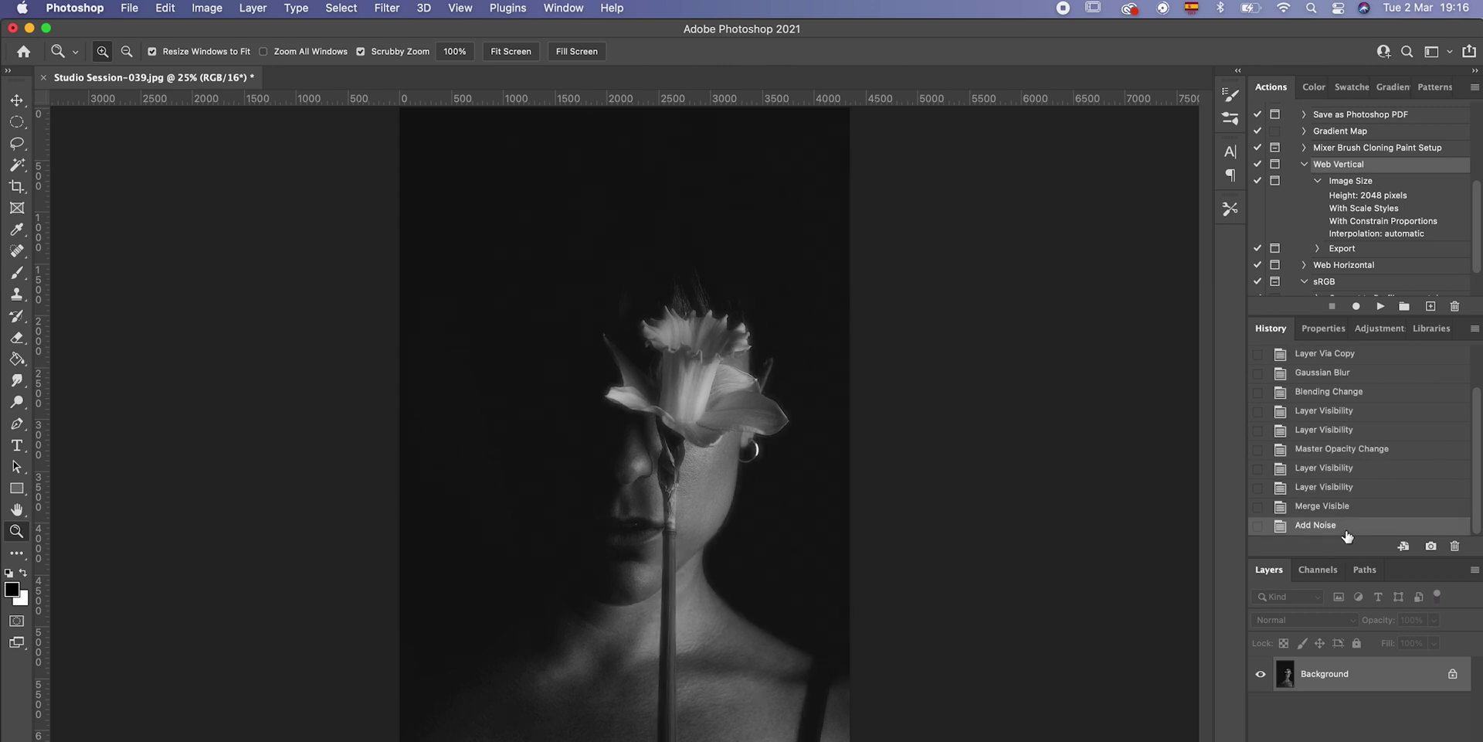
click(642, 447)
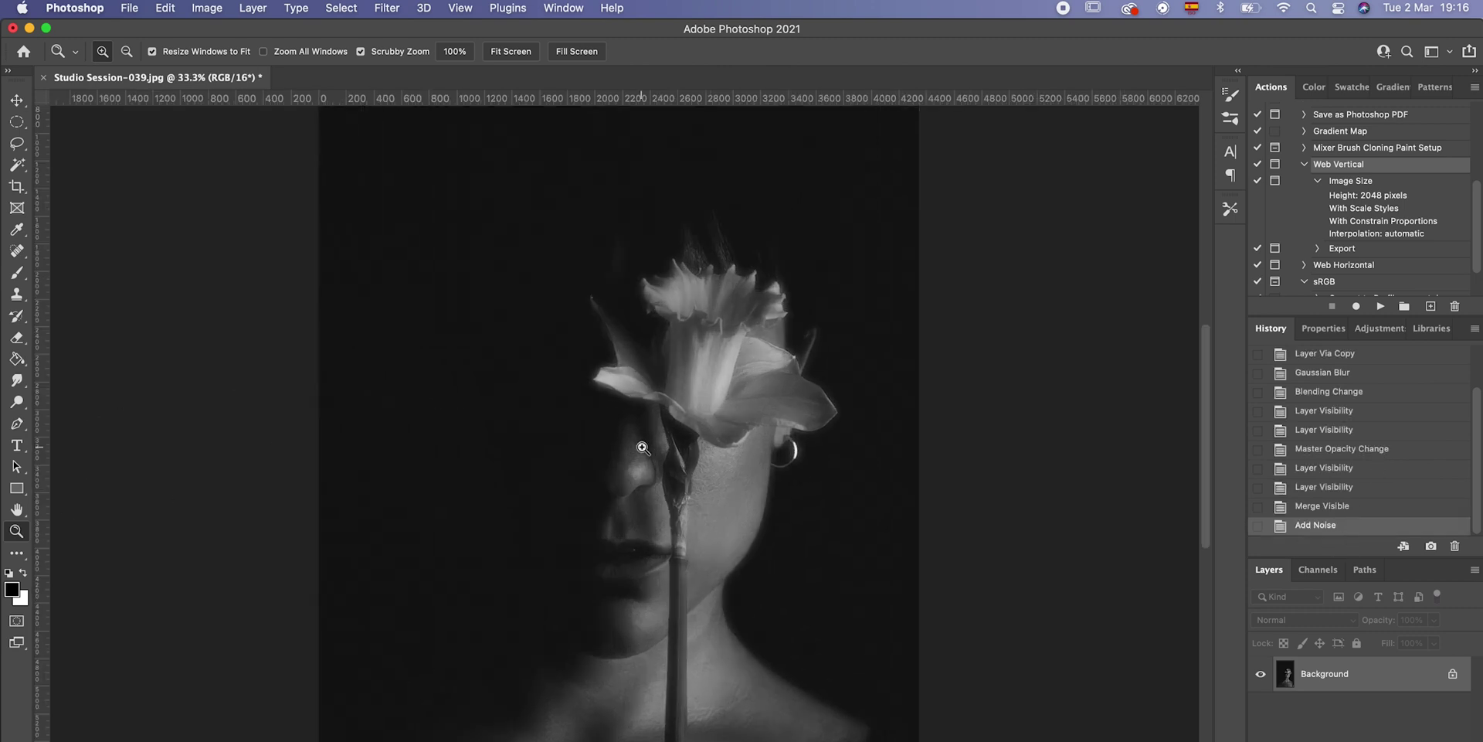
scroll(1321, 409, up, 3)
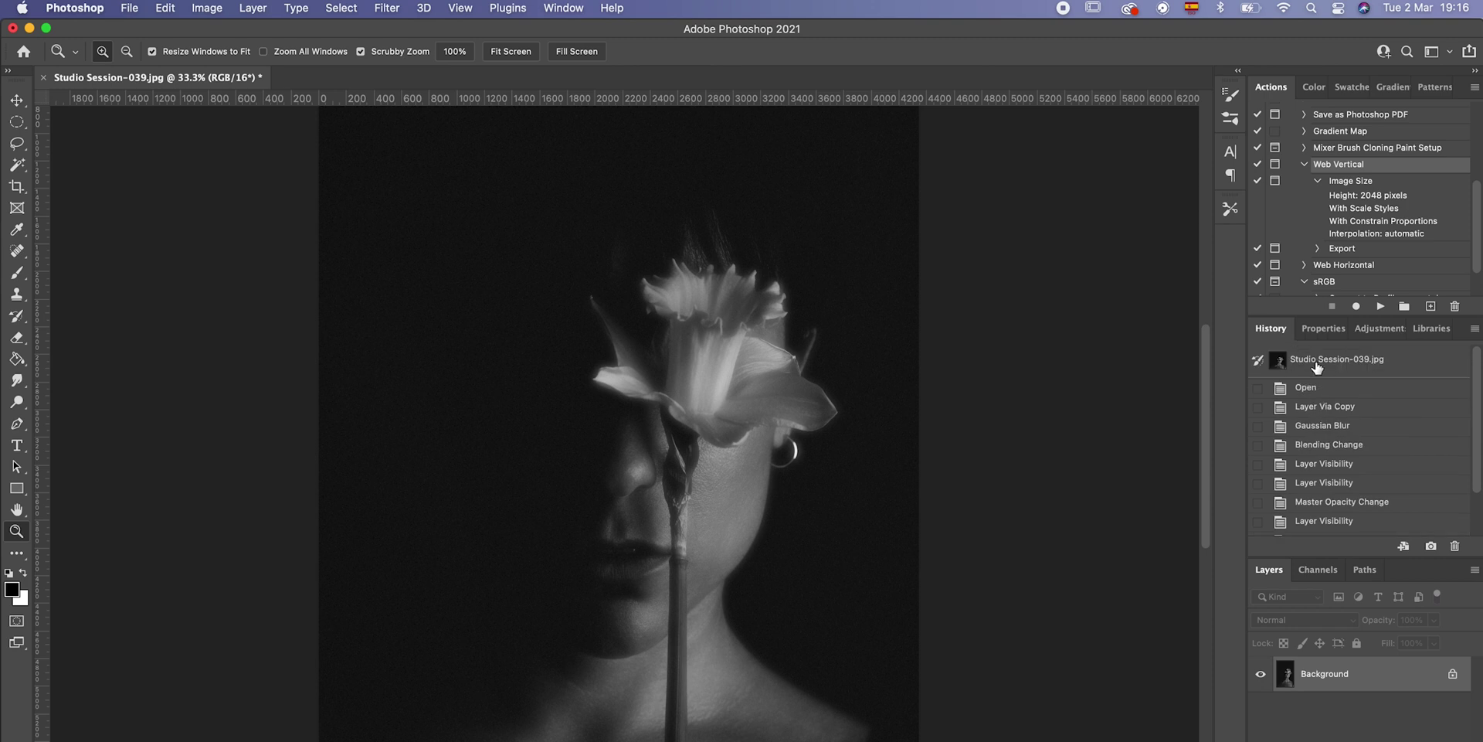
click(1317, 372)
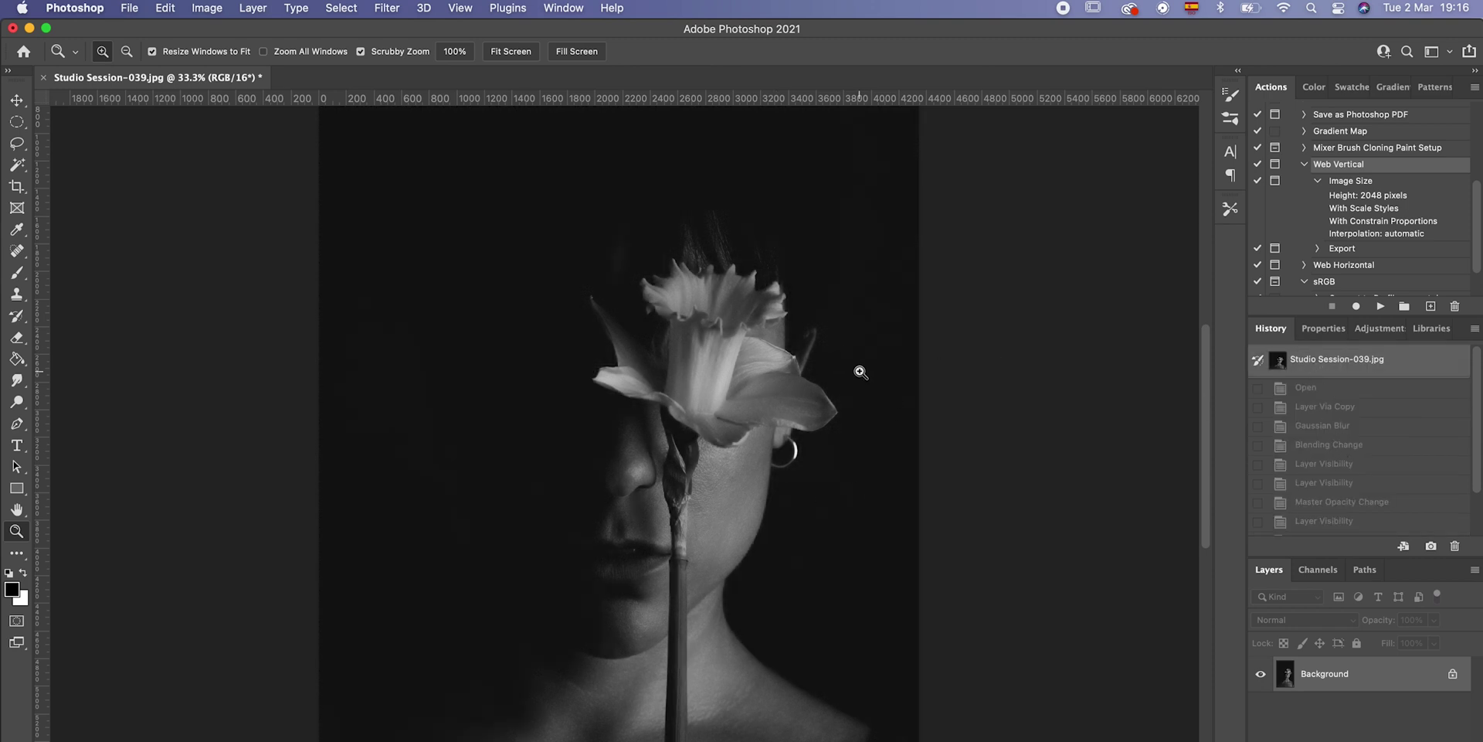
scroll(1384, 484, down, 2)
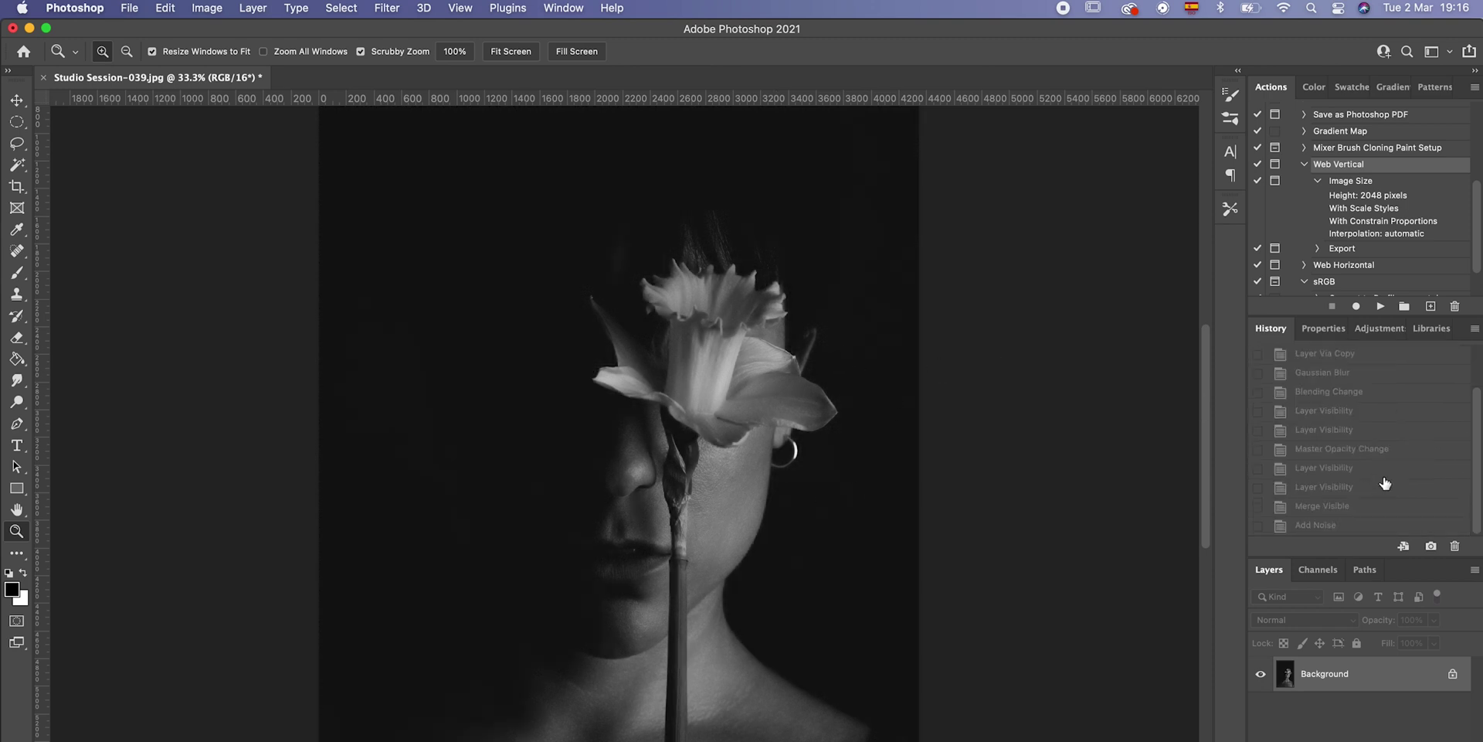
click(1337, 527)
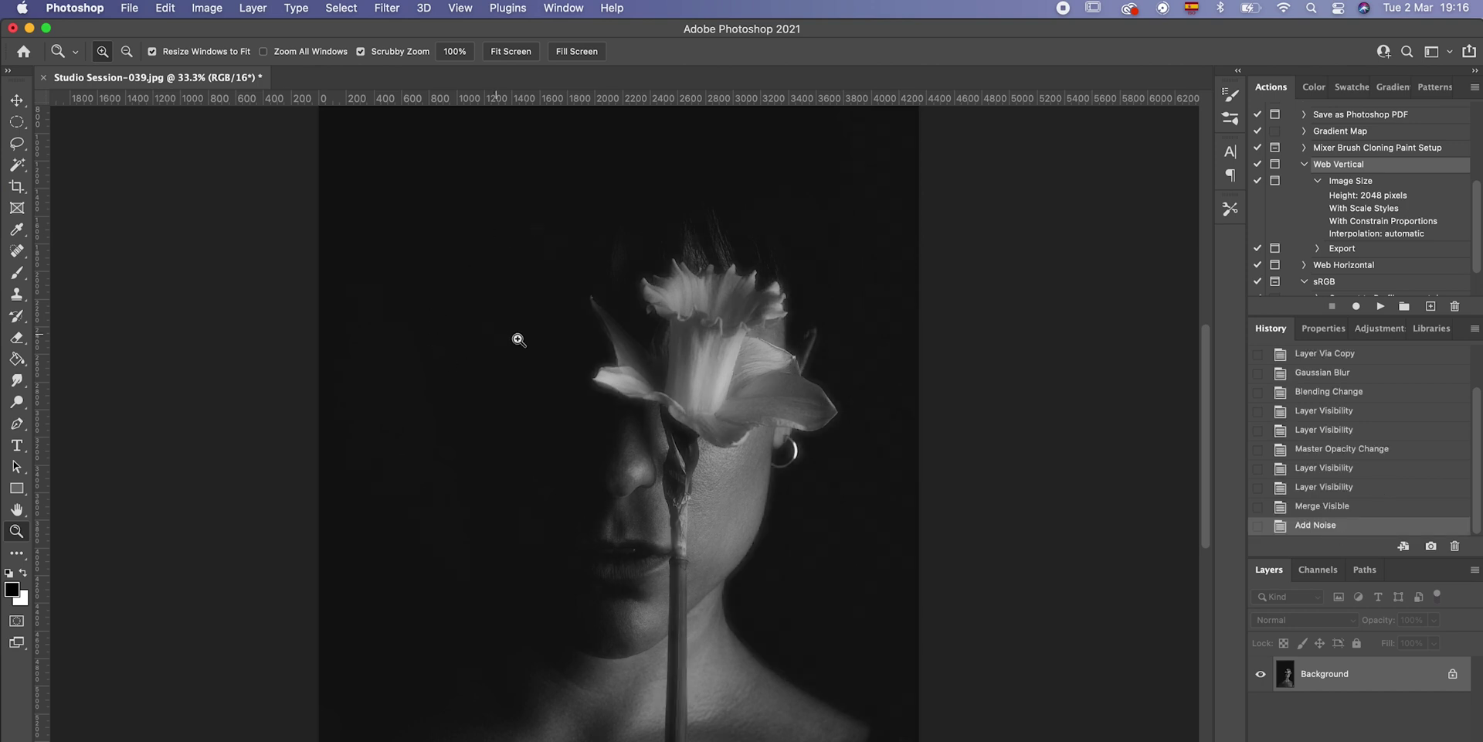
alt+click(728, 410)
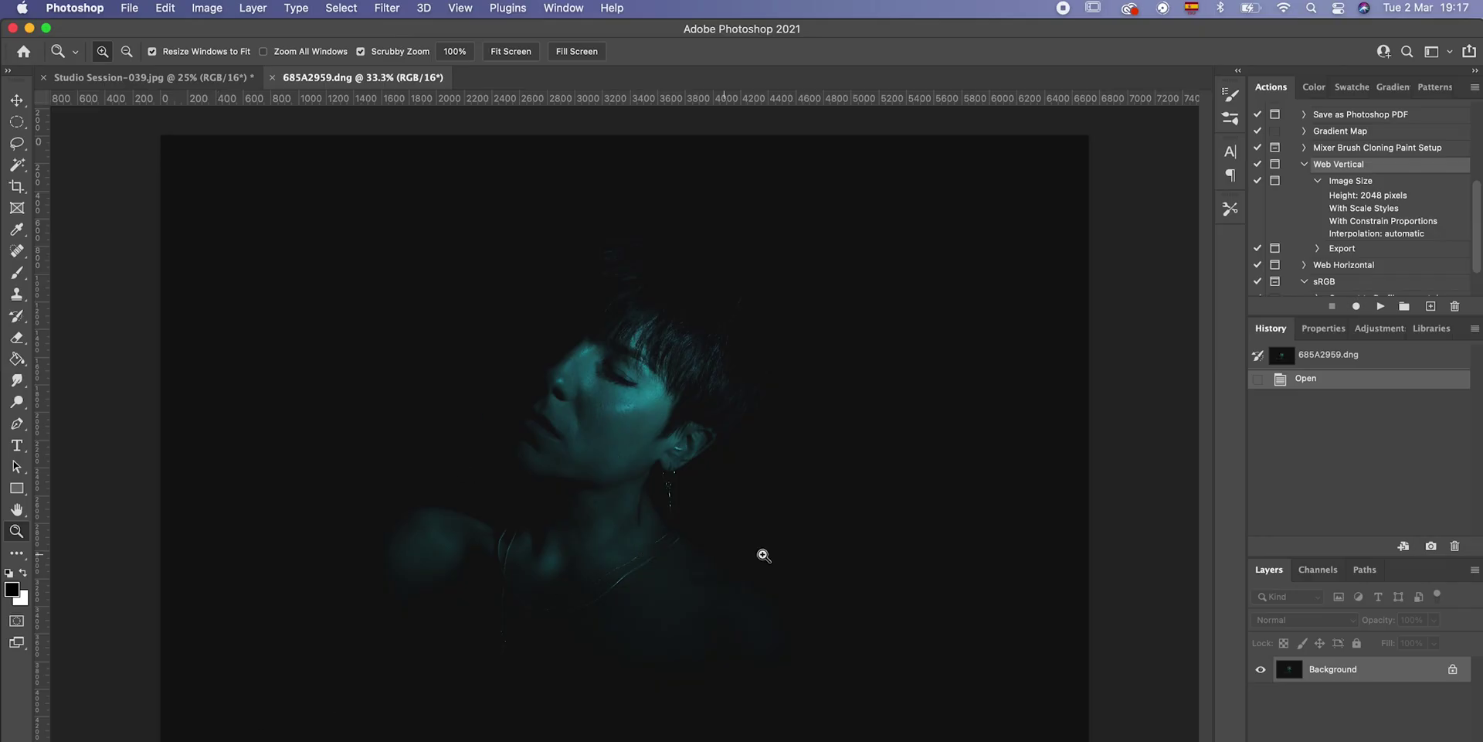
Duplicate the background layer of the dark teal portrait and apply a 30-pixel Gaussian Blur to the copy.
key(super+j)
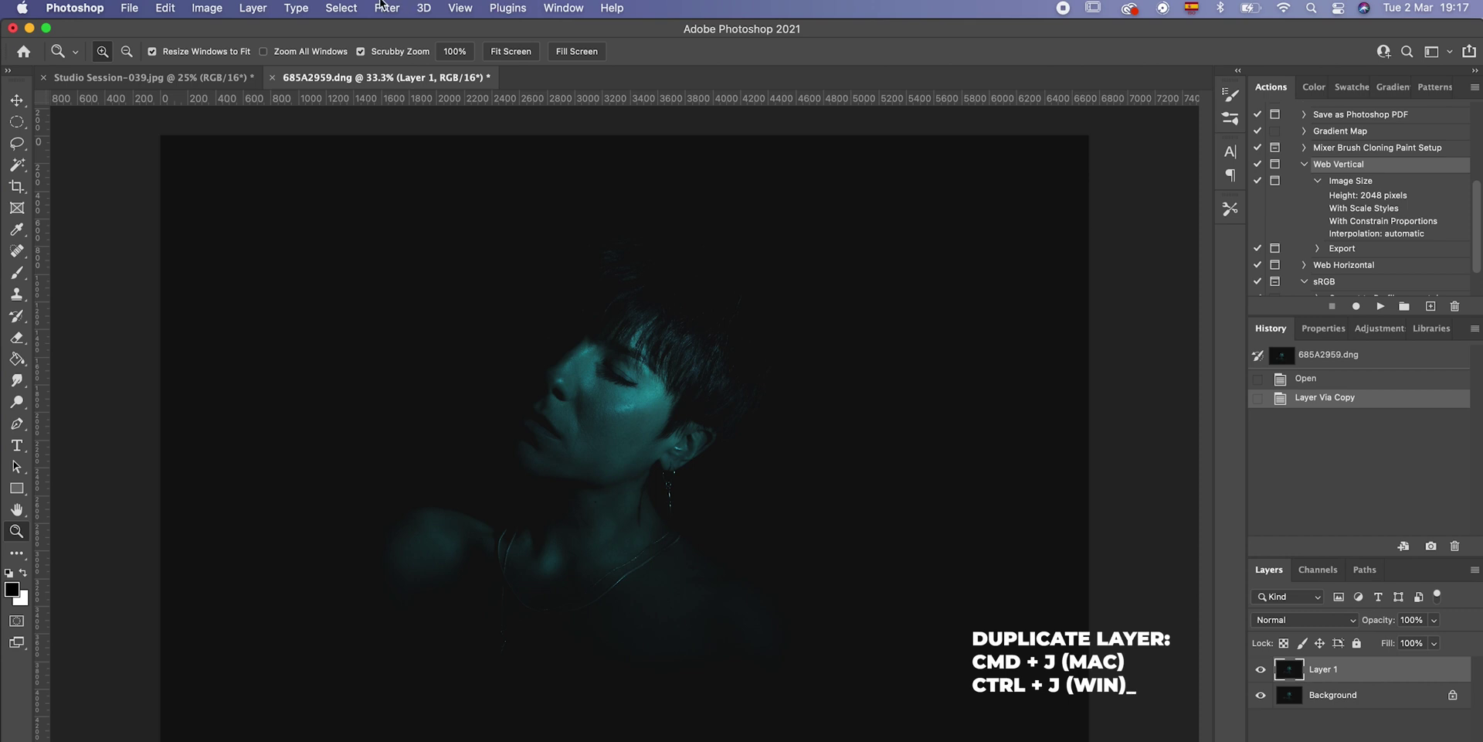
click(387, 7)
mouse_move(431, 222)
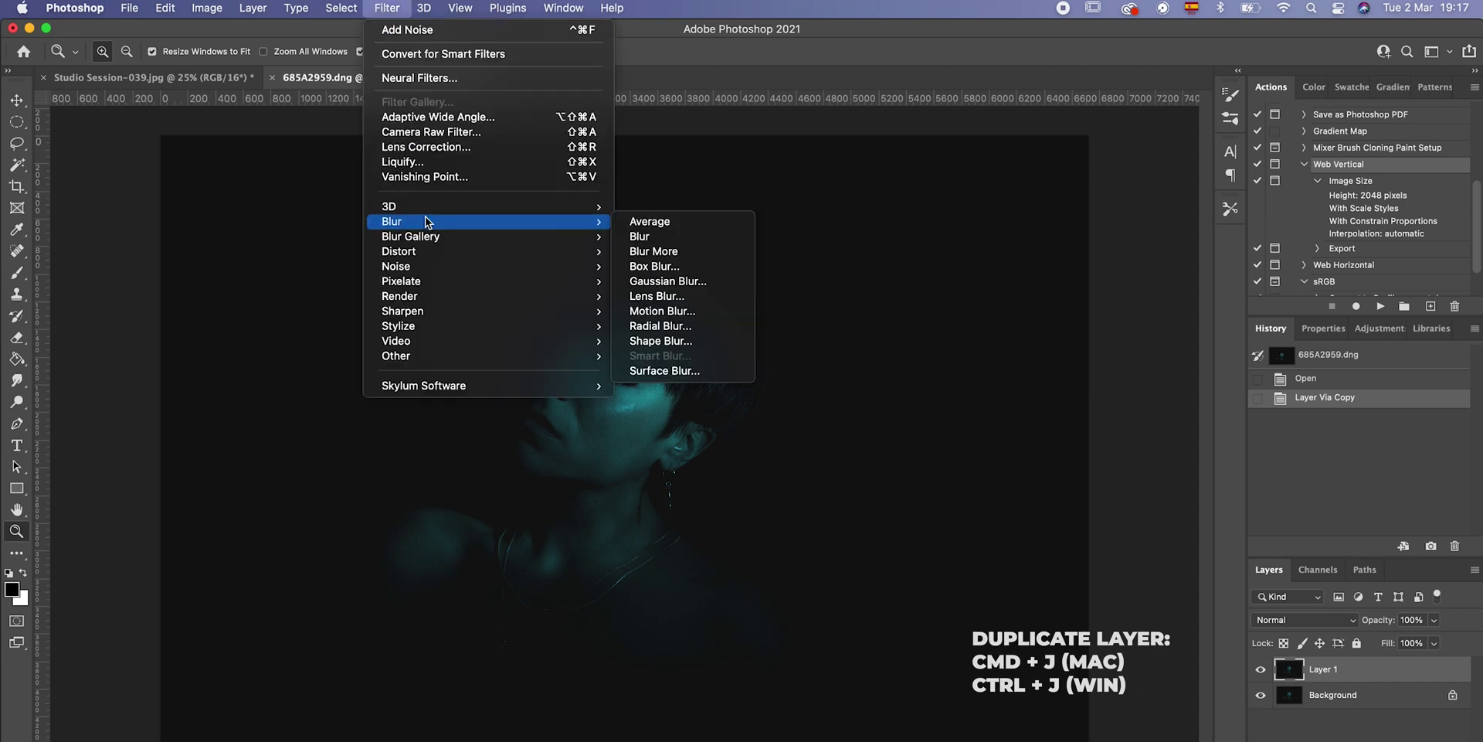
click(682, 283)
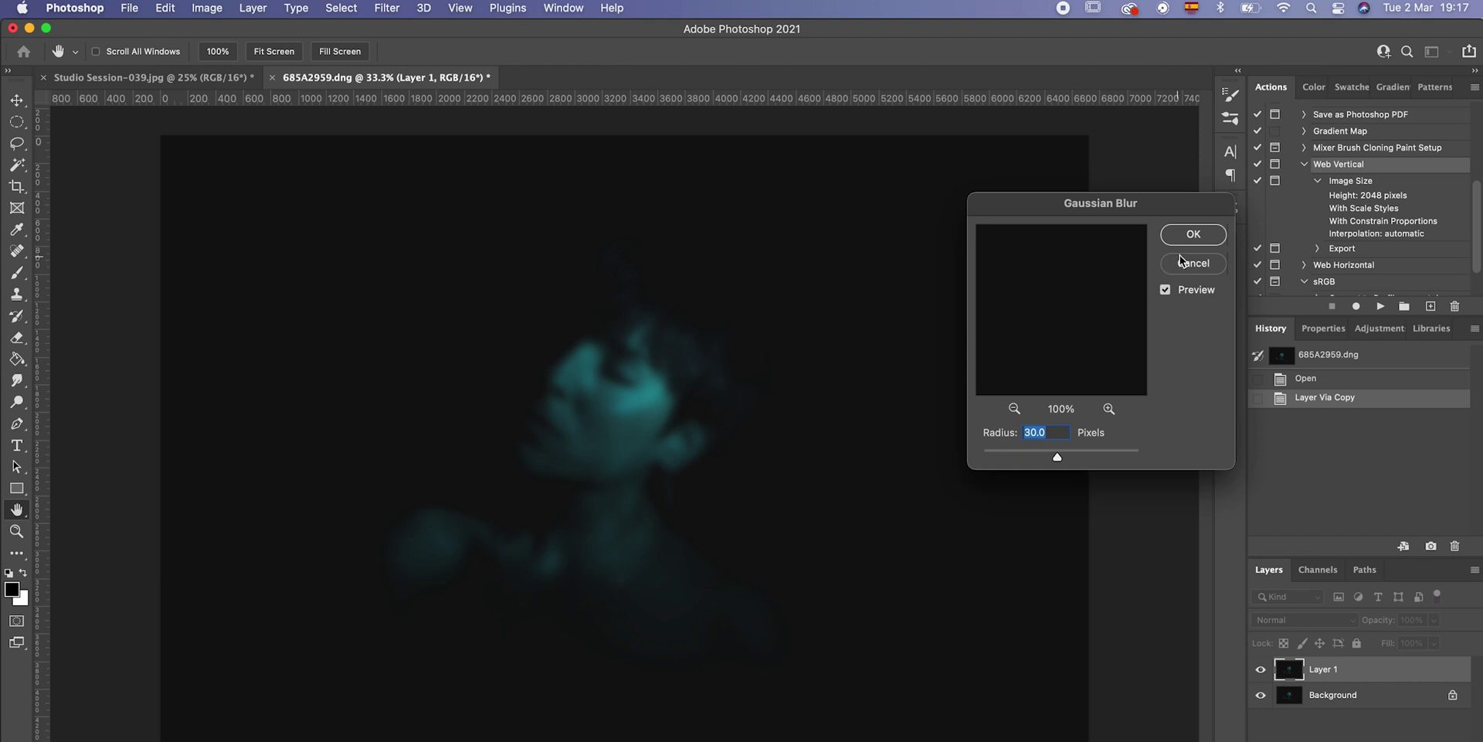
click(1194, 235)
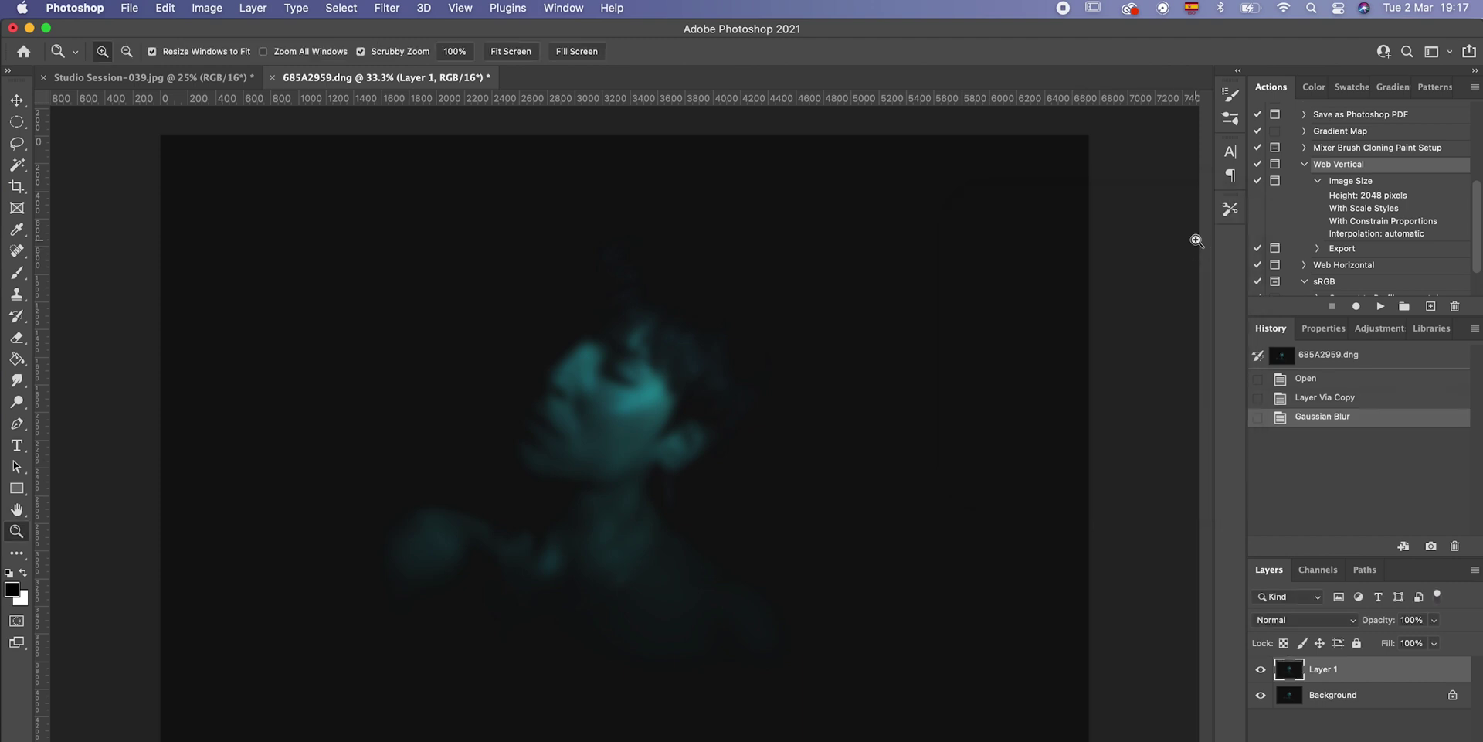
Set the blurred layer's blend mode to Screen and reduce its opacity to 60%.
click(1297, 620)
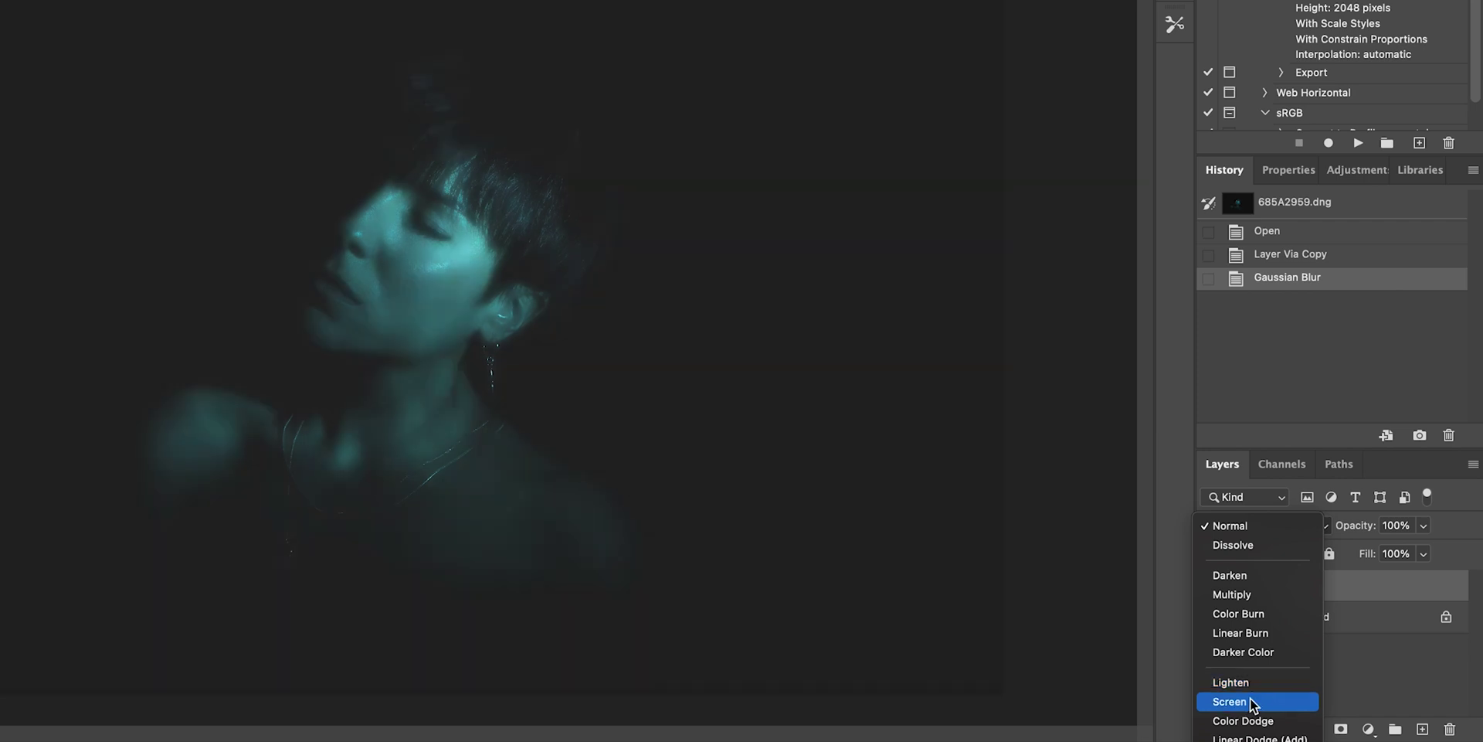
click(1251, 702)
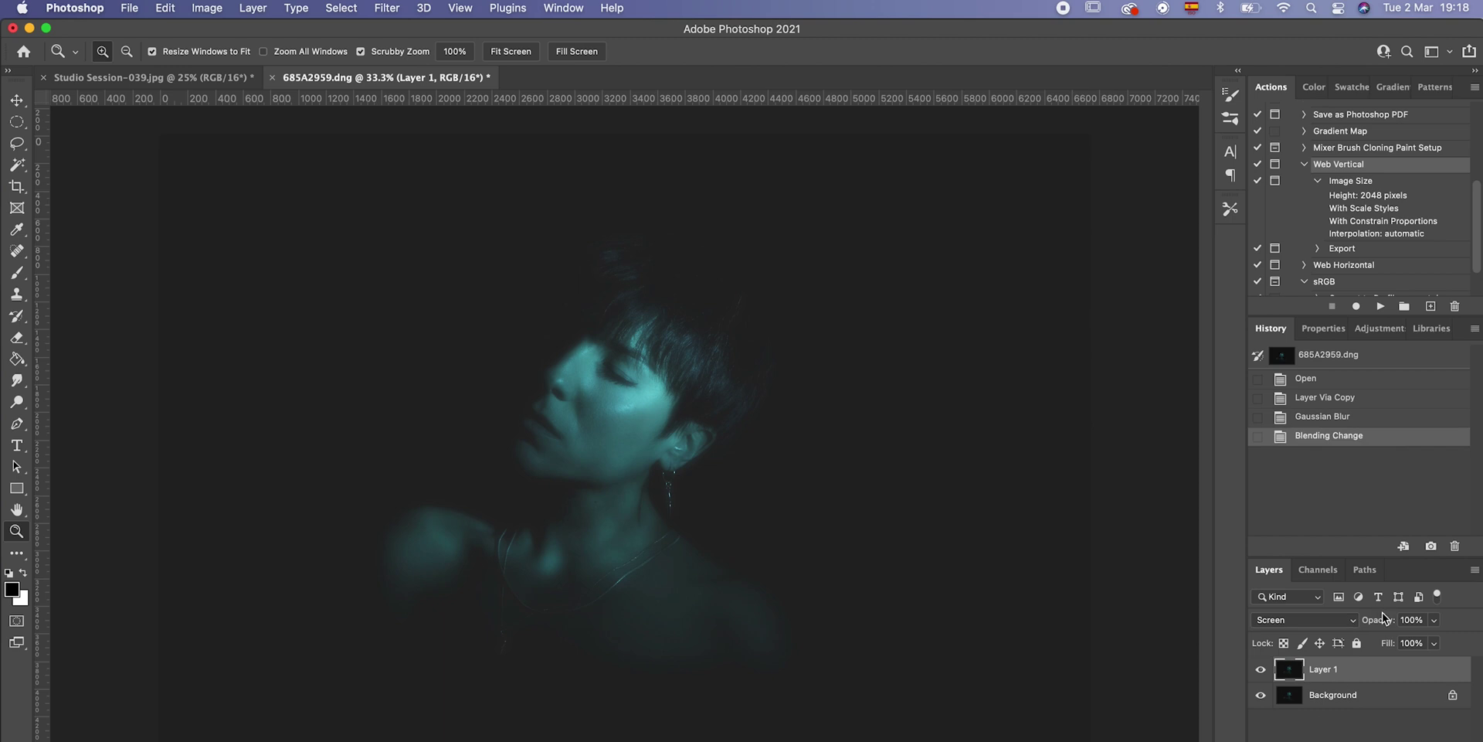
drag(1382, 611, 1225, 613)
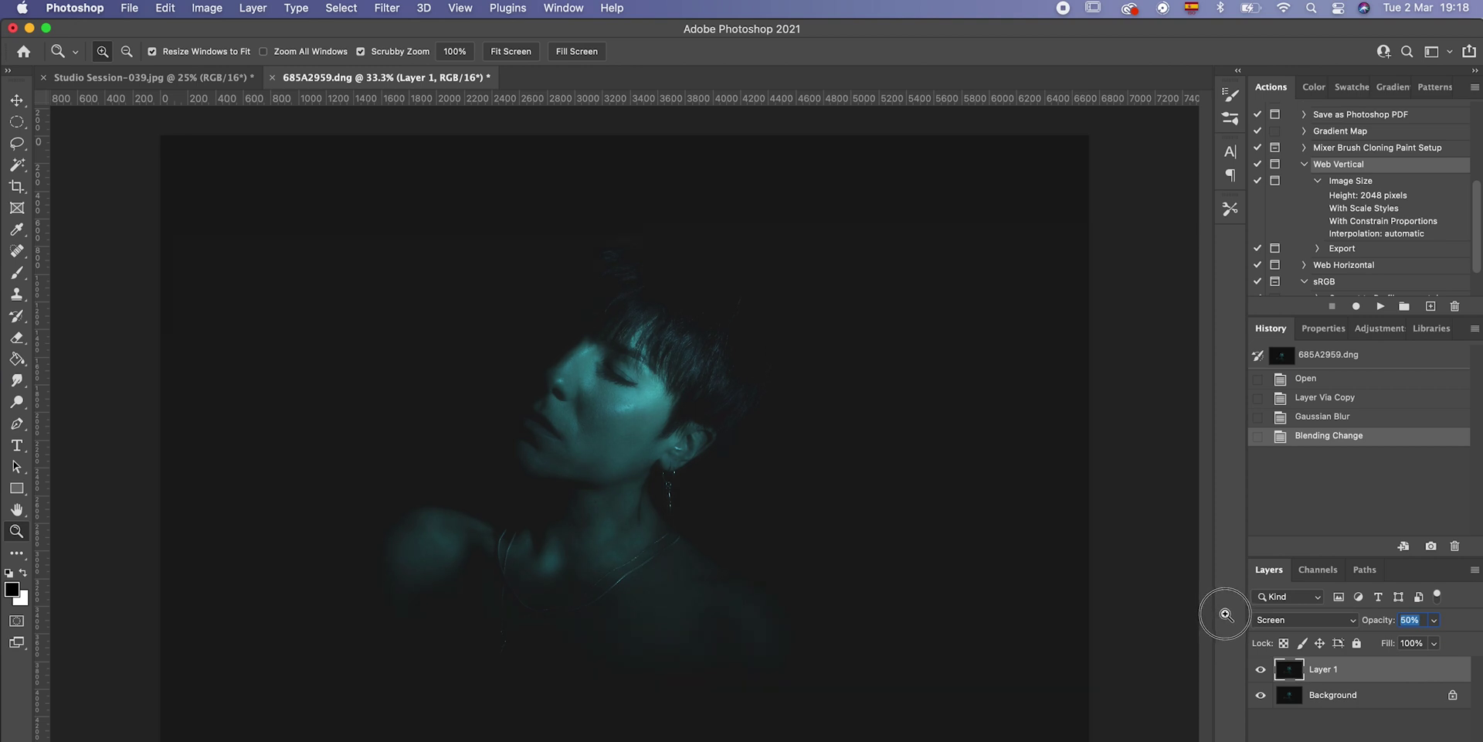
drag(1225, 613, 1234, 614)
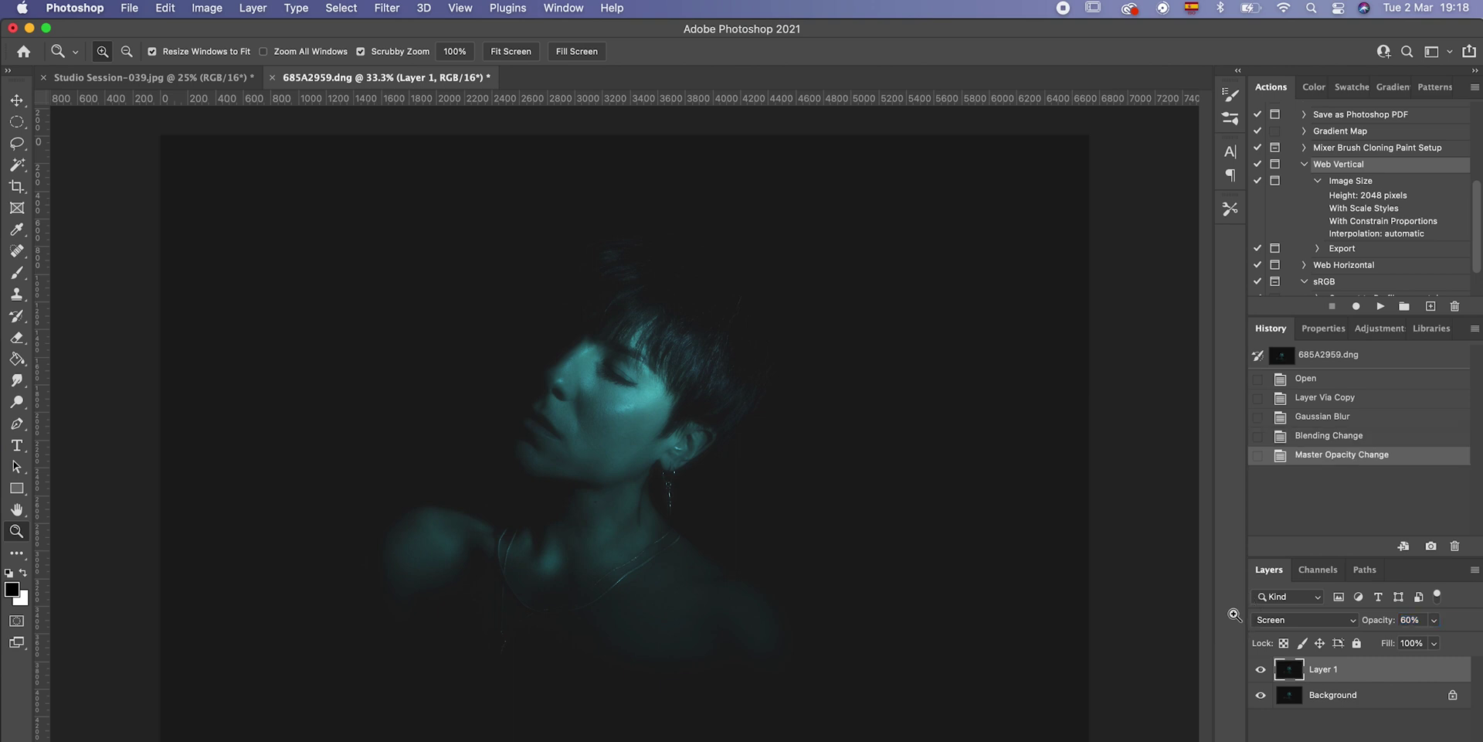
Compare the portrait with the blurred layer hidden and shown, and raise that layer's opacity to 65%.
click(1261, 669)
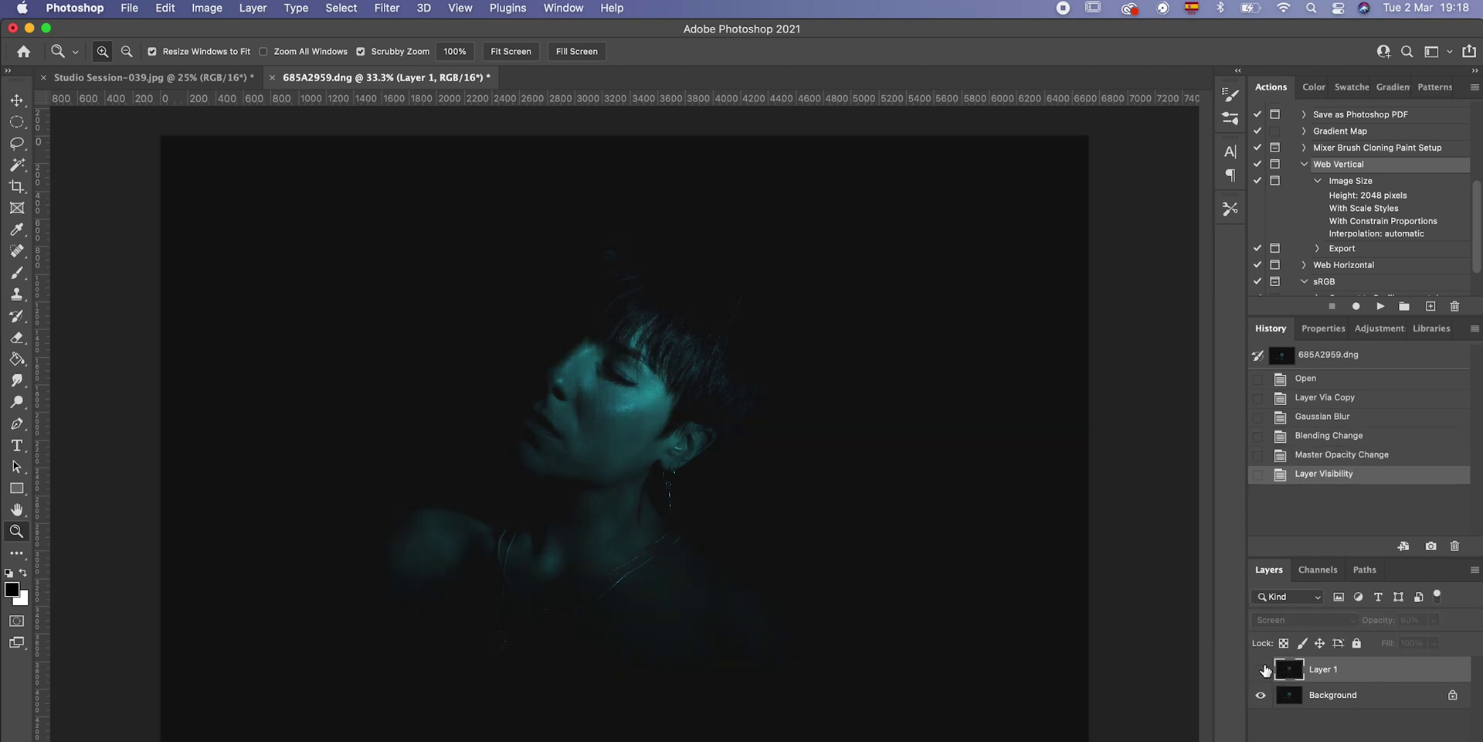
click(1263, 668)
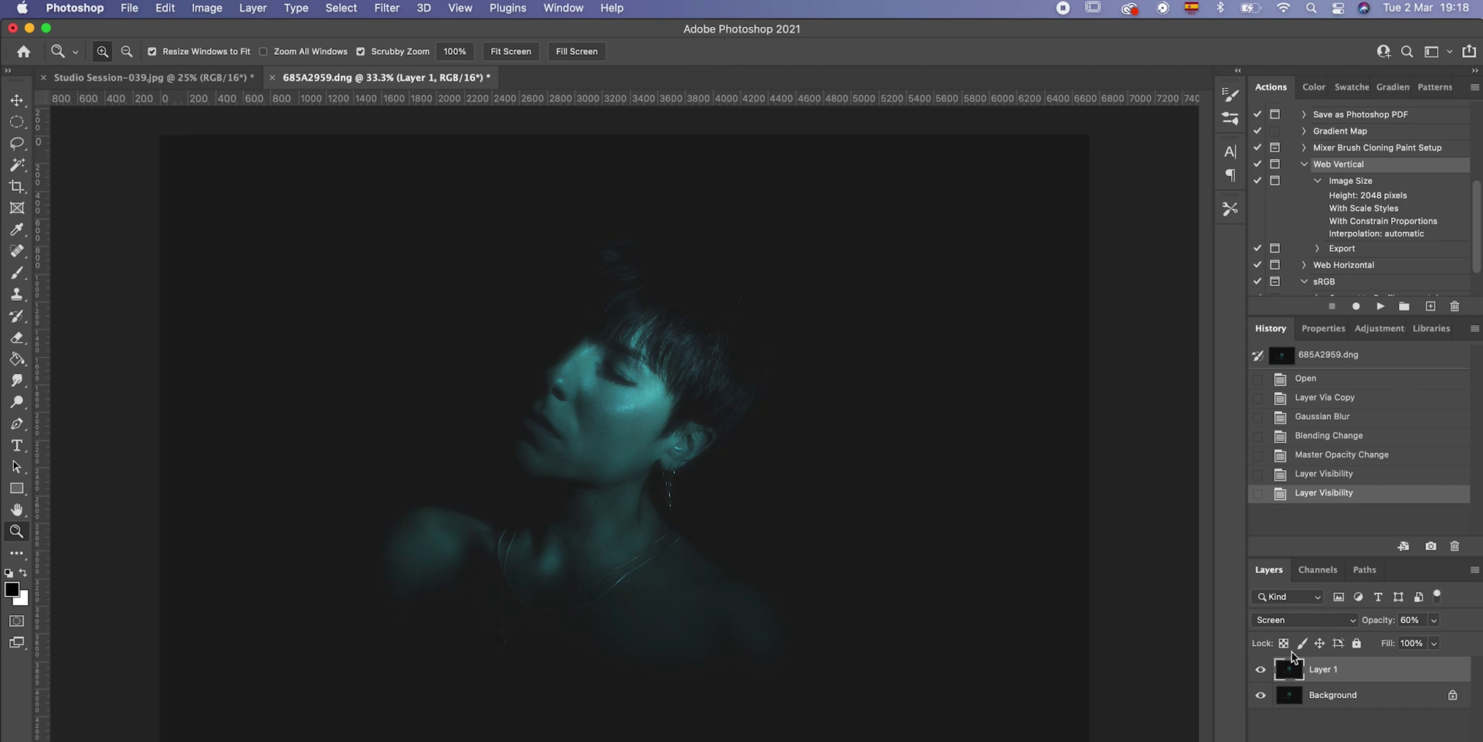
click(1372, 628)
drag(1372, 627, 1377, 627)
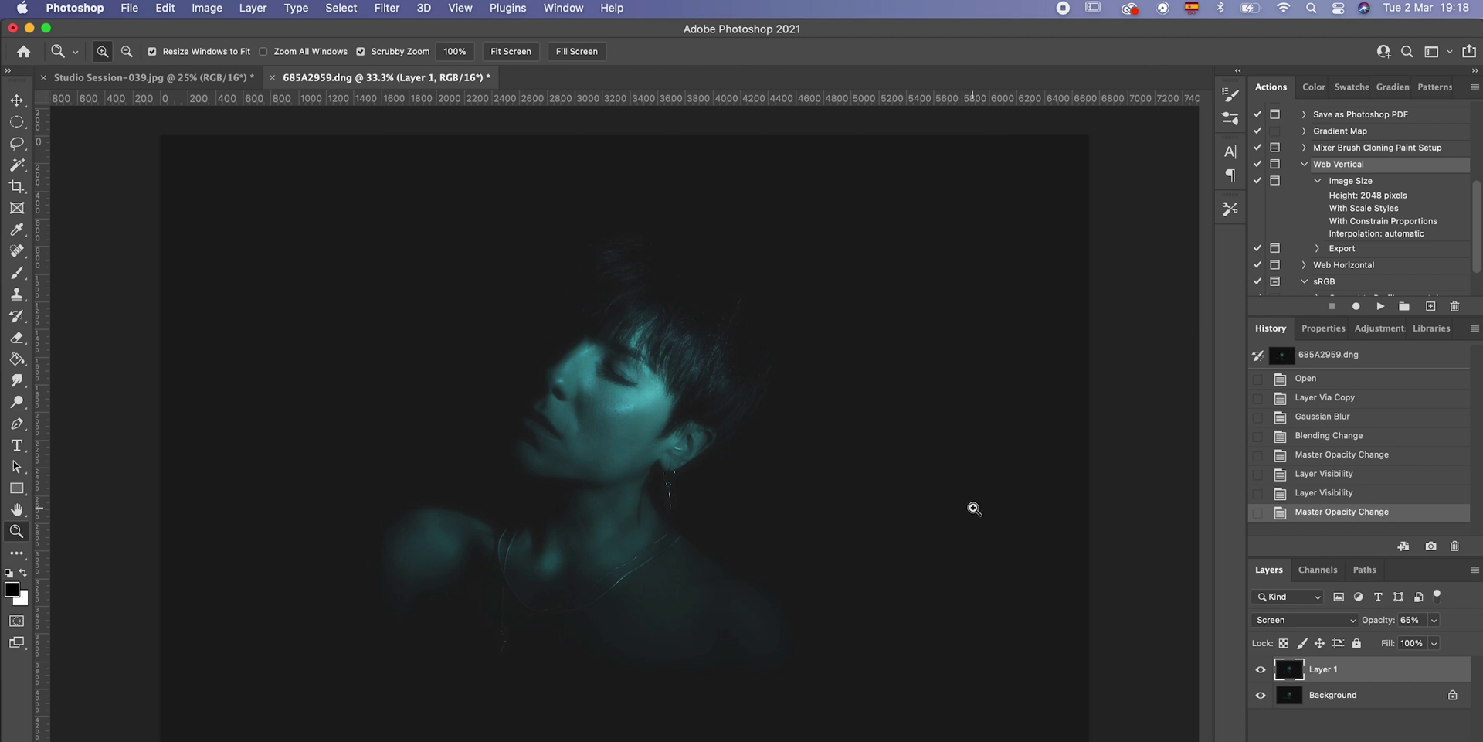
Merge the visible layers and deepen the blacks with Levels, setting the black input level to 10.
key(super+e)
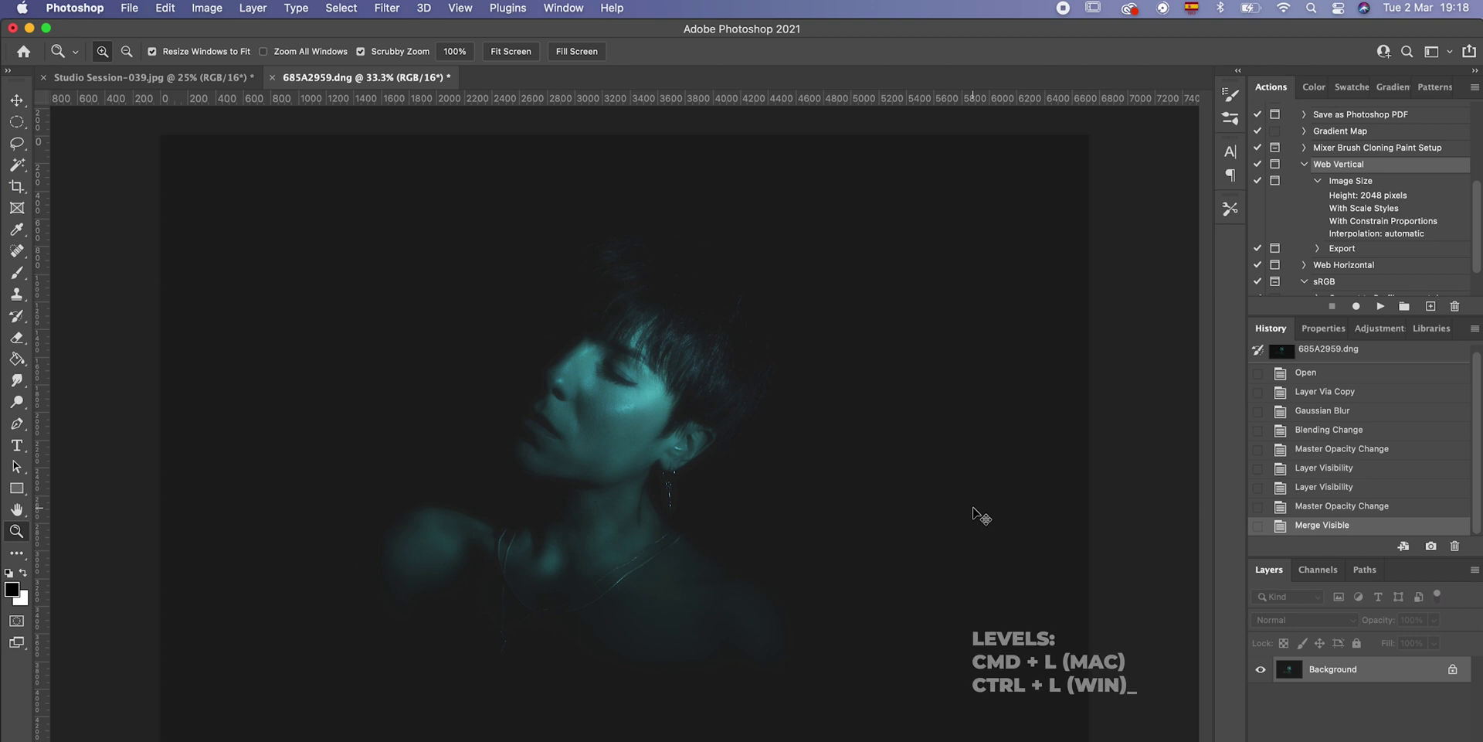
key(super+l)
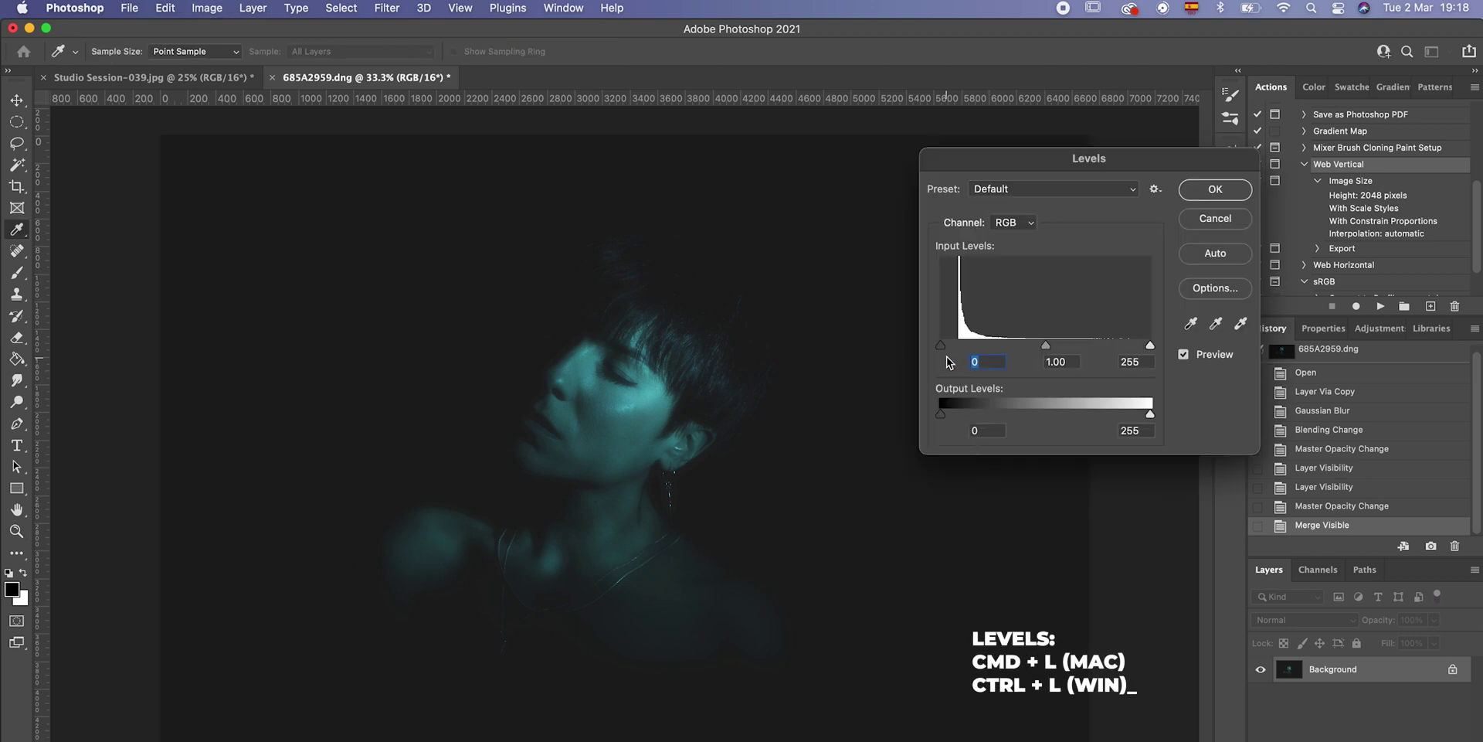
mouse_move(940, 345)
mouse_down()
mouse_move(962, 351)
mouse_move(926, 345)
mouse_move(950, 350)
mouse_up()
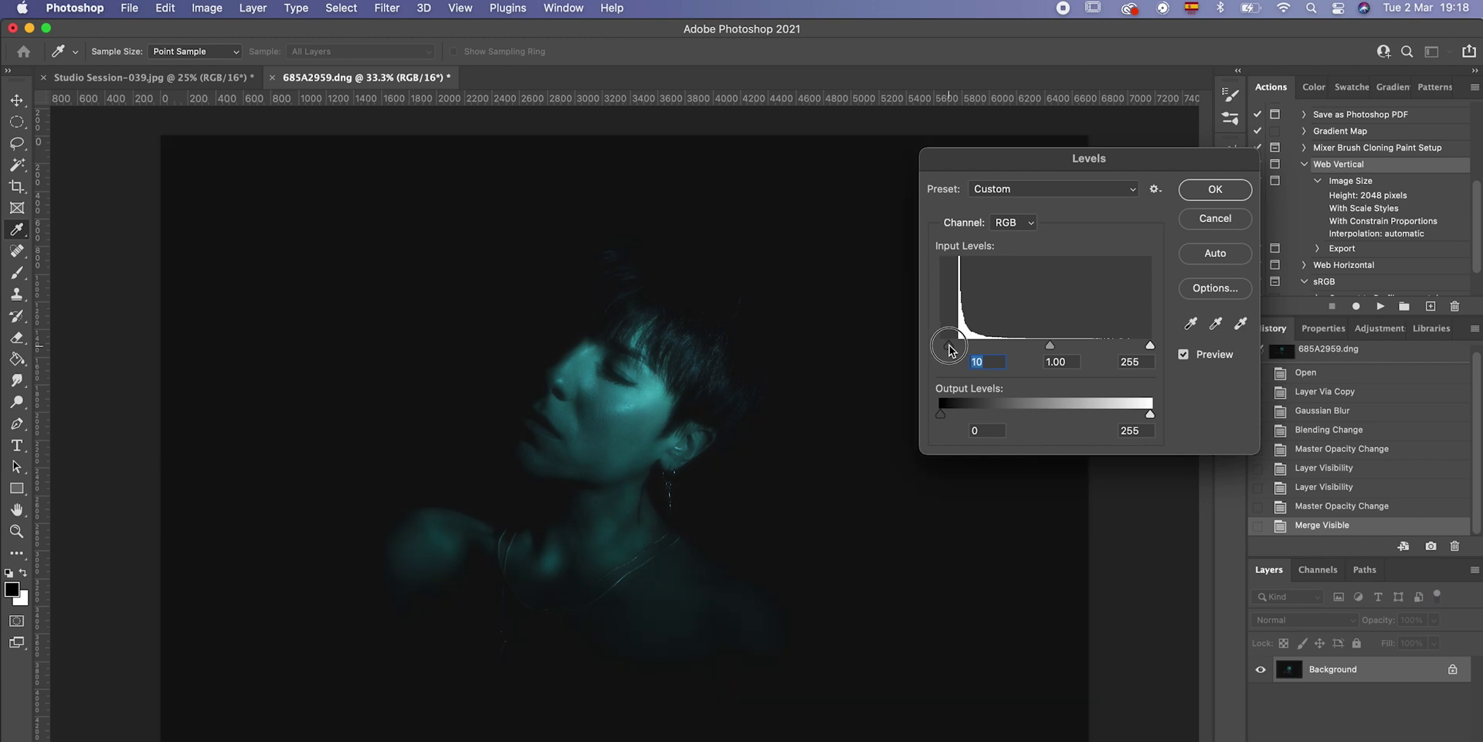
drag(950, 351, 950, 350)
click(1232, 194)
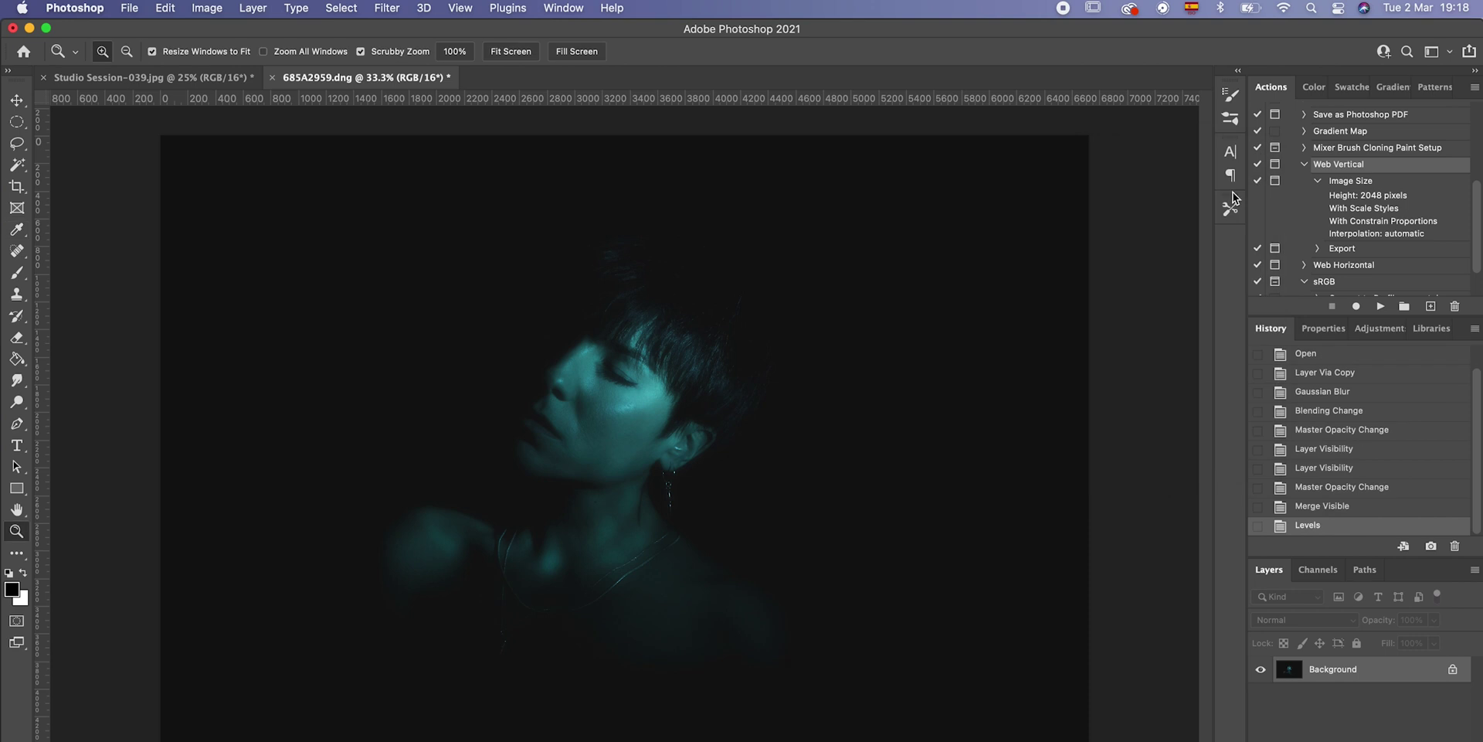
Compare the original portrait state with the Levels state in the history.
scroll(1352, 421, up, 1)
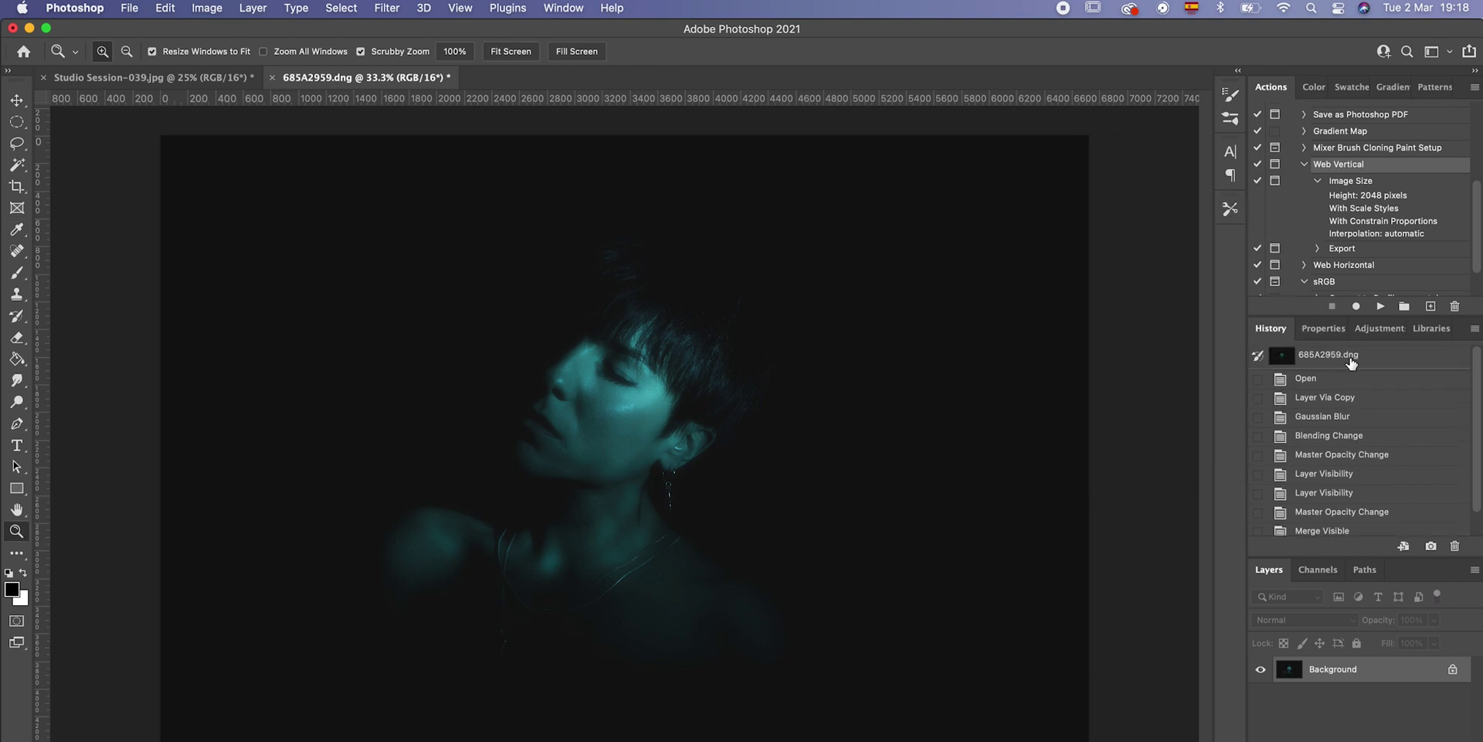
click(1352, 364)
scroll(1347, 434, down, 1)
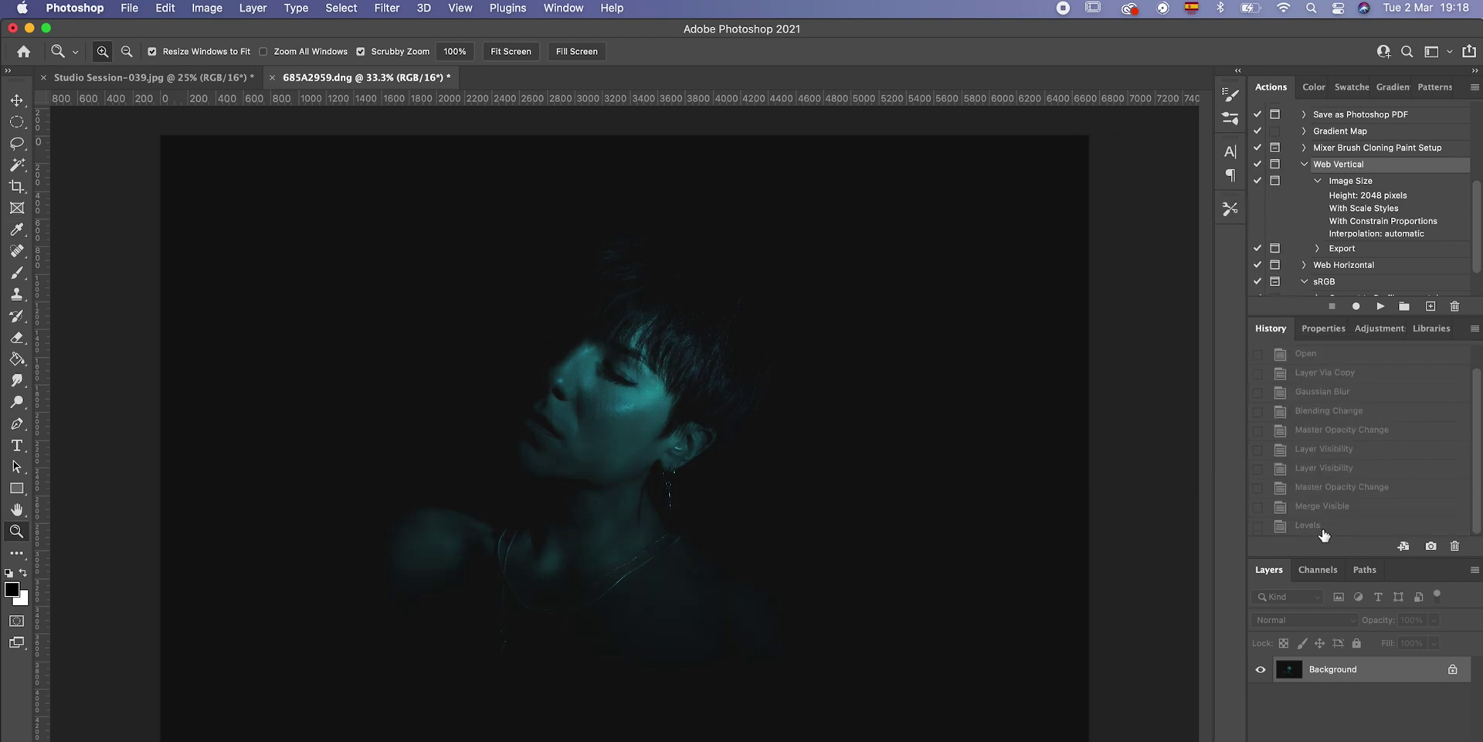
click(1324, 526)
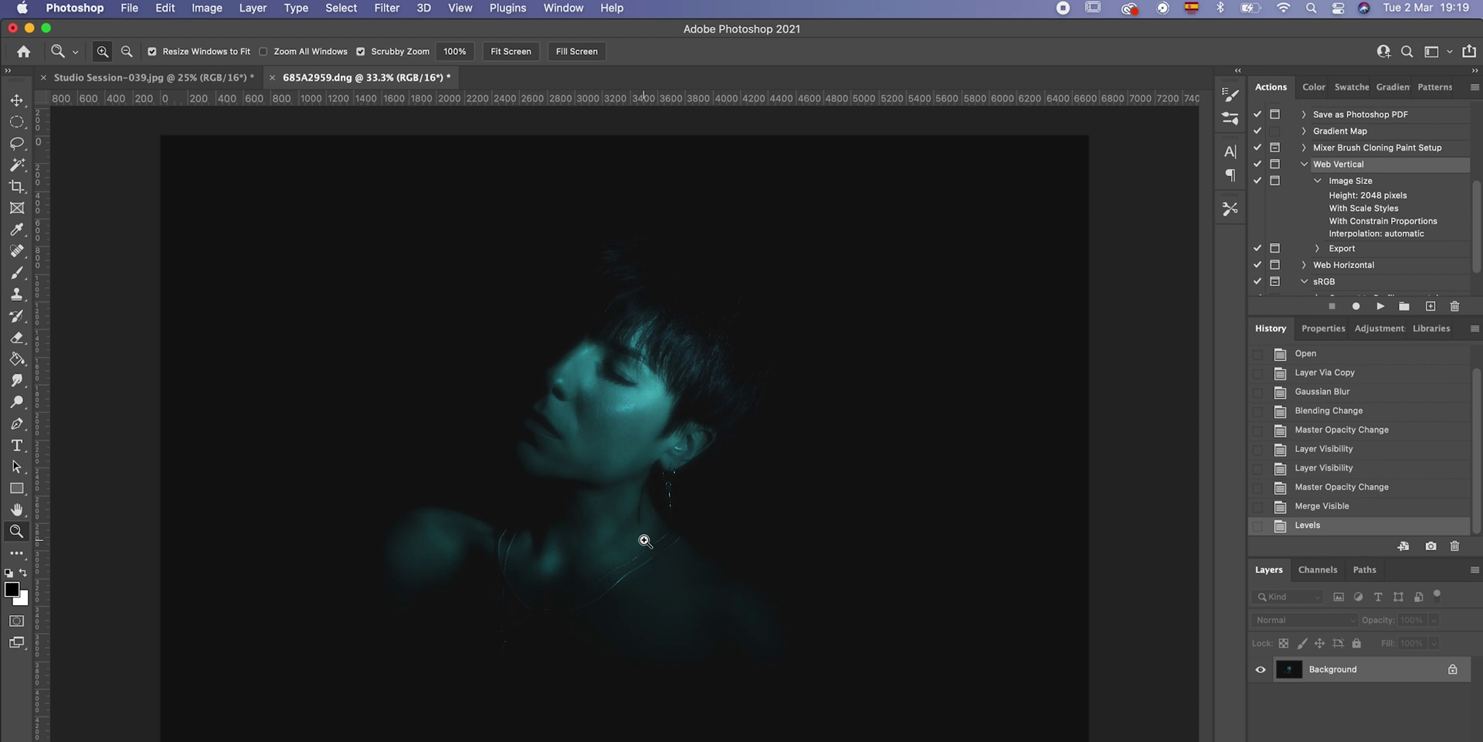
Add 4% monochromatic noise with uniform distribution to the merged portrait.
click(389, 7)
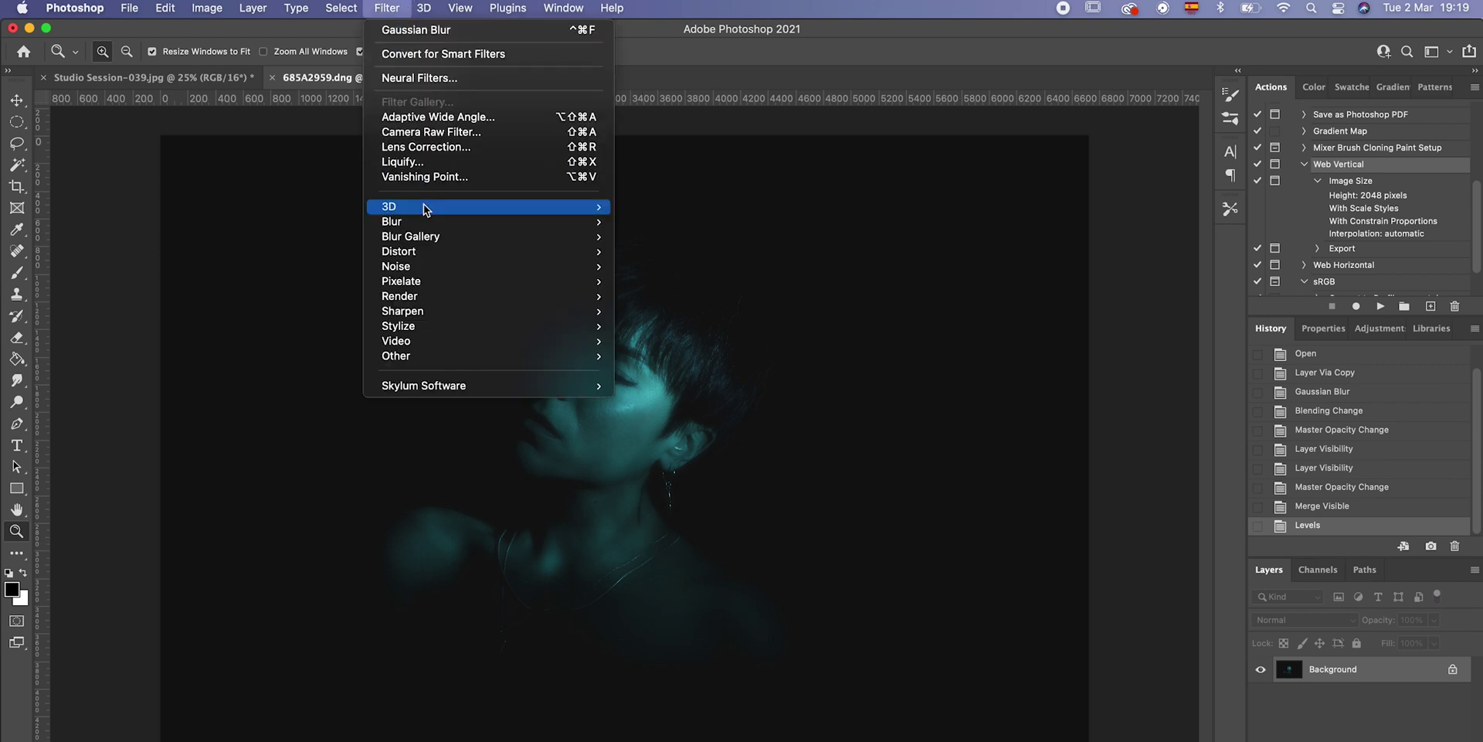
click(496, 267)
click(674, 265)
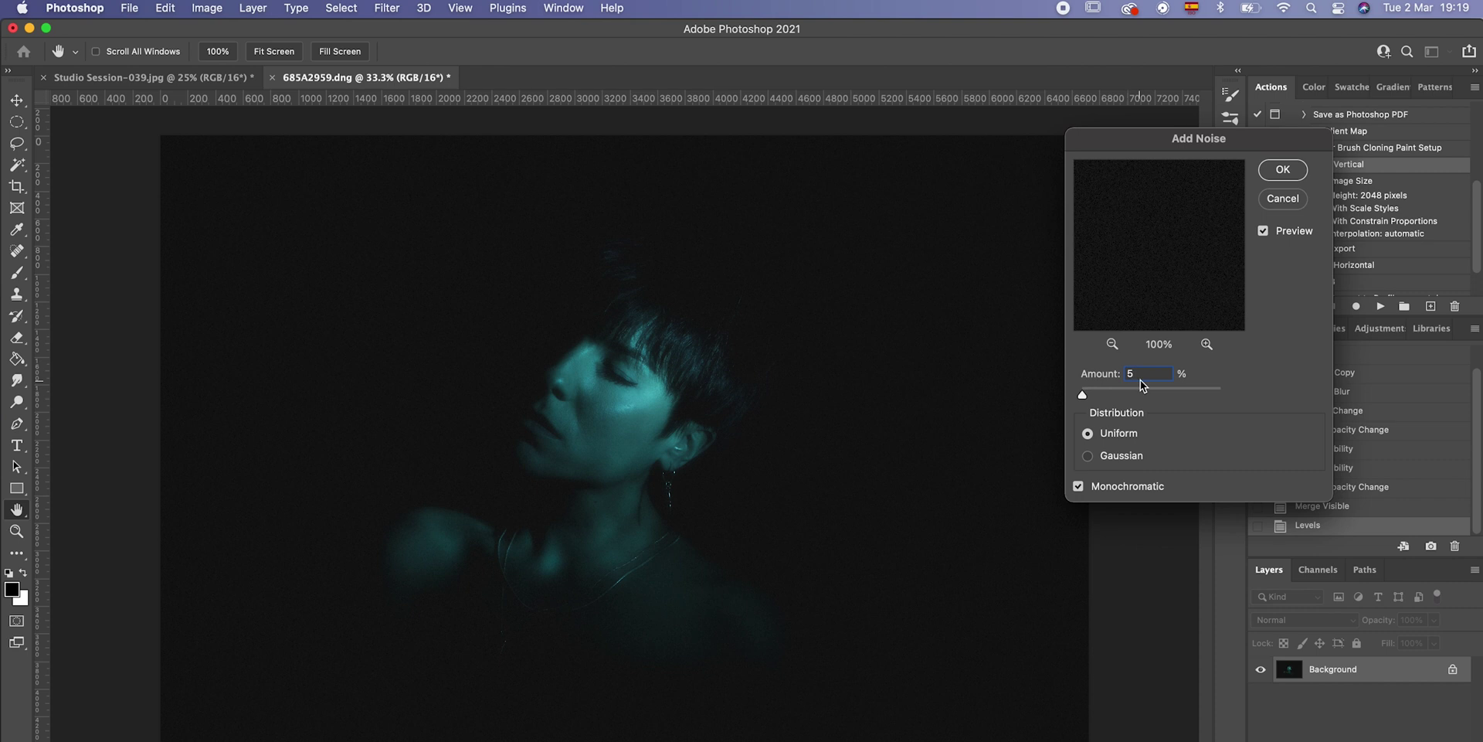
key(BackSpace)
text(3)
key(BackSpace)
text(4)
click(1282, 169)
key(z)
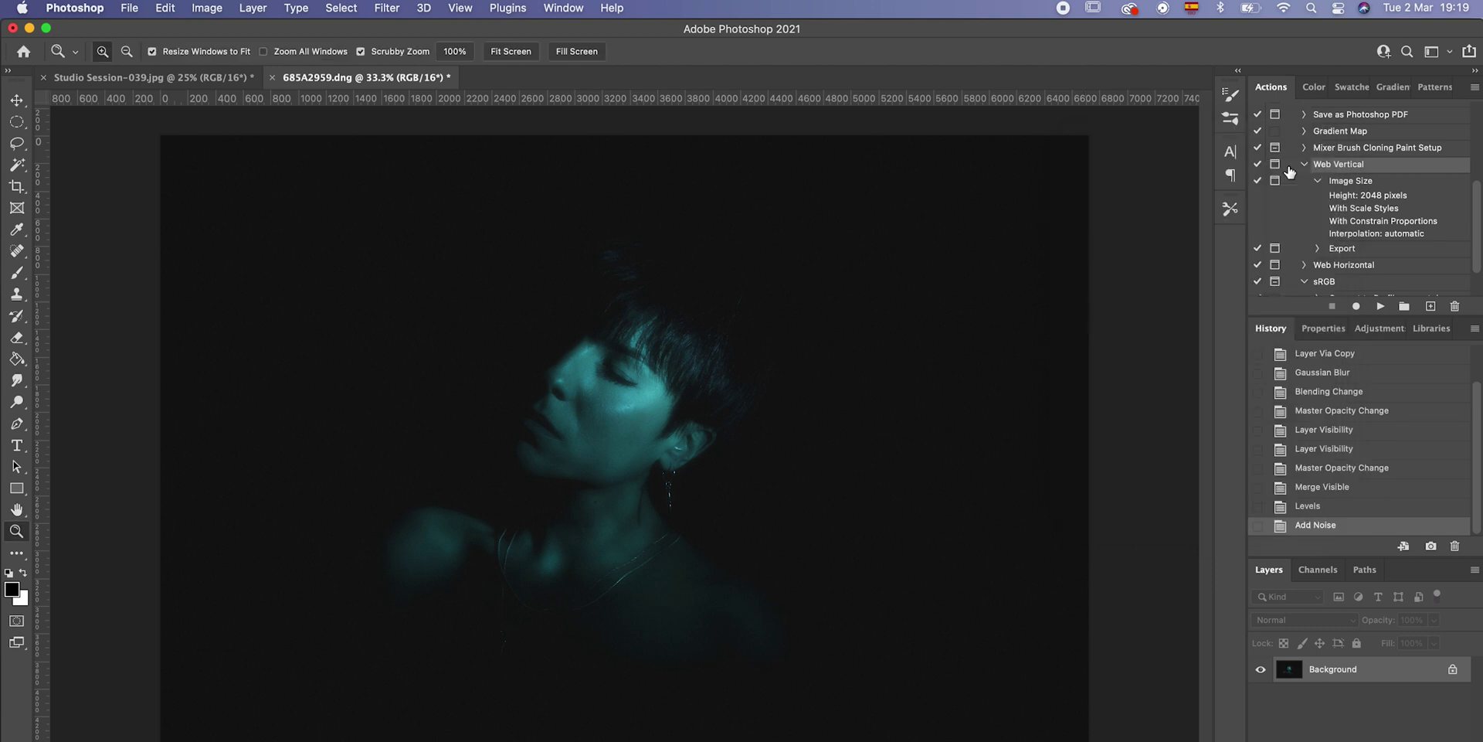
Compare the original portrait state with the Add Noise state in the history, at overview and closer on the face.
scroll(1353, 390, up, 2)
click(1346, 357)
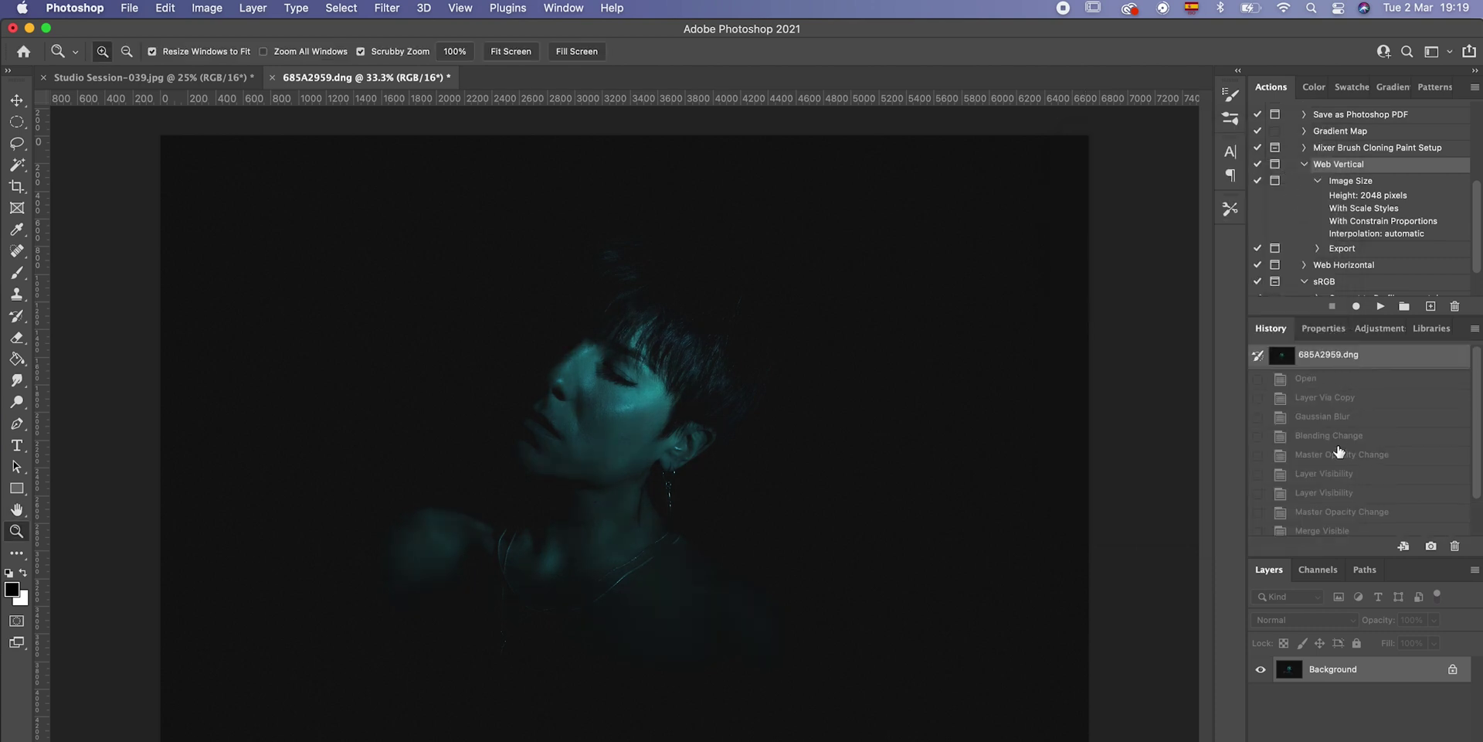
scroll(1340, 444, down, 2)
click(1317, 525)
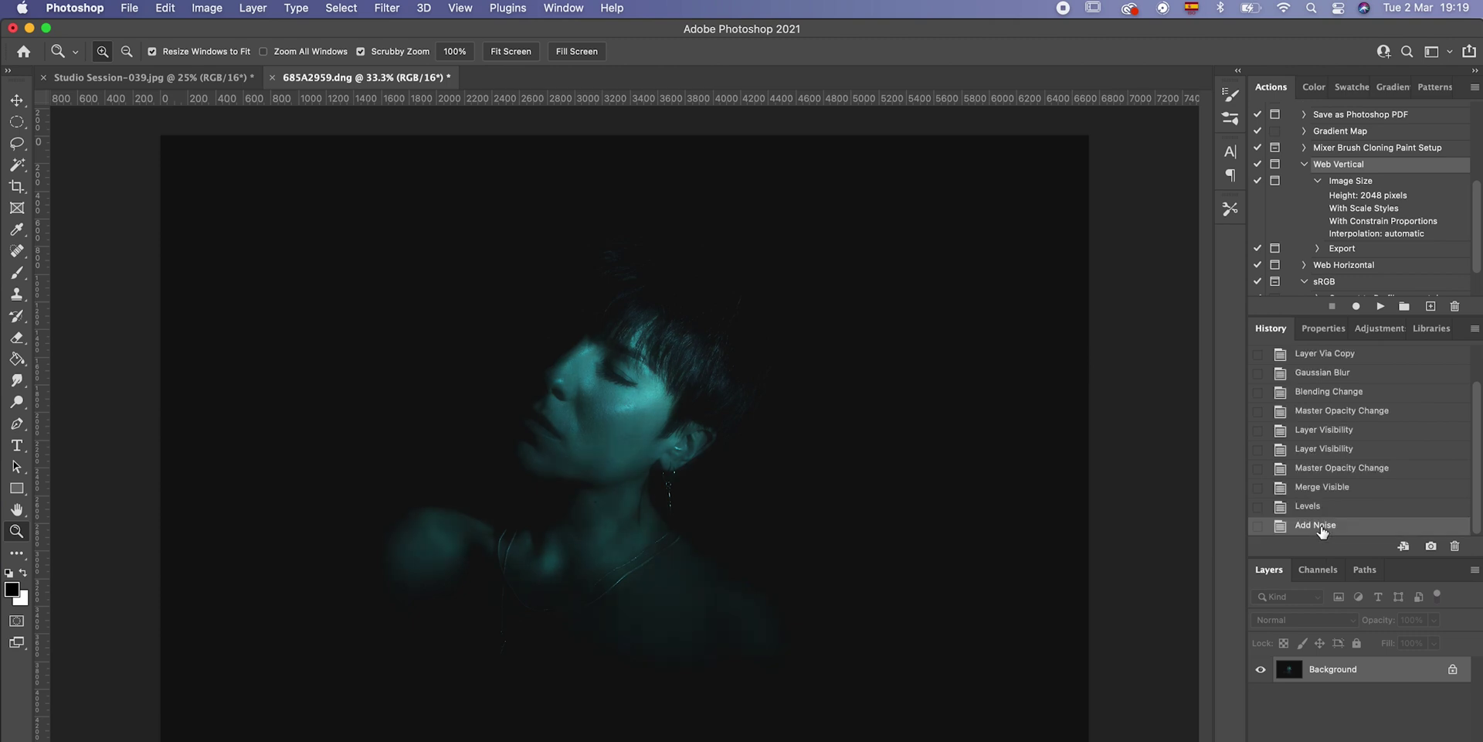
click(619, 371)
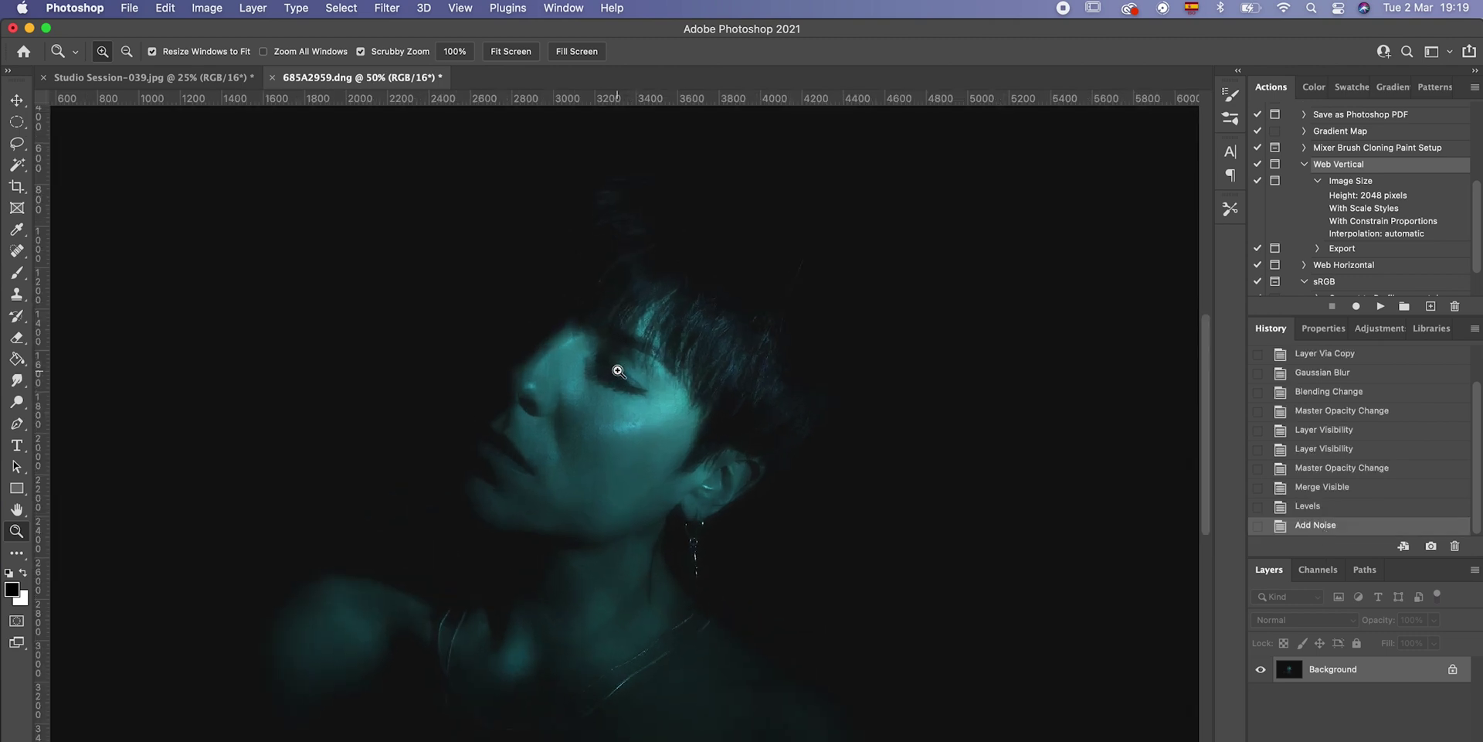
drag(619, 371, 742, 358)
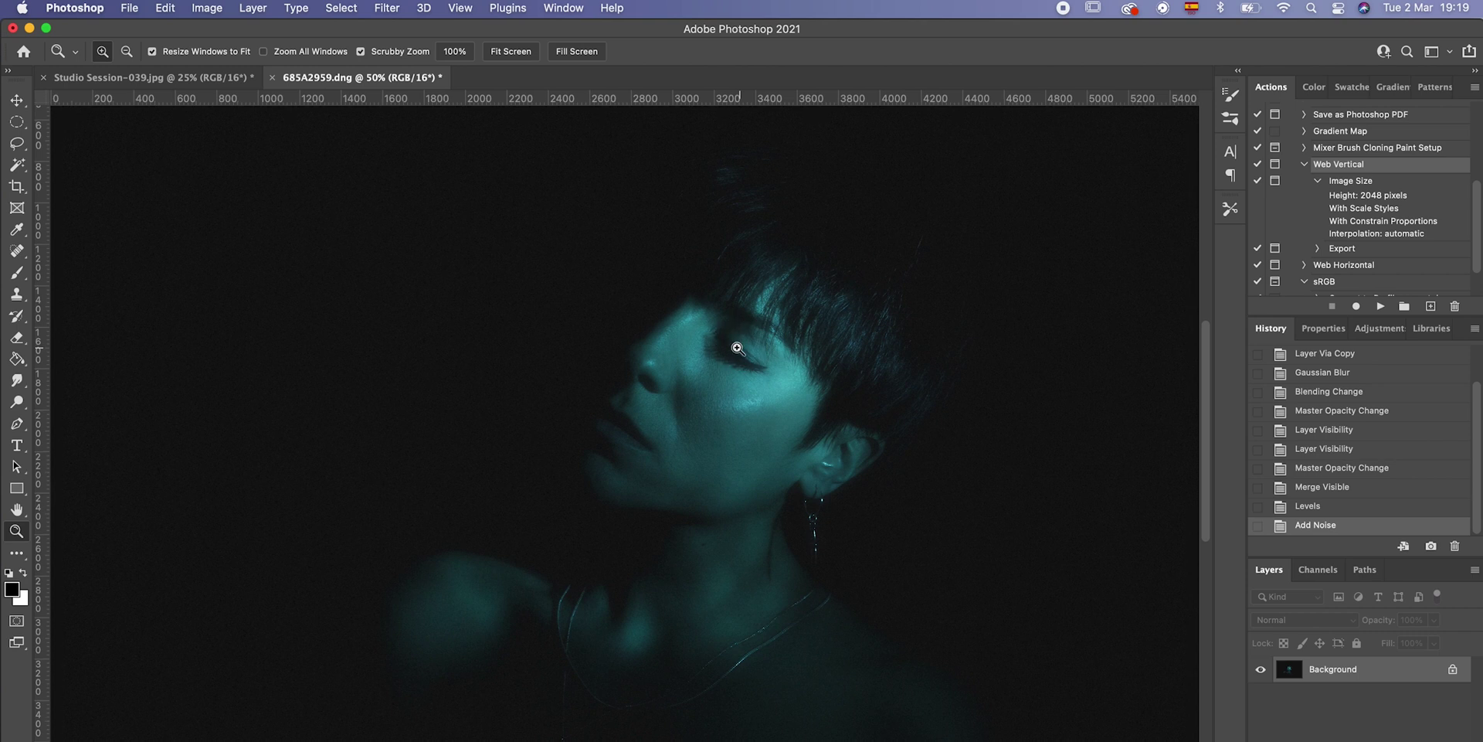
scroll(1325, 433, up, 2)
click(1341, 360)
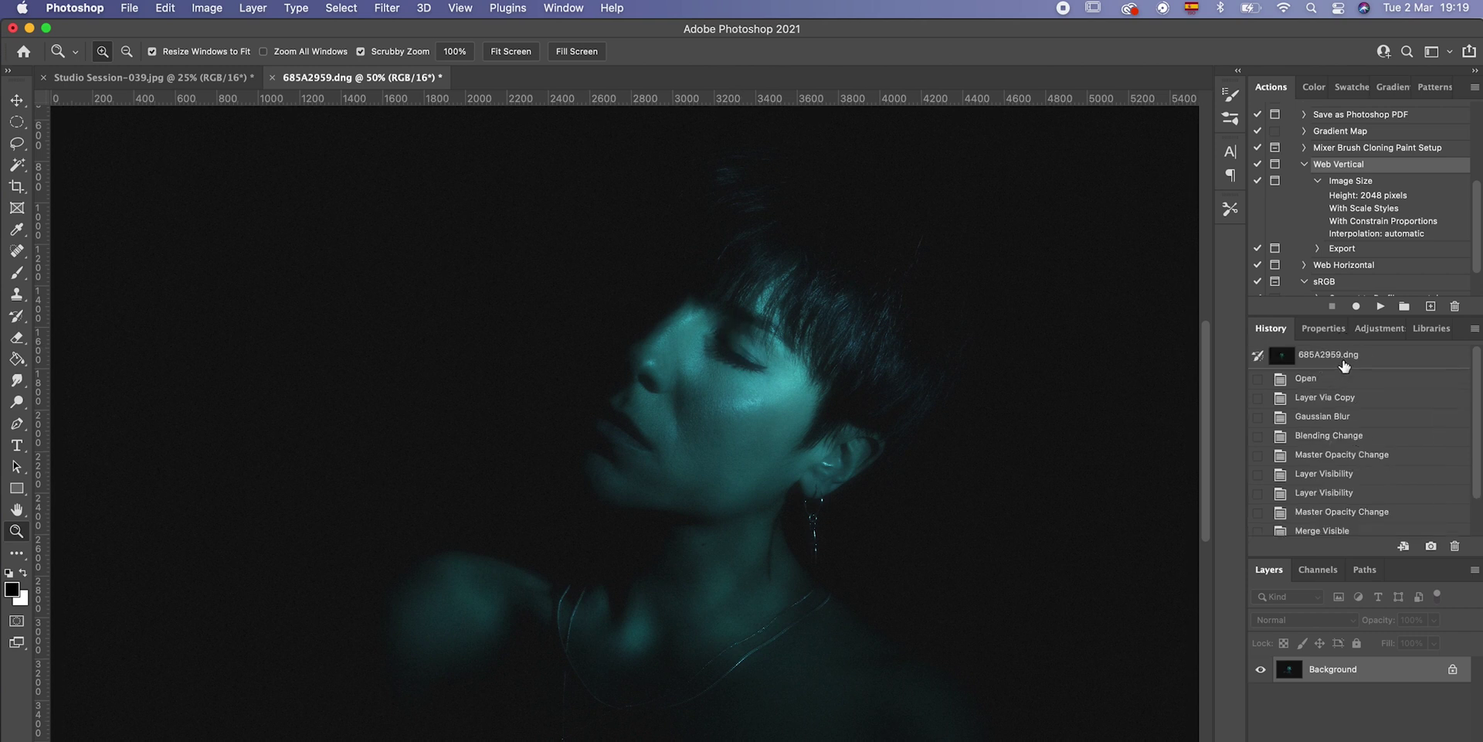
scroll(1373, 455, down, 2)
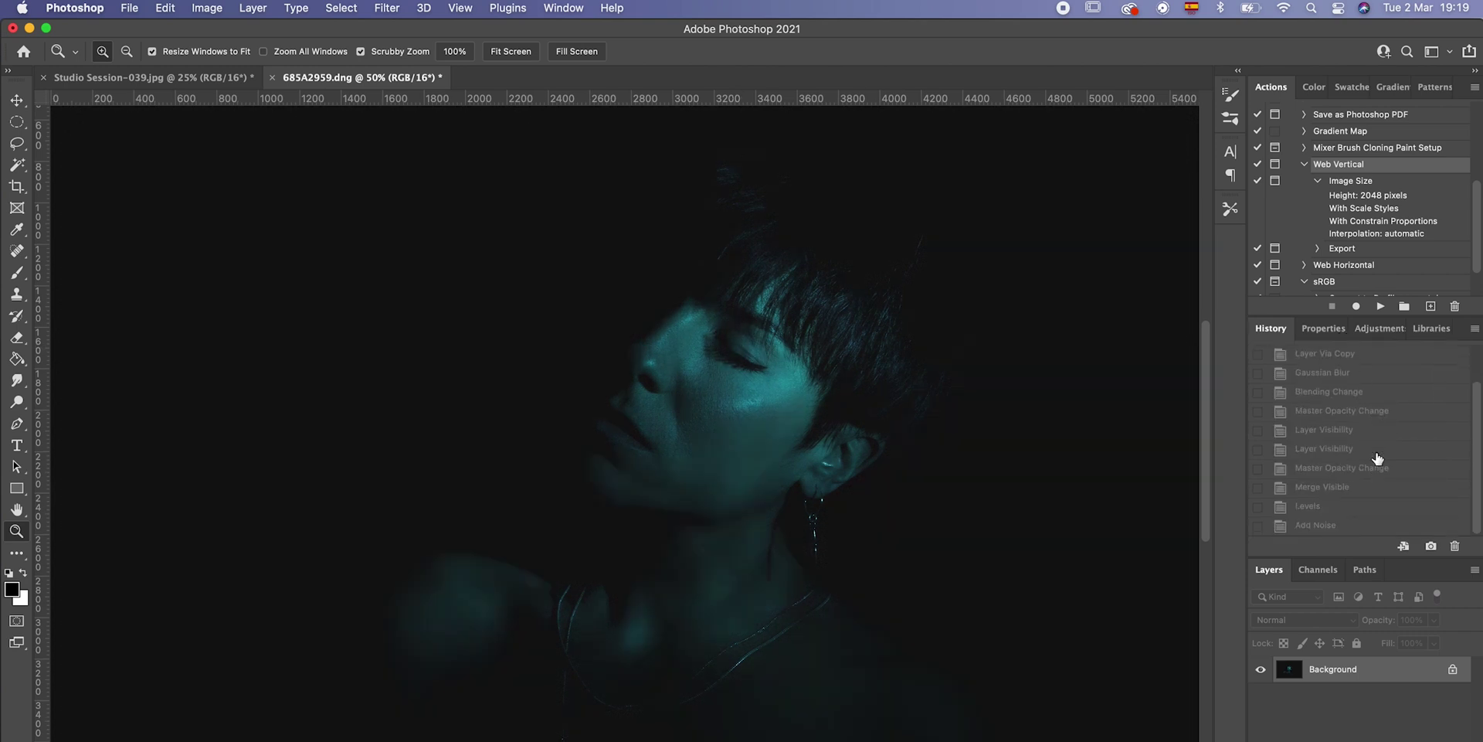
click(1336, 525)
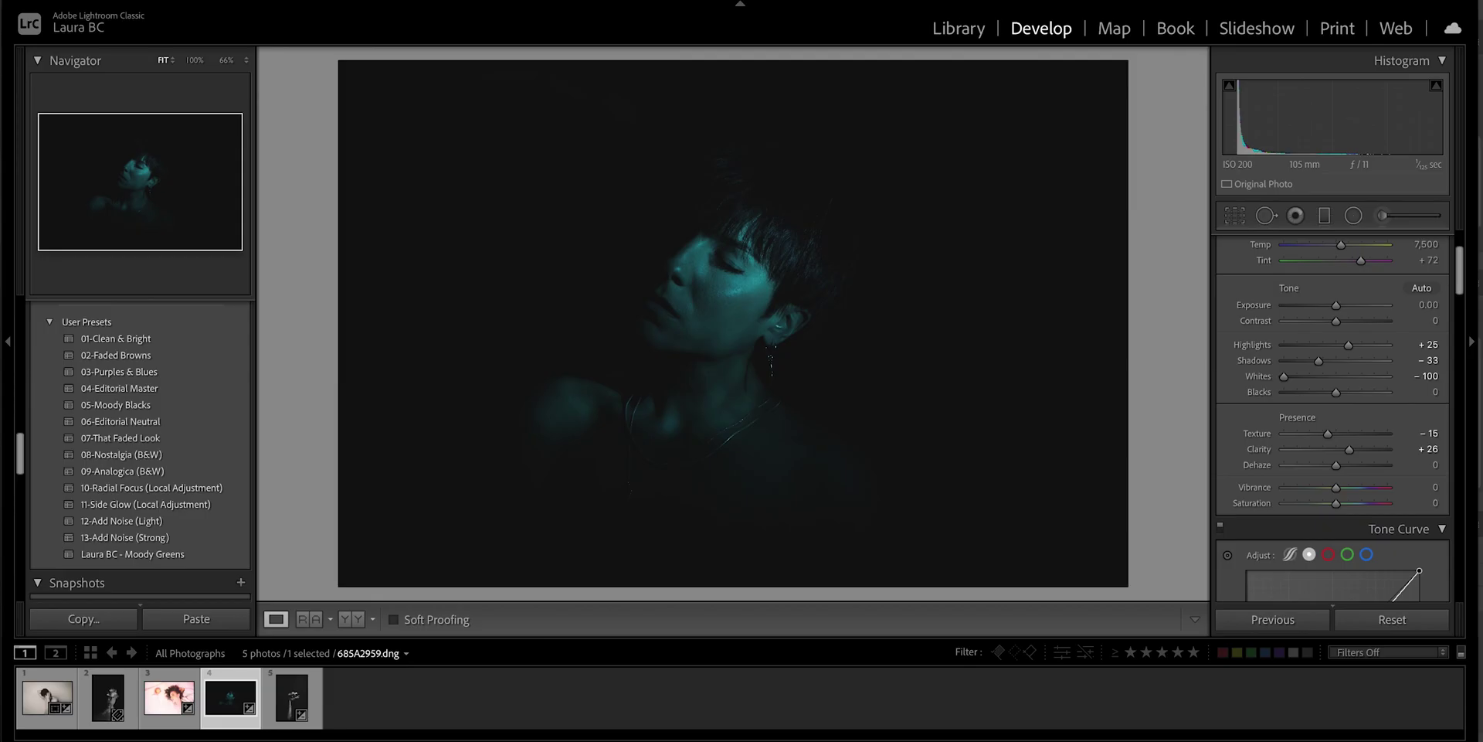
Select the photo of a hand holding up a camera, 685A3408.dng, in Lightroom Classic and open it in Photoshop.
click(164, 715)
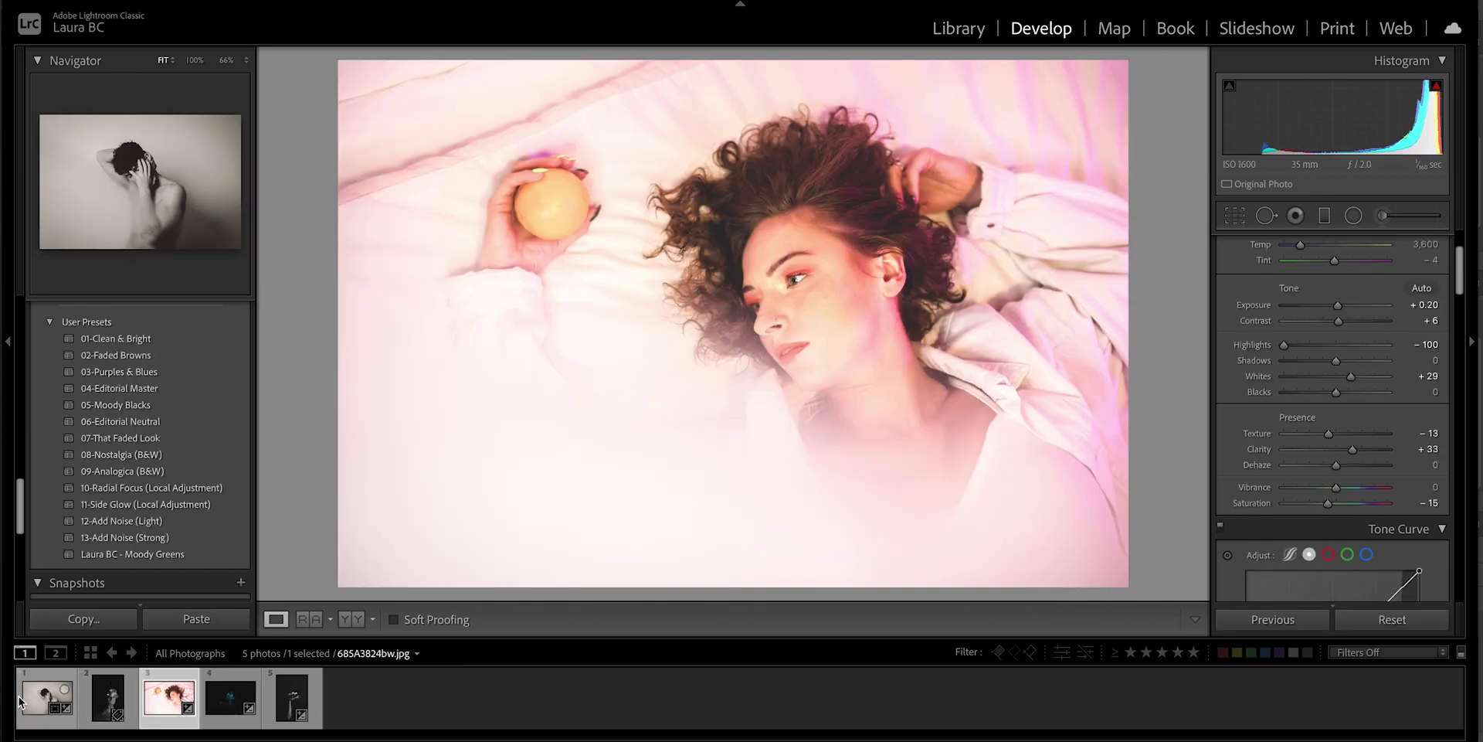
click(279, 695)
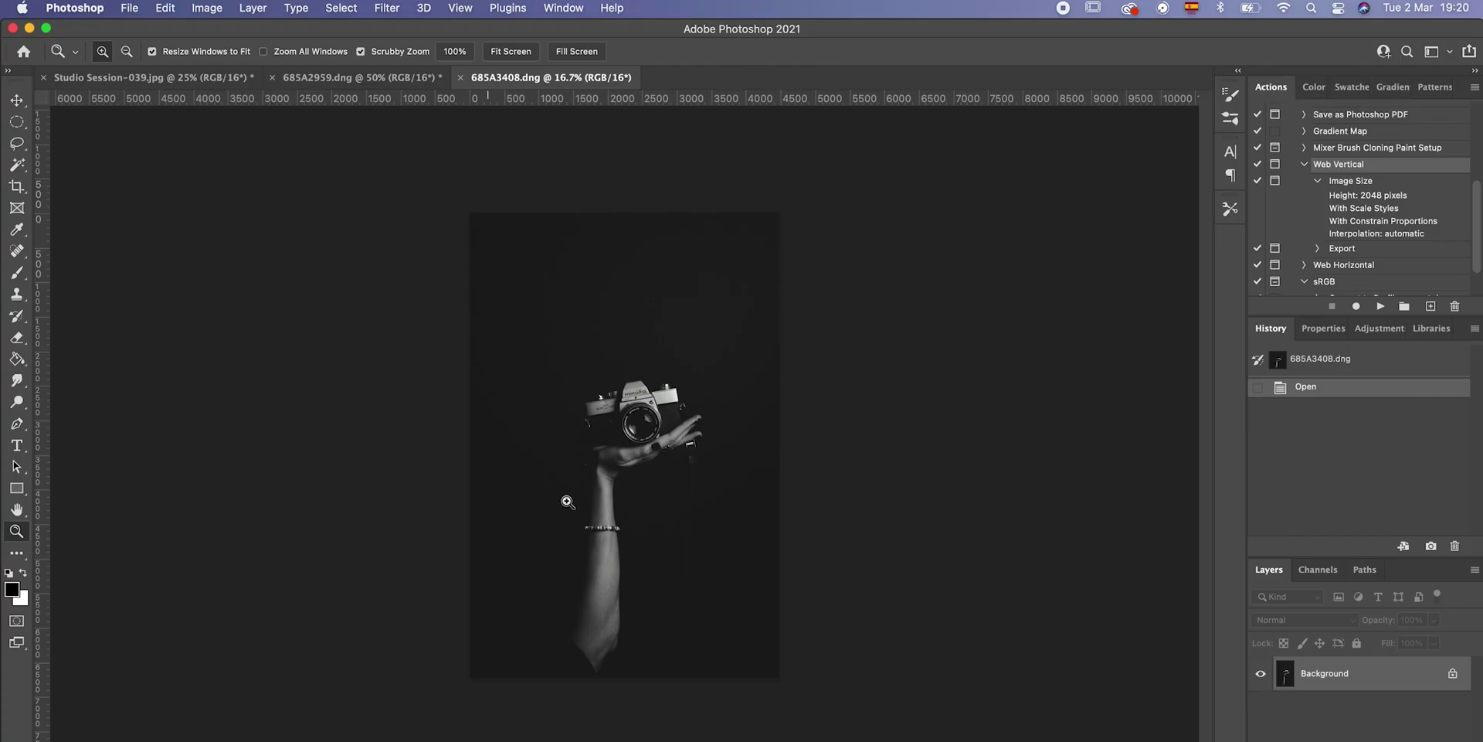
click(567, 502)
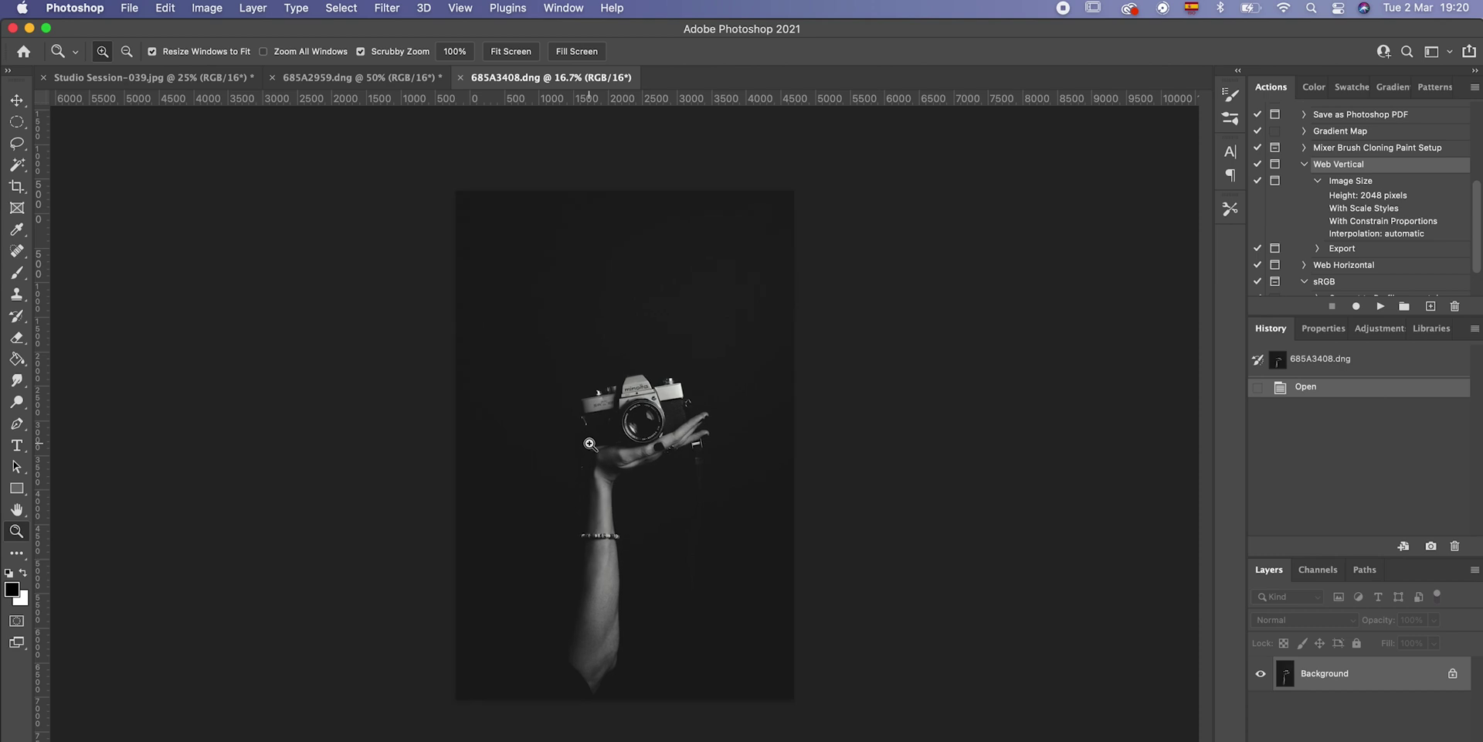
Duplicate the background layer of the camera photo and apply a 30-pixel Gaussian Blur to the copy.
key(super+j)
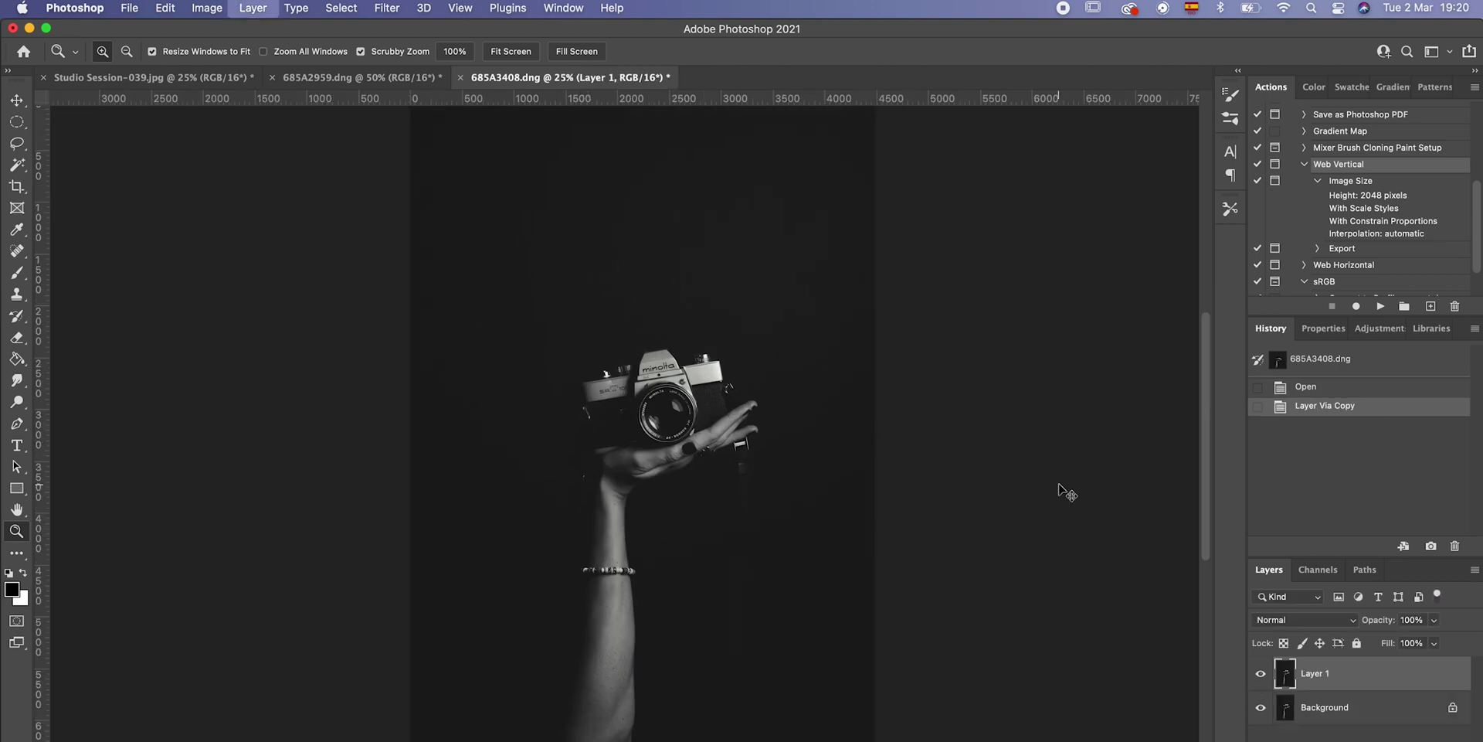
click(371, 6)
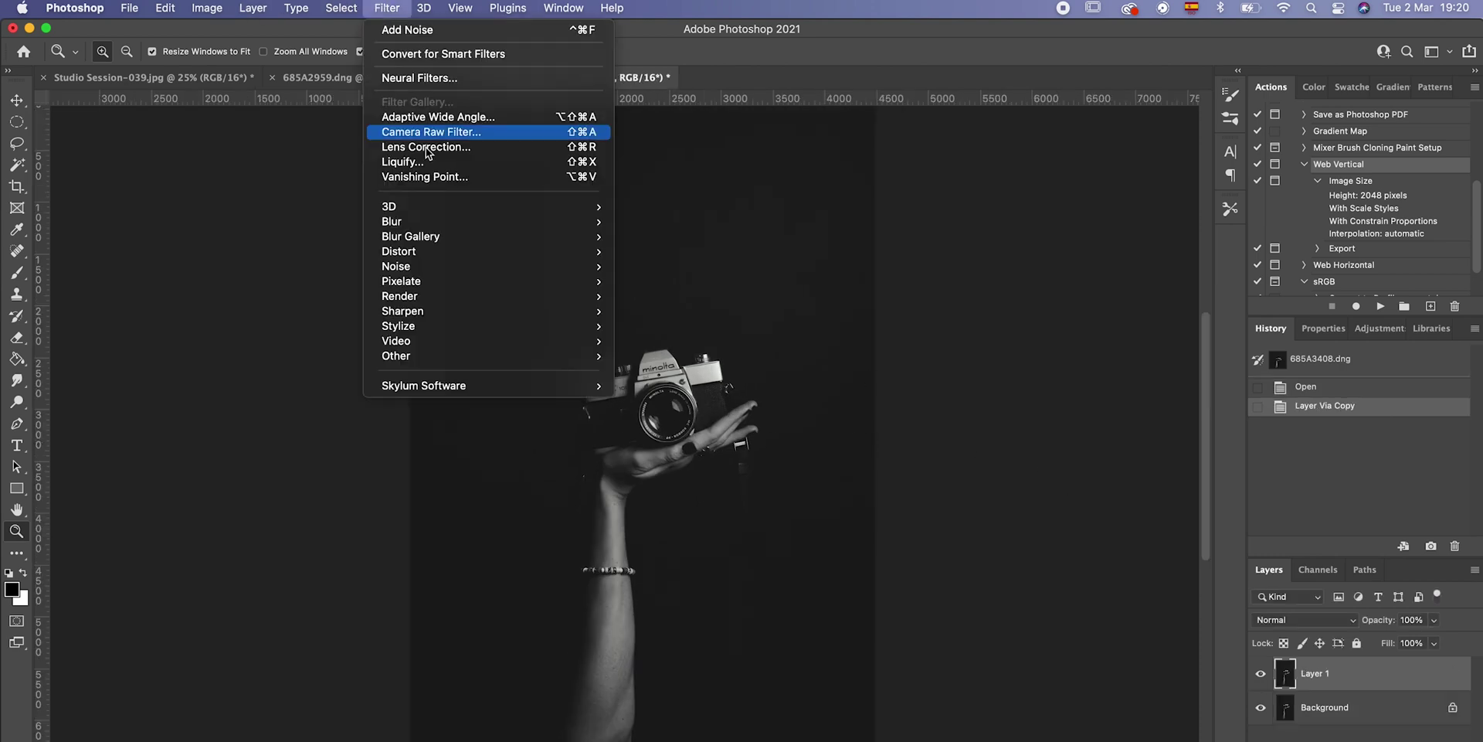
mouse_move(432, 222)
click(658, 281)
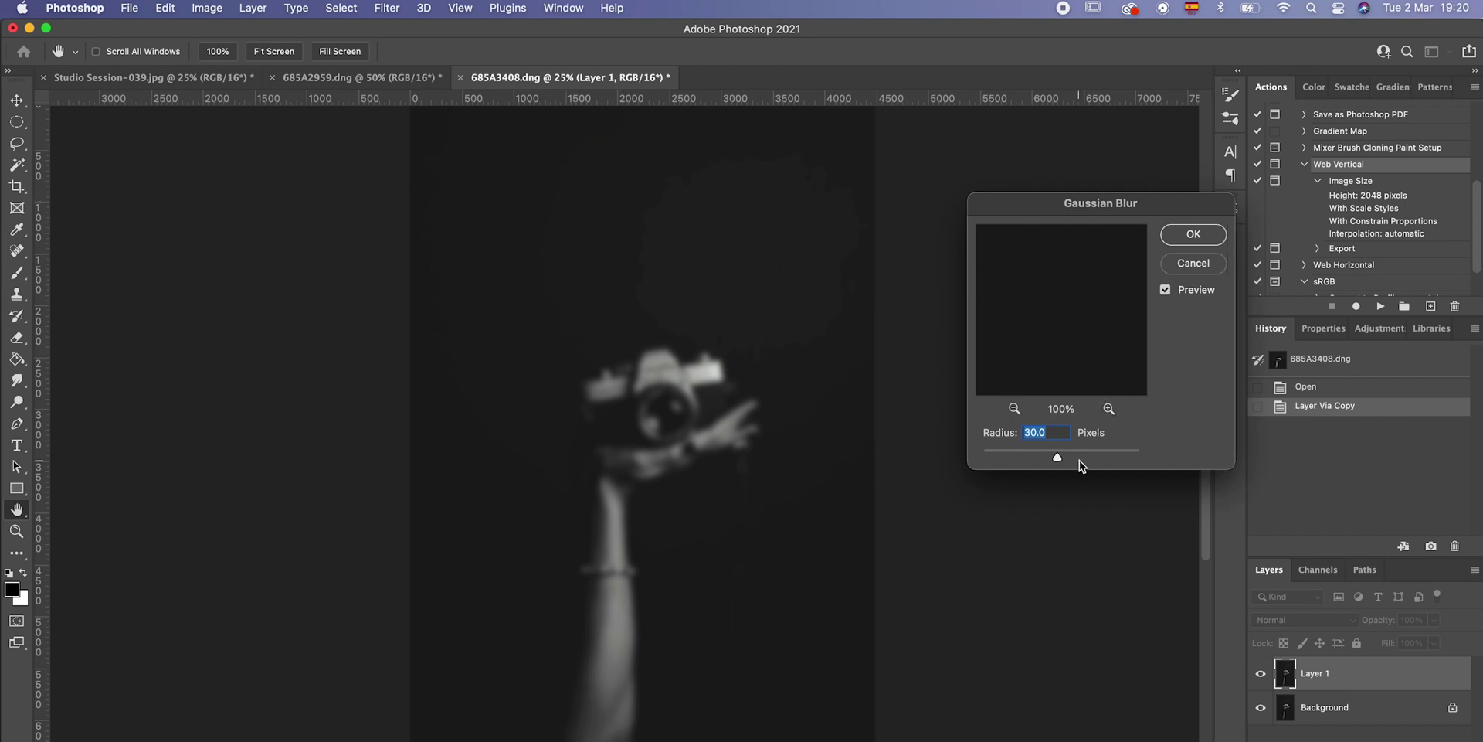
click(1199, 236)
Blend the blurred camera layer in Lighten mode at 71% opacity and merge the visible layers.
click(1306, 620)
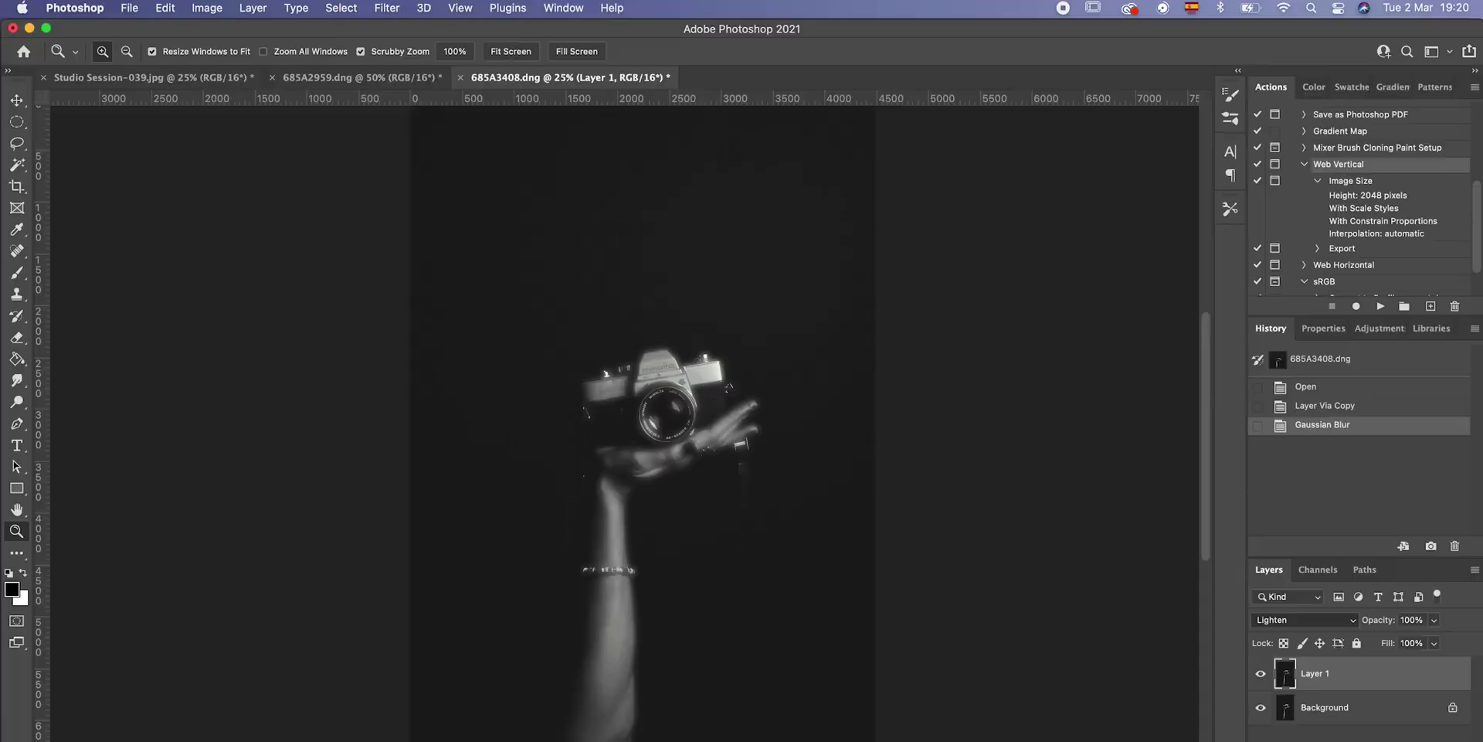
click(1271, 682)
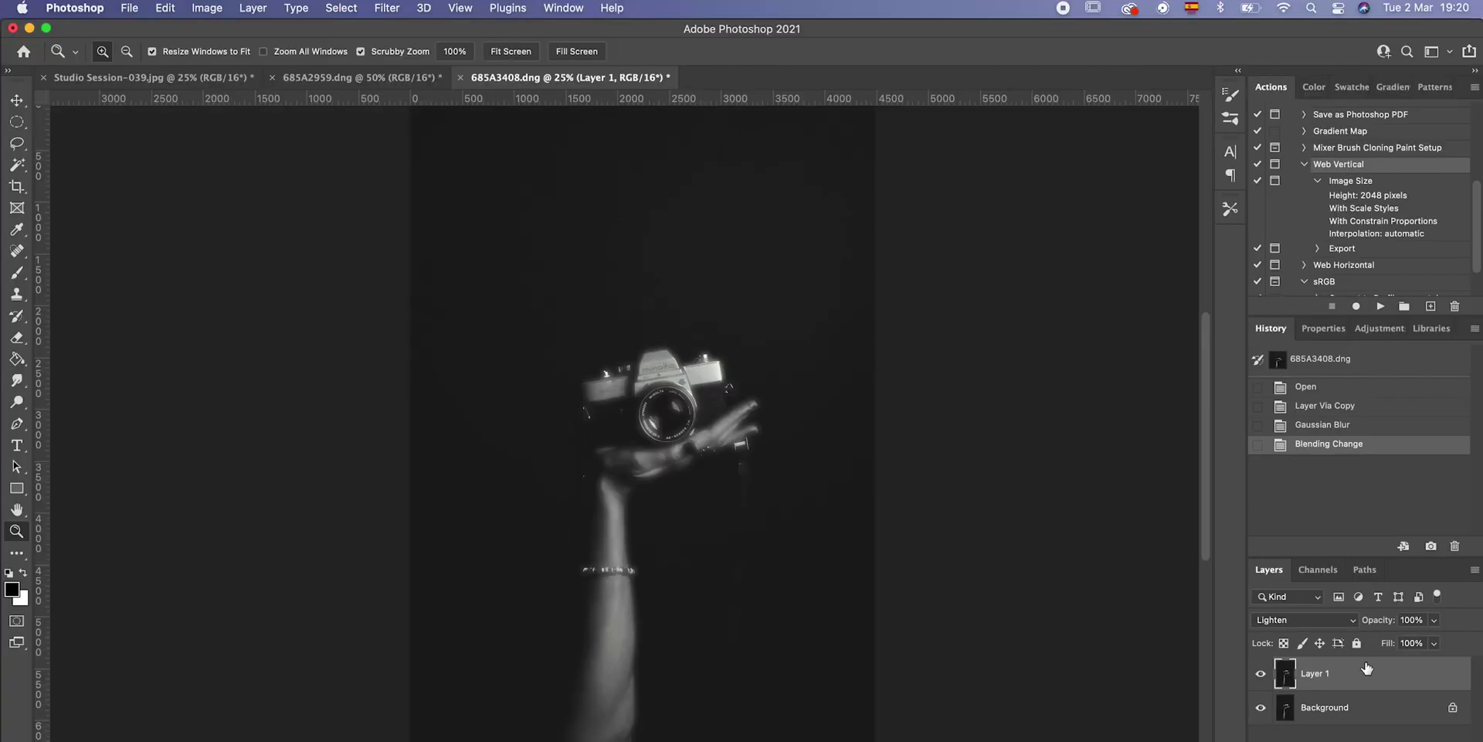
drag(1383, 620, 1364, 626)
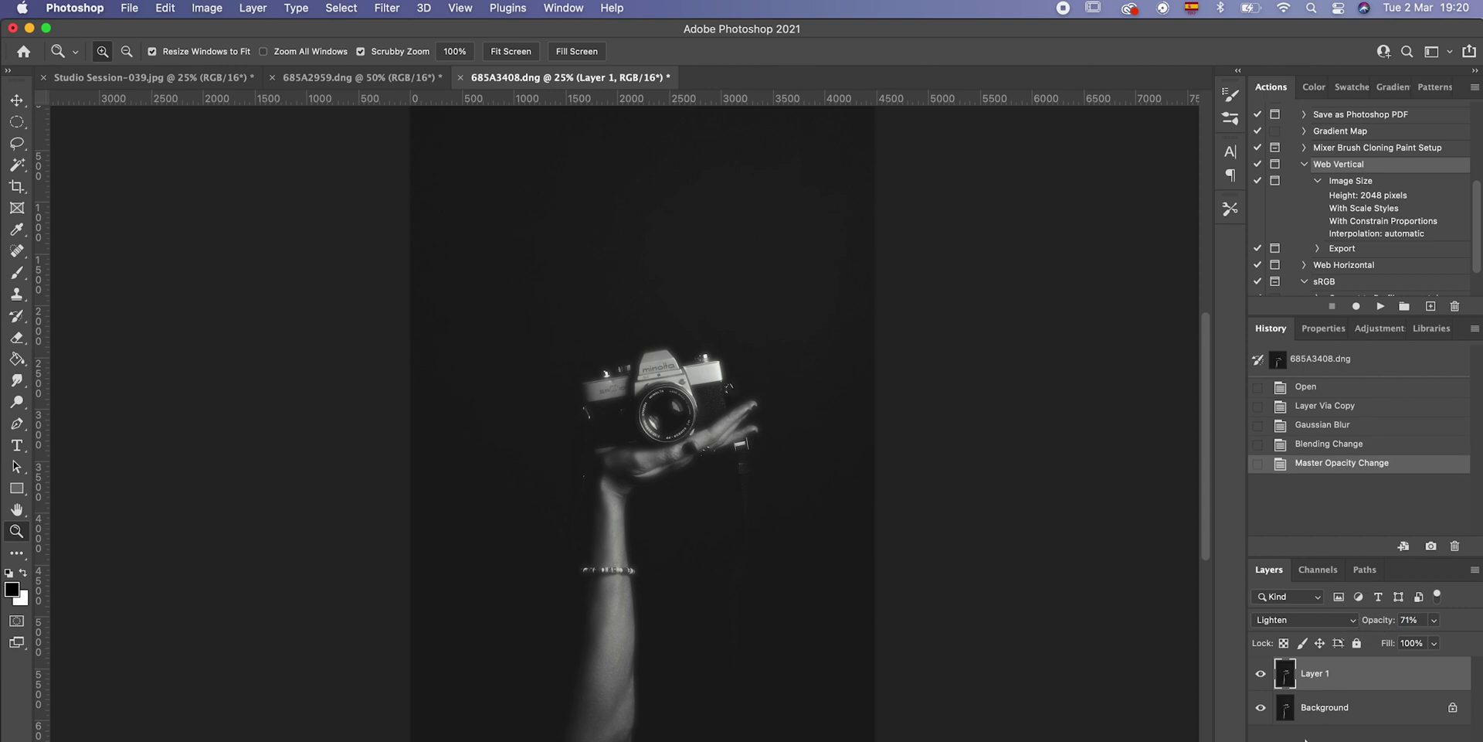
key(super+shift+e)
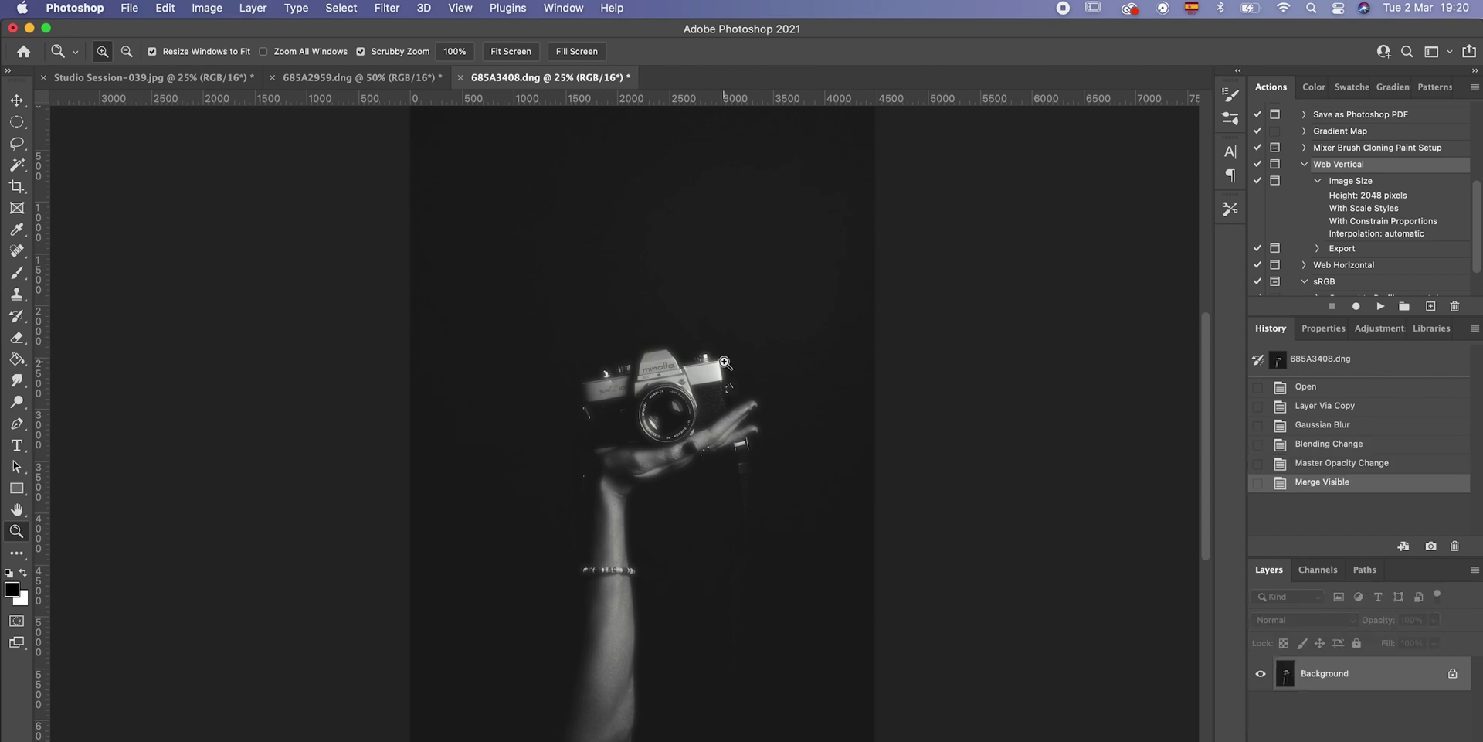
Darken the merged camera photo with Levels, setting the RGB black input level to 9.
alt+click(689, 387)
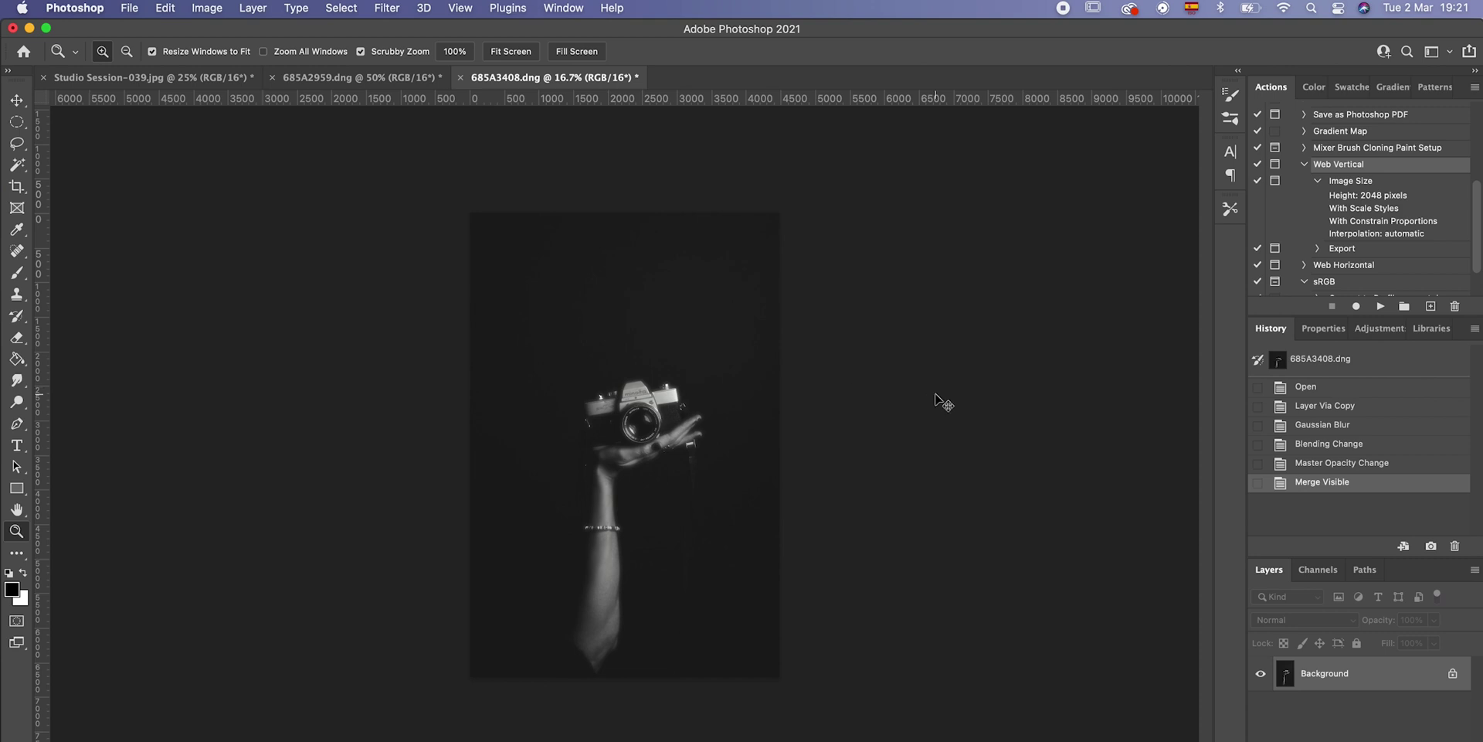
key(super+l)
drag(945, 349, 949, 350)
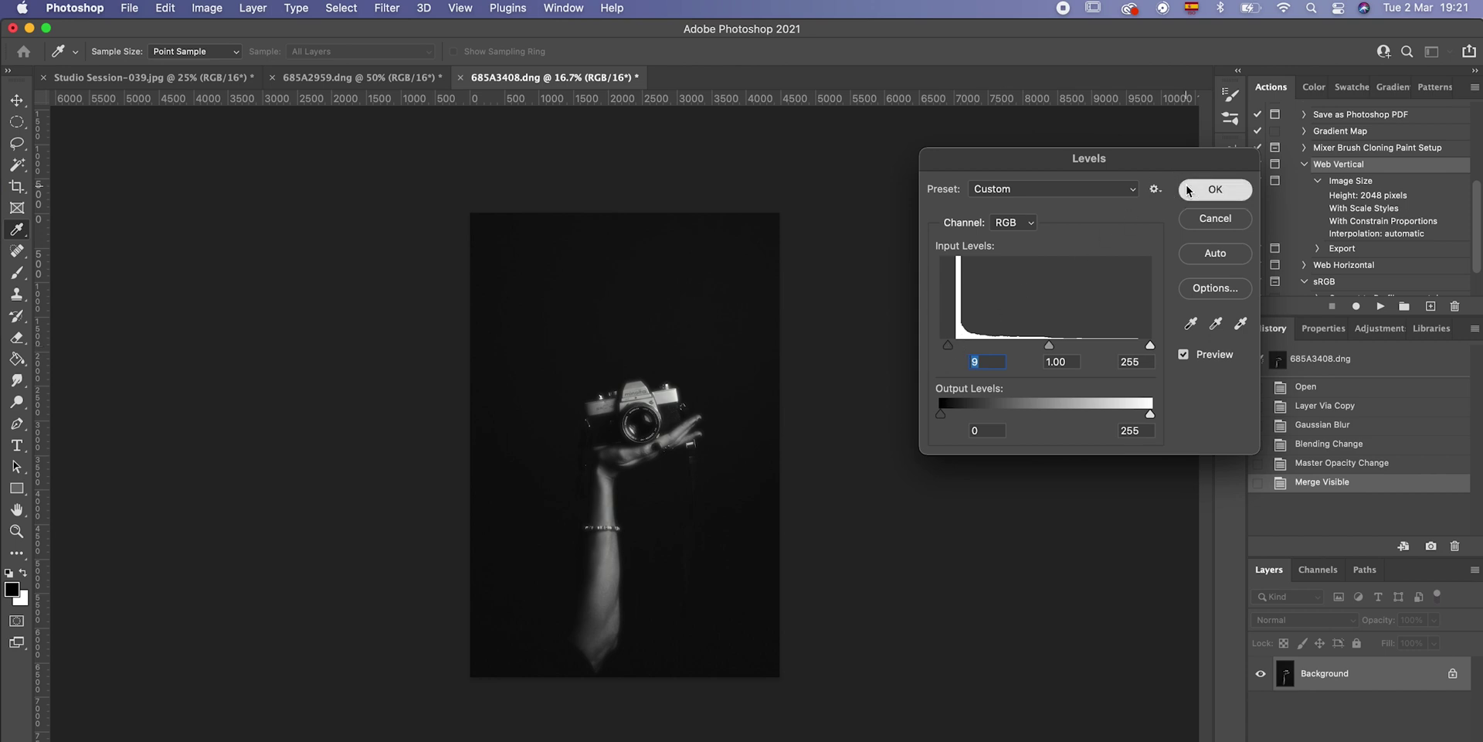
click(1216, 189)
click(605, 530)
scroll(604, 530, up, 2)
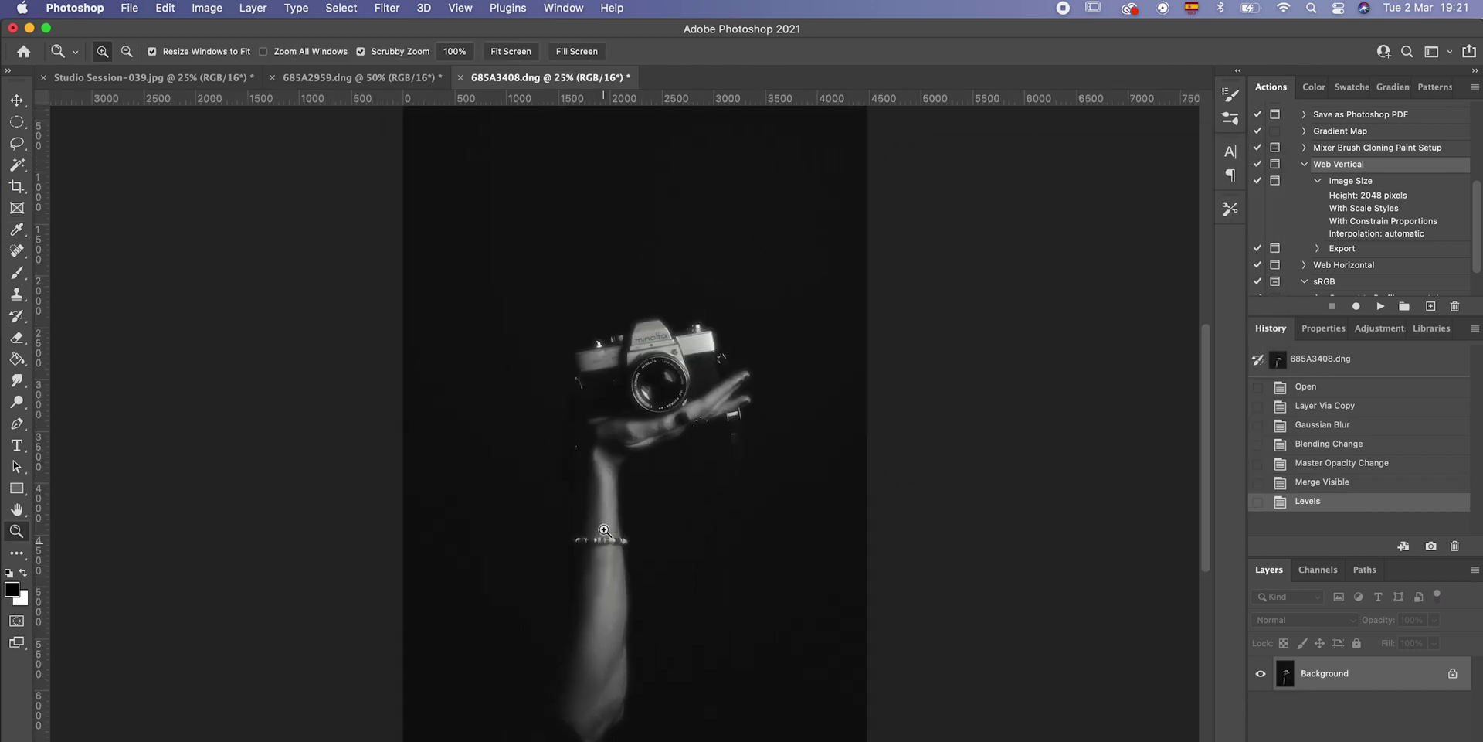
scroll(604, 529, down, 1)
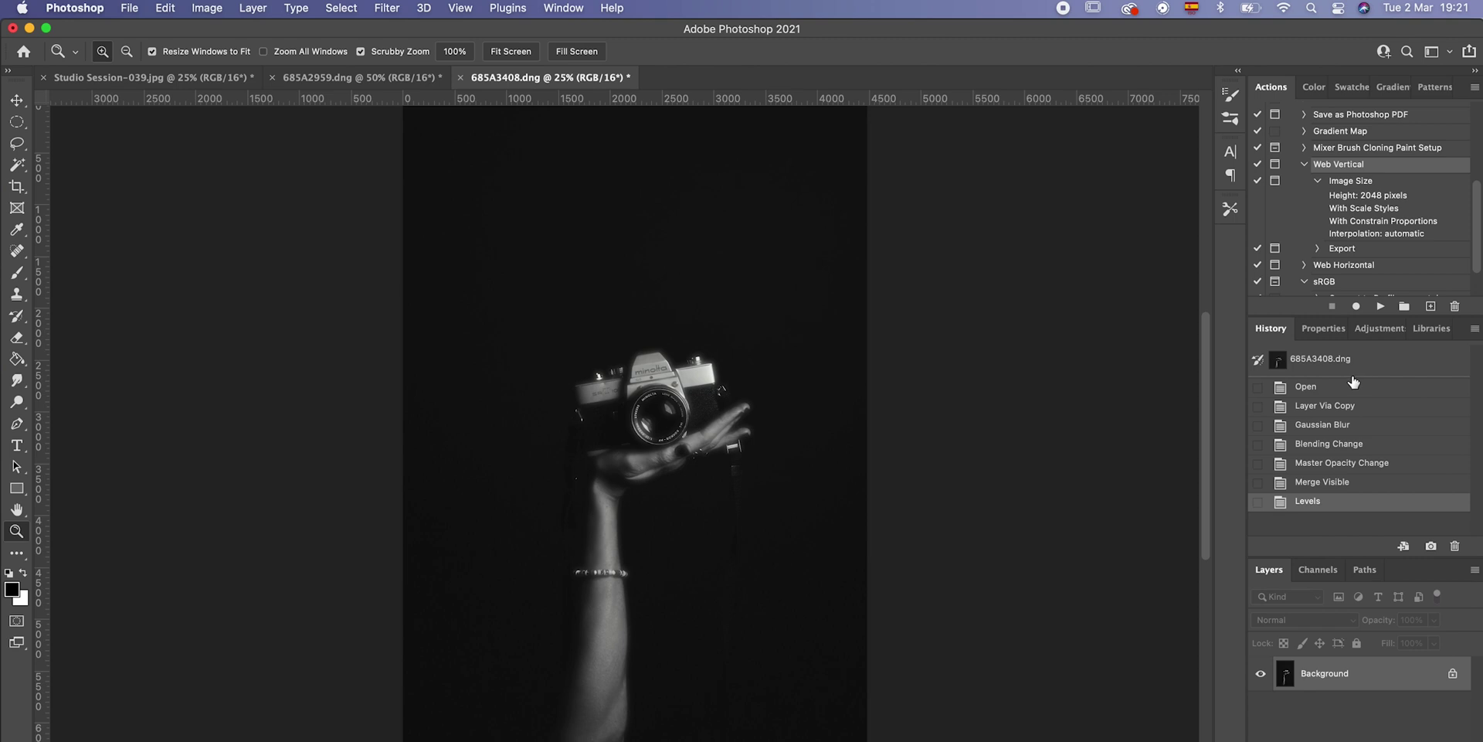
Add 5% monochromatic noise with uniform distribution to the camera photo and compare it with the original history state.
click(389, 8)
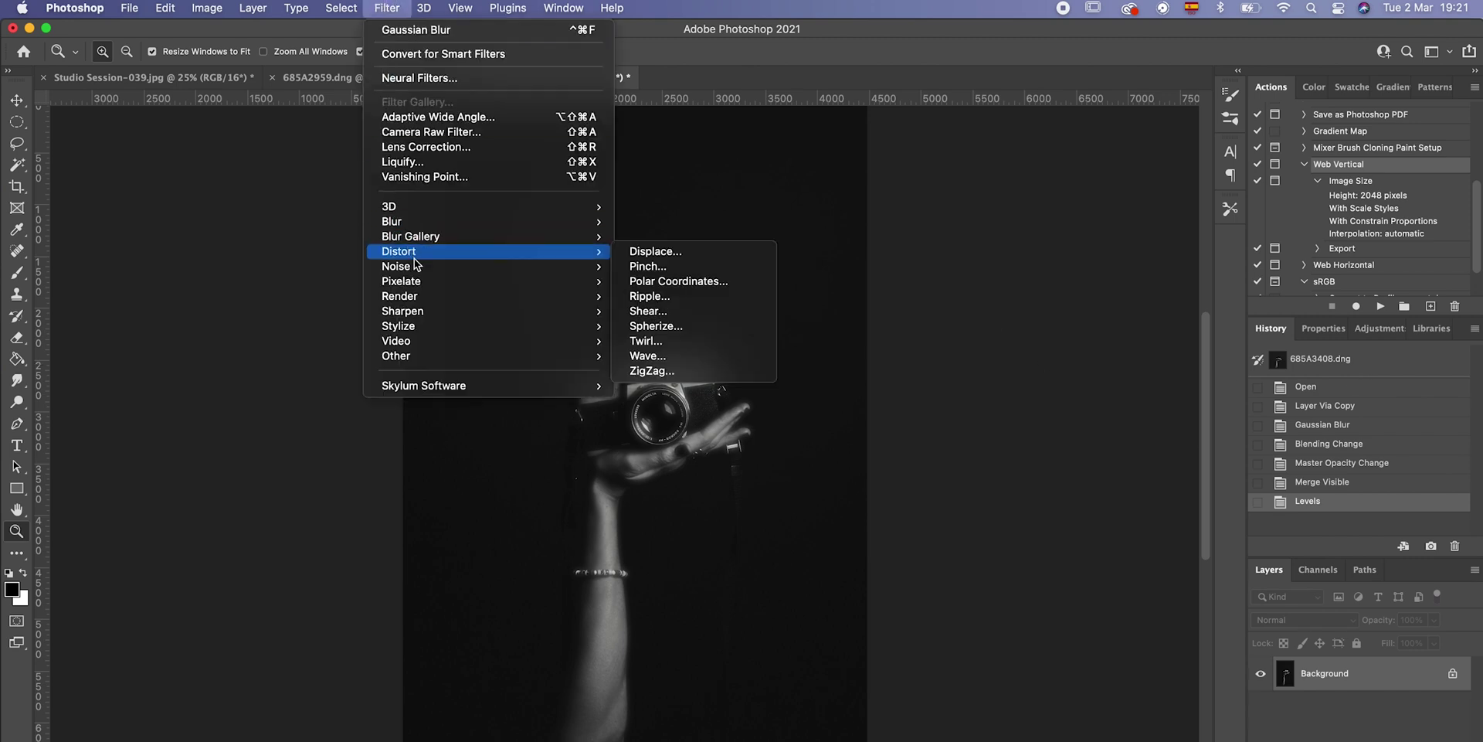
mouse_move(415, 265)
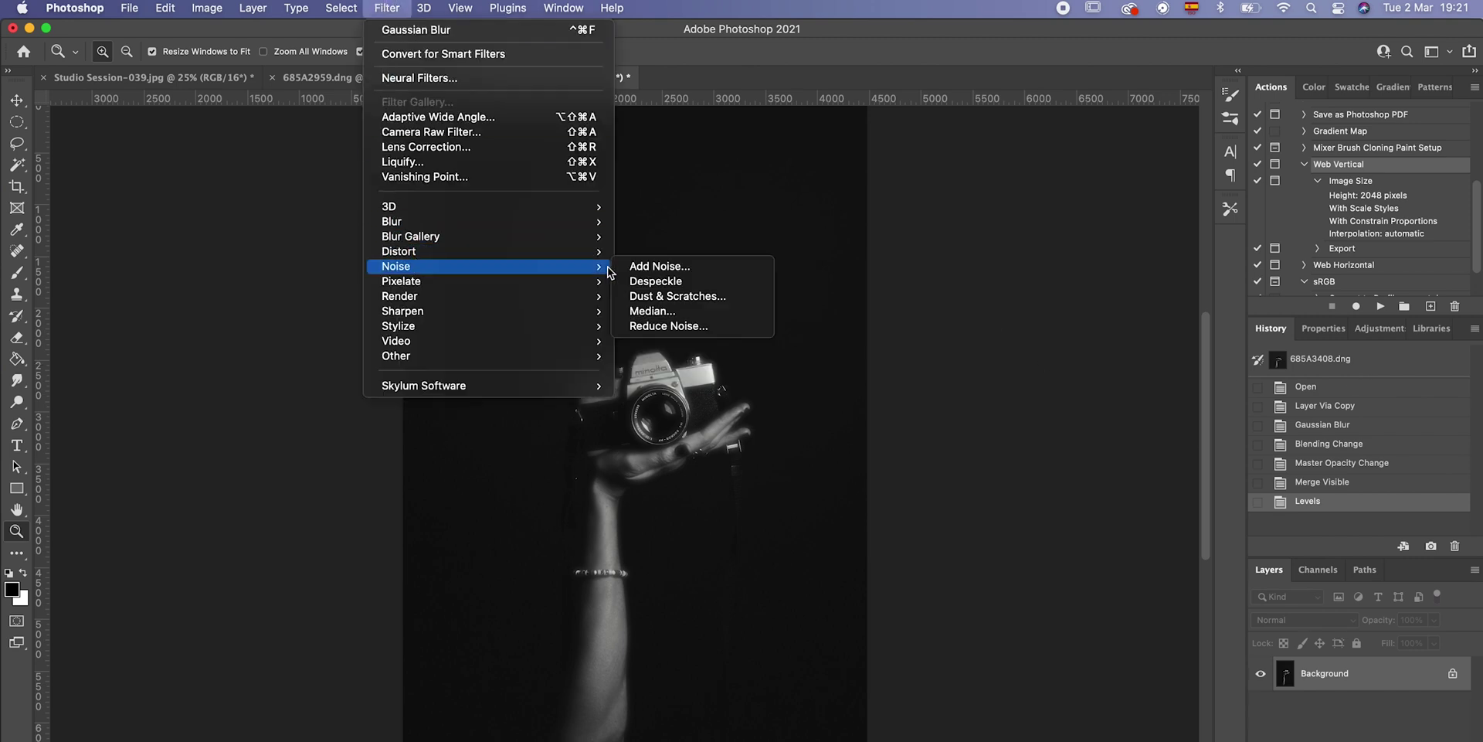
click(655, 271)
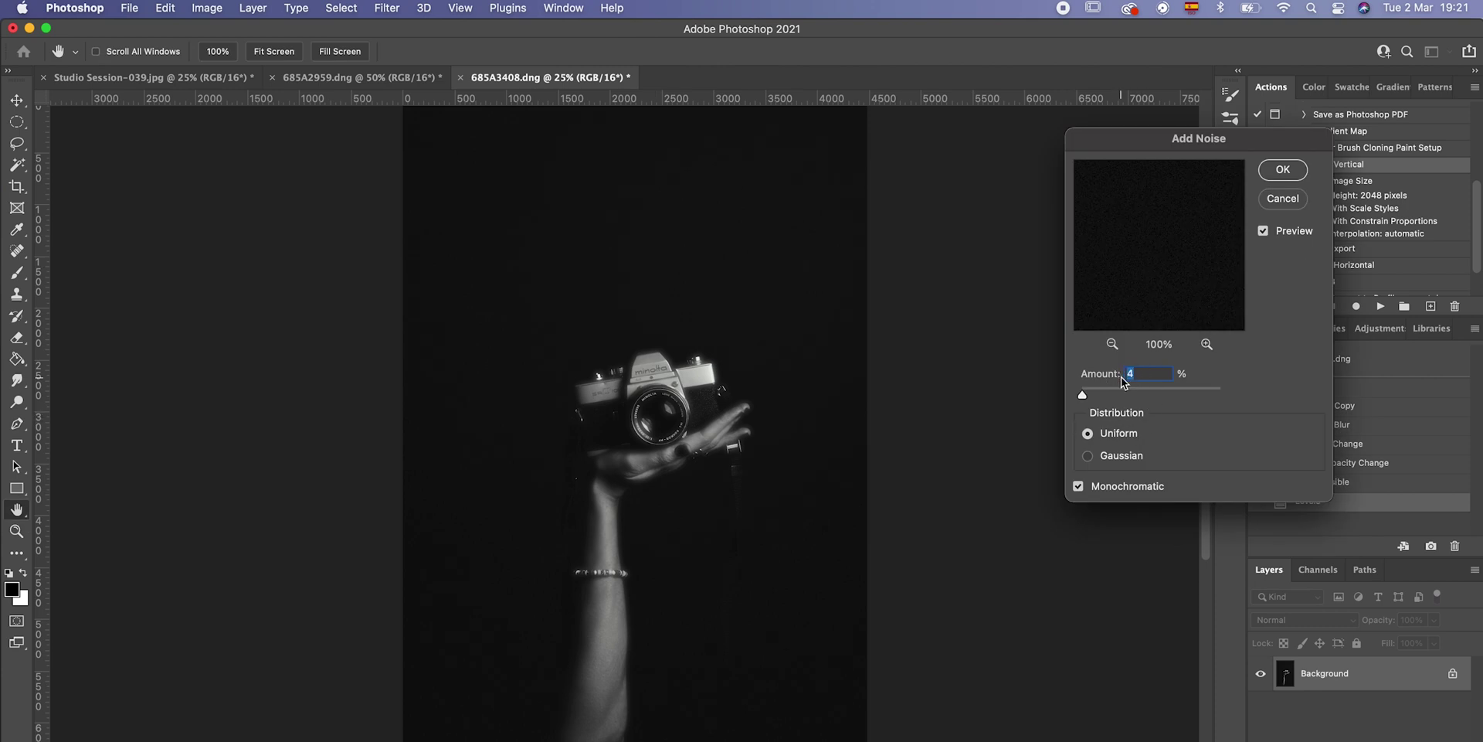
text(5)
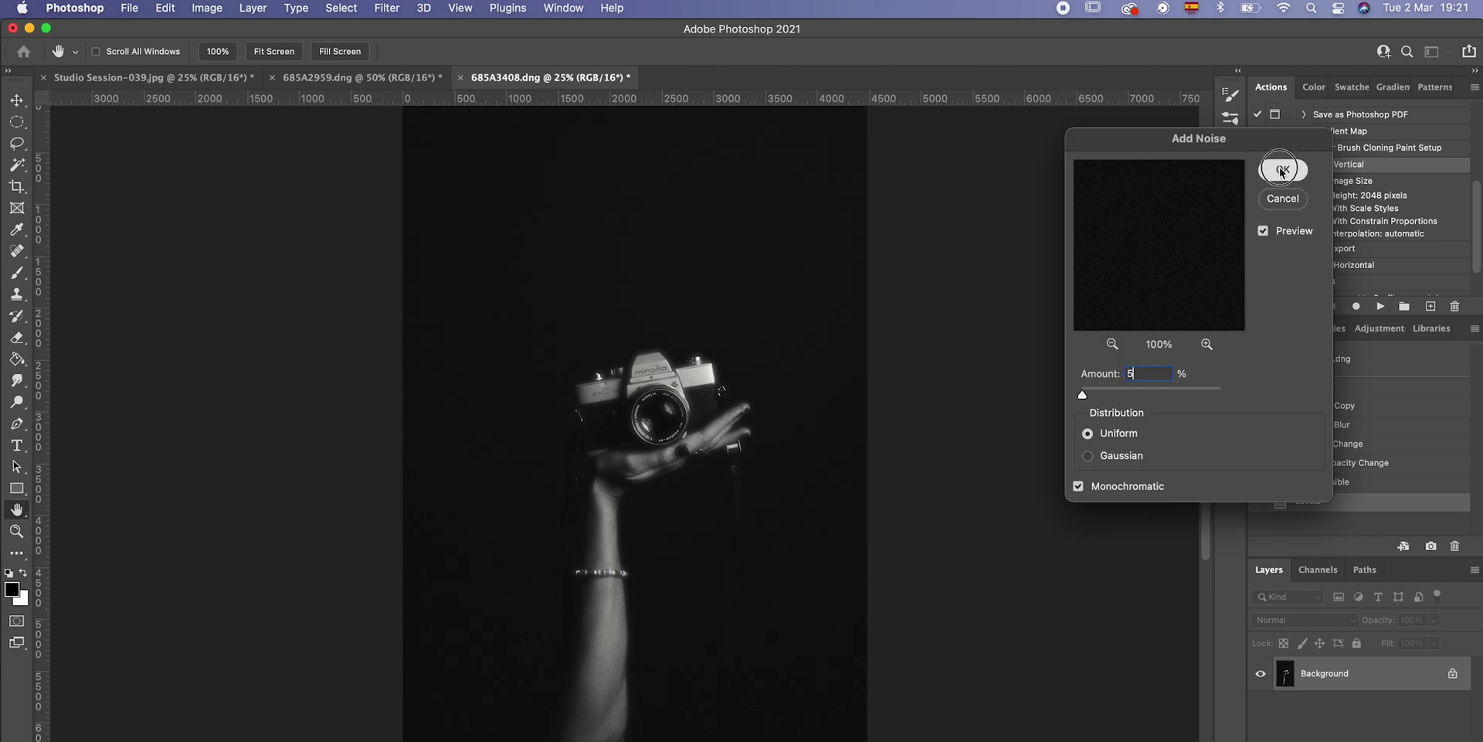
click(1279, 173)
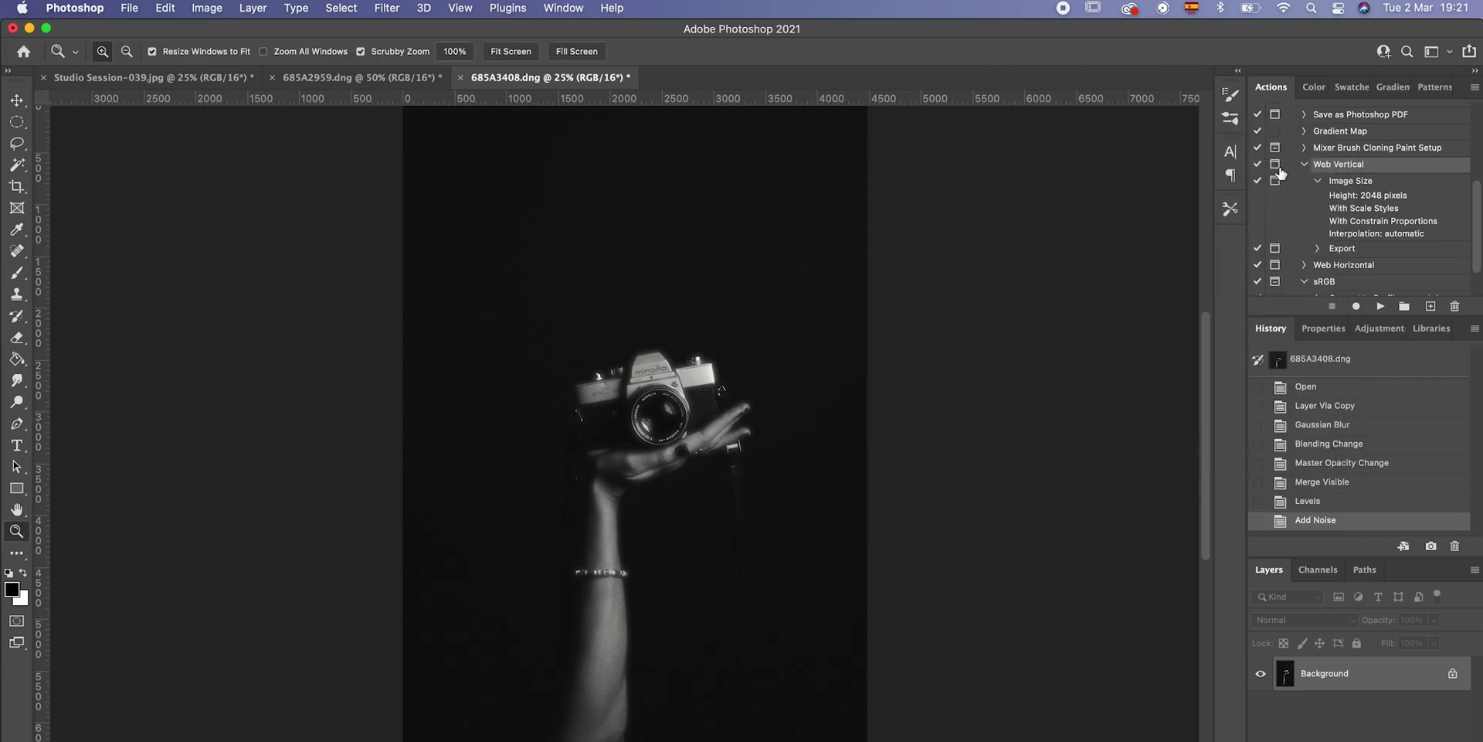
click(1339, 364)
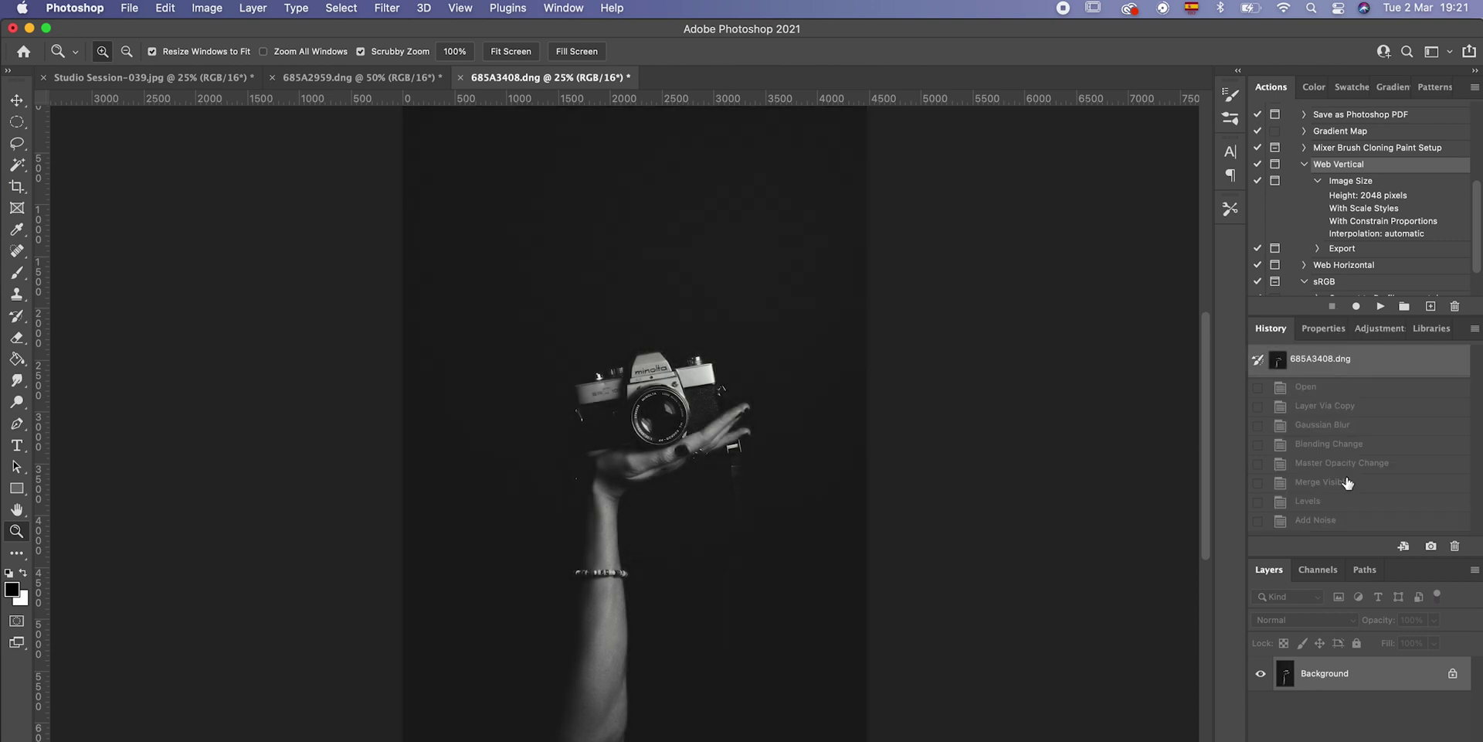
click(1322, 520)
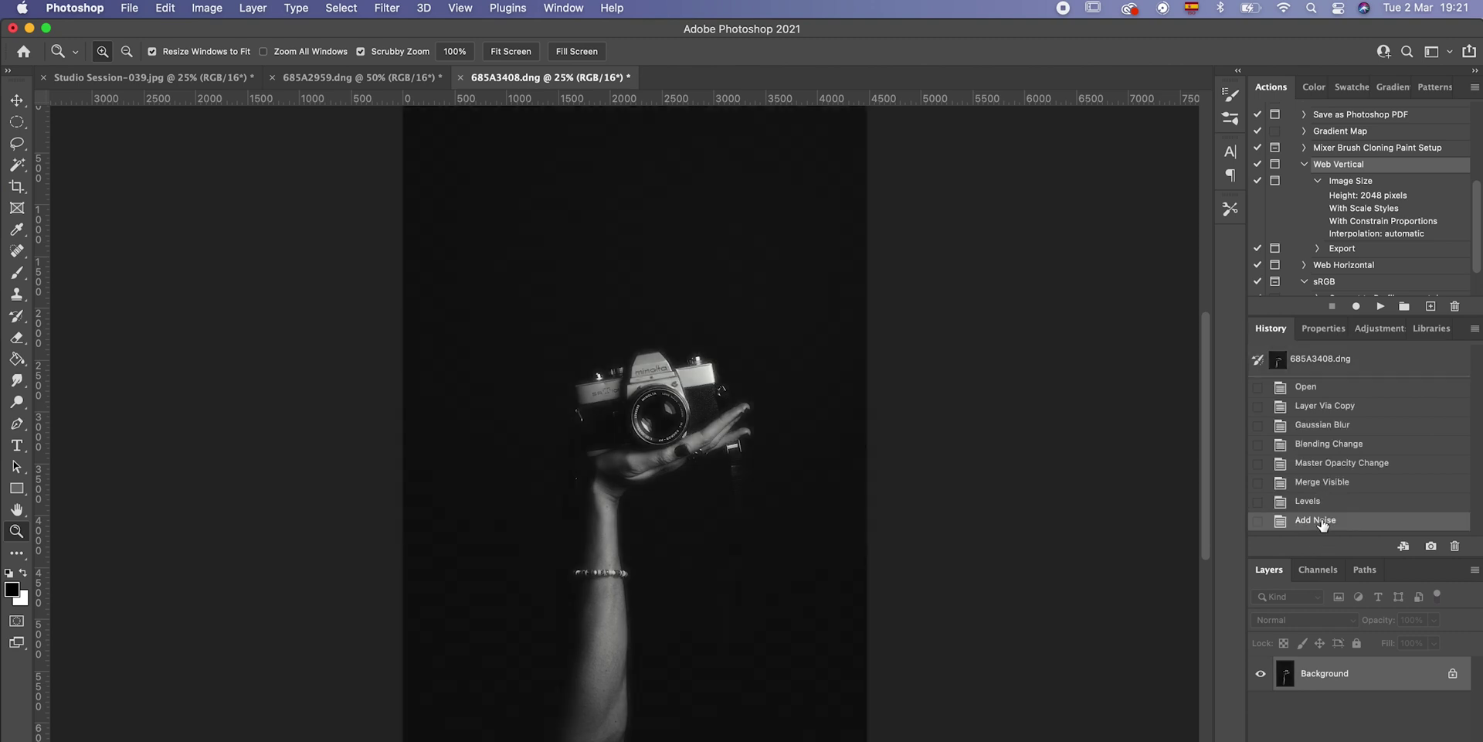
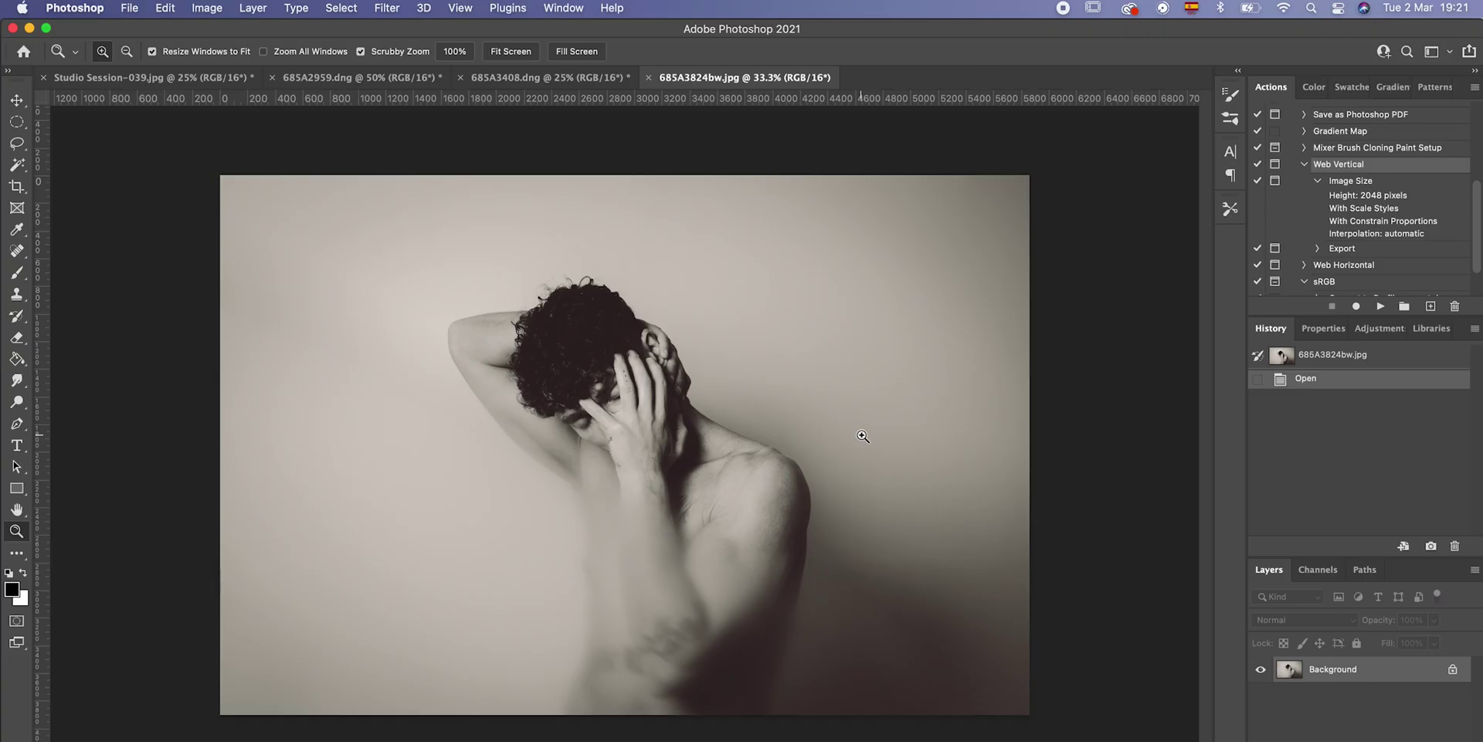
Duplicate the background layer of 685A3824bw.jpg and apply a 30-pixel Gaussian Blur to the copy.
key(cmd+j)
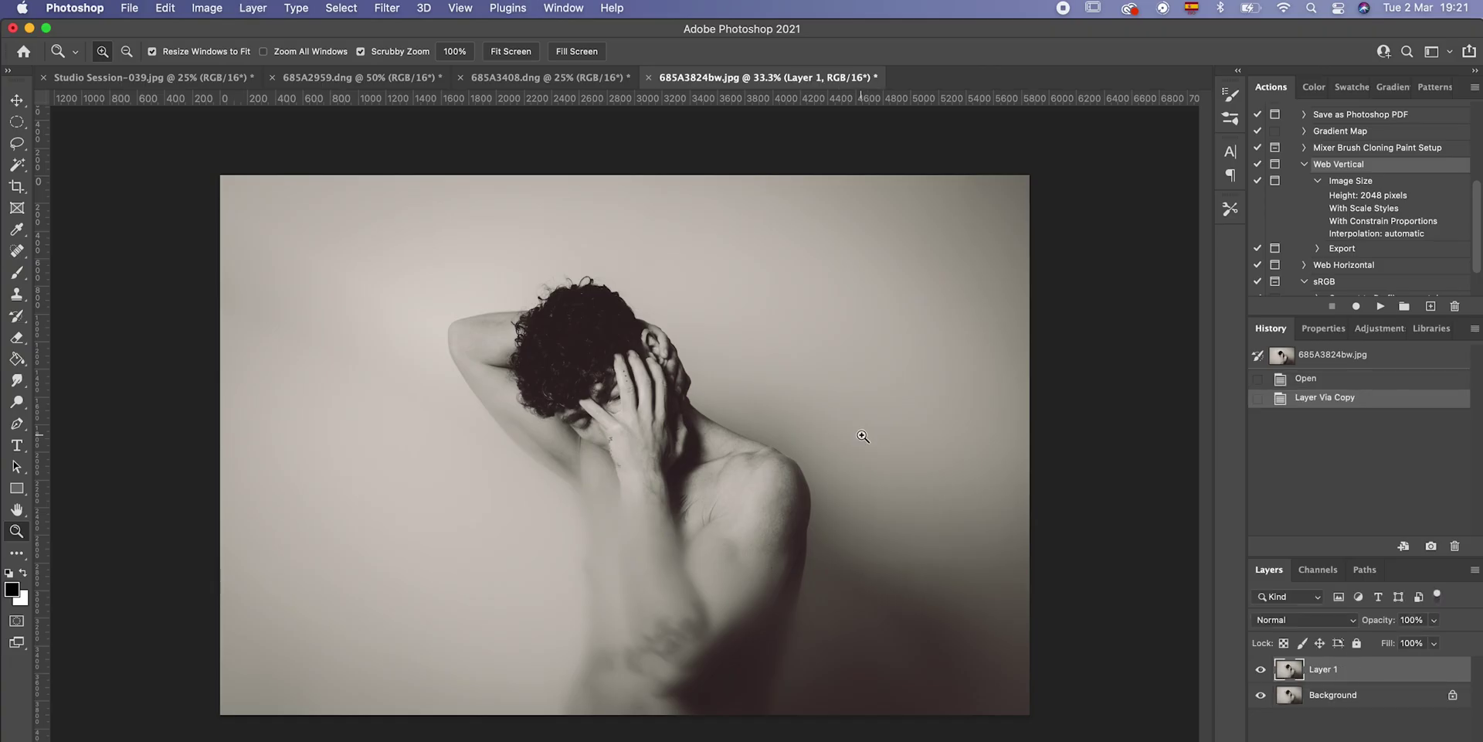
click(380, 6)
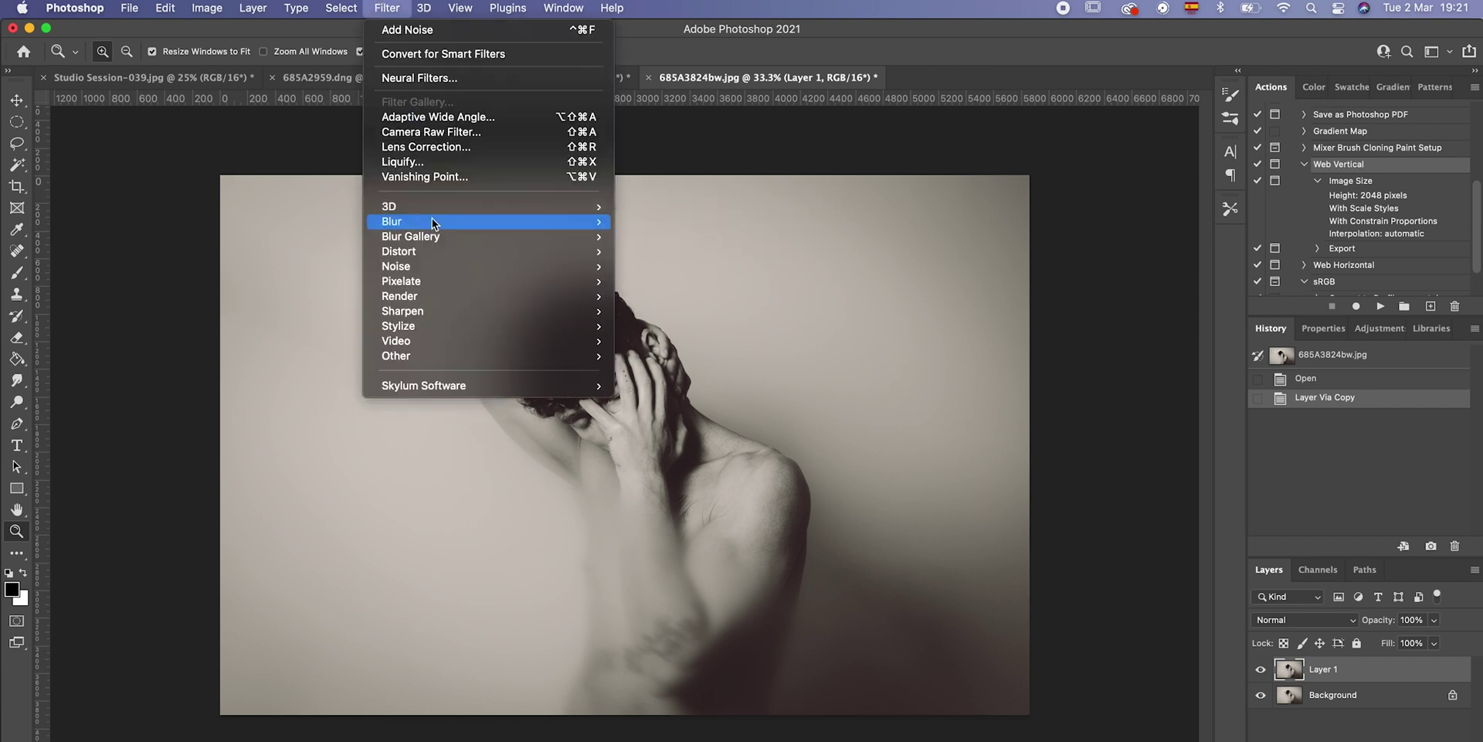
mouse_move(436, 224)
click(660, 283)
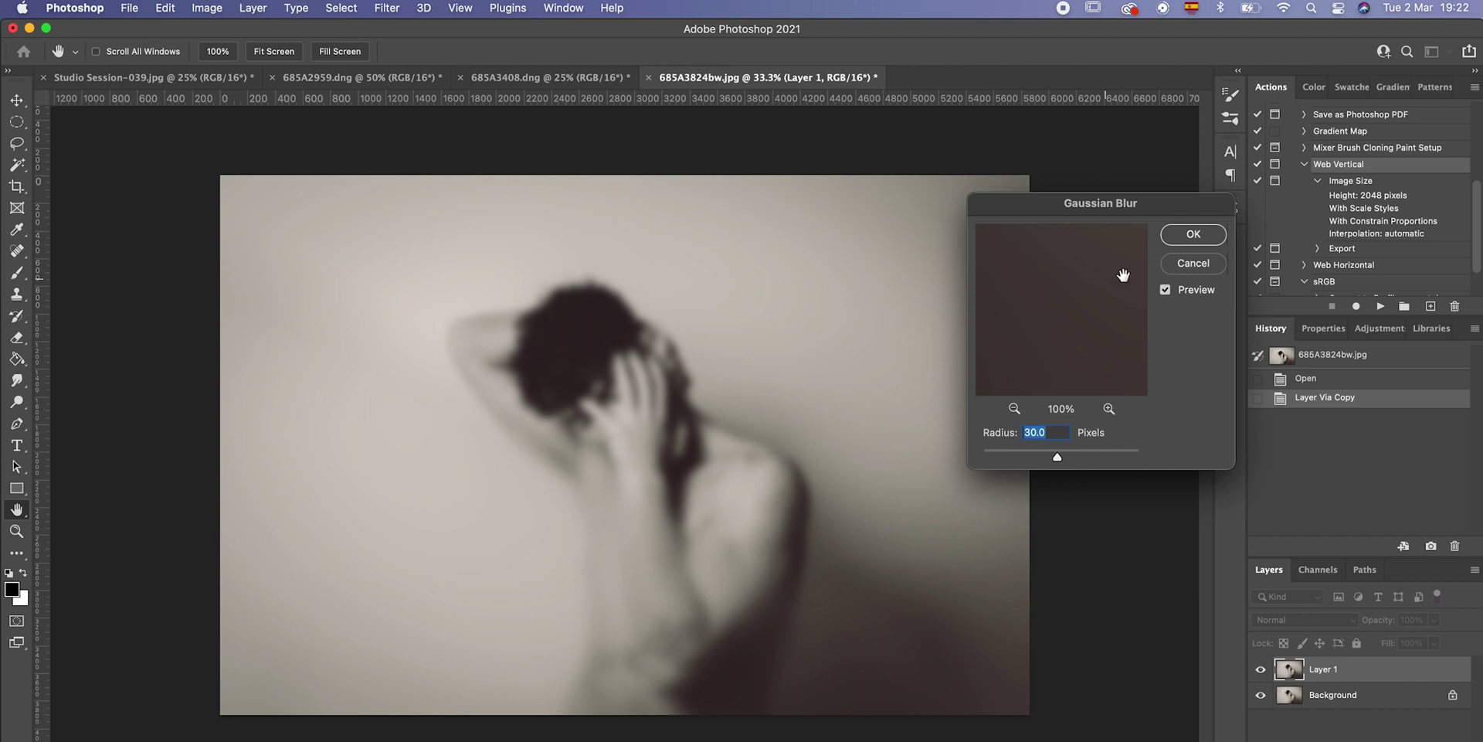
click(1194, 236)
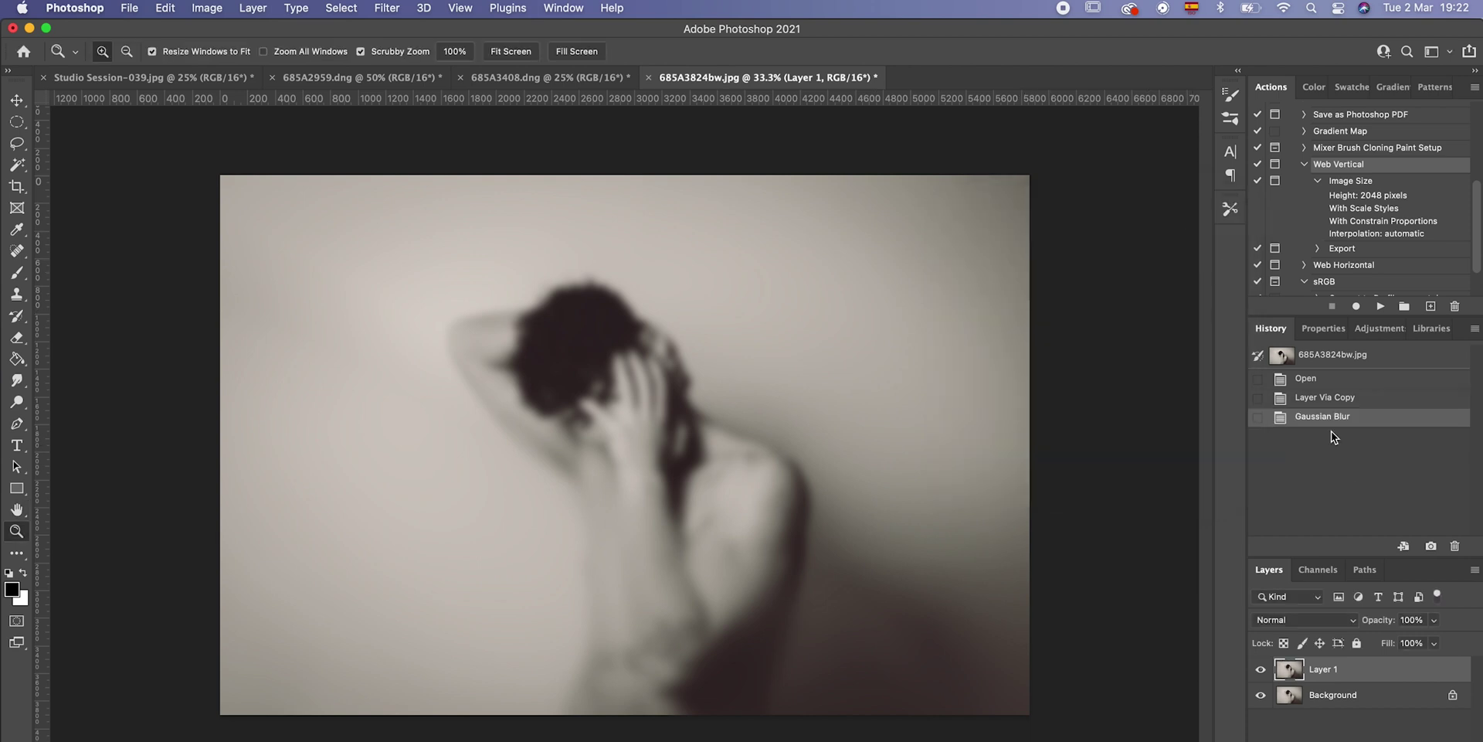
Try the blurred layer in Screen blend mode at 50% opacity.
click(1337, 619)
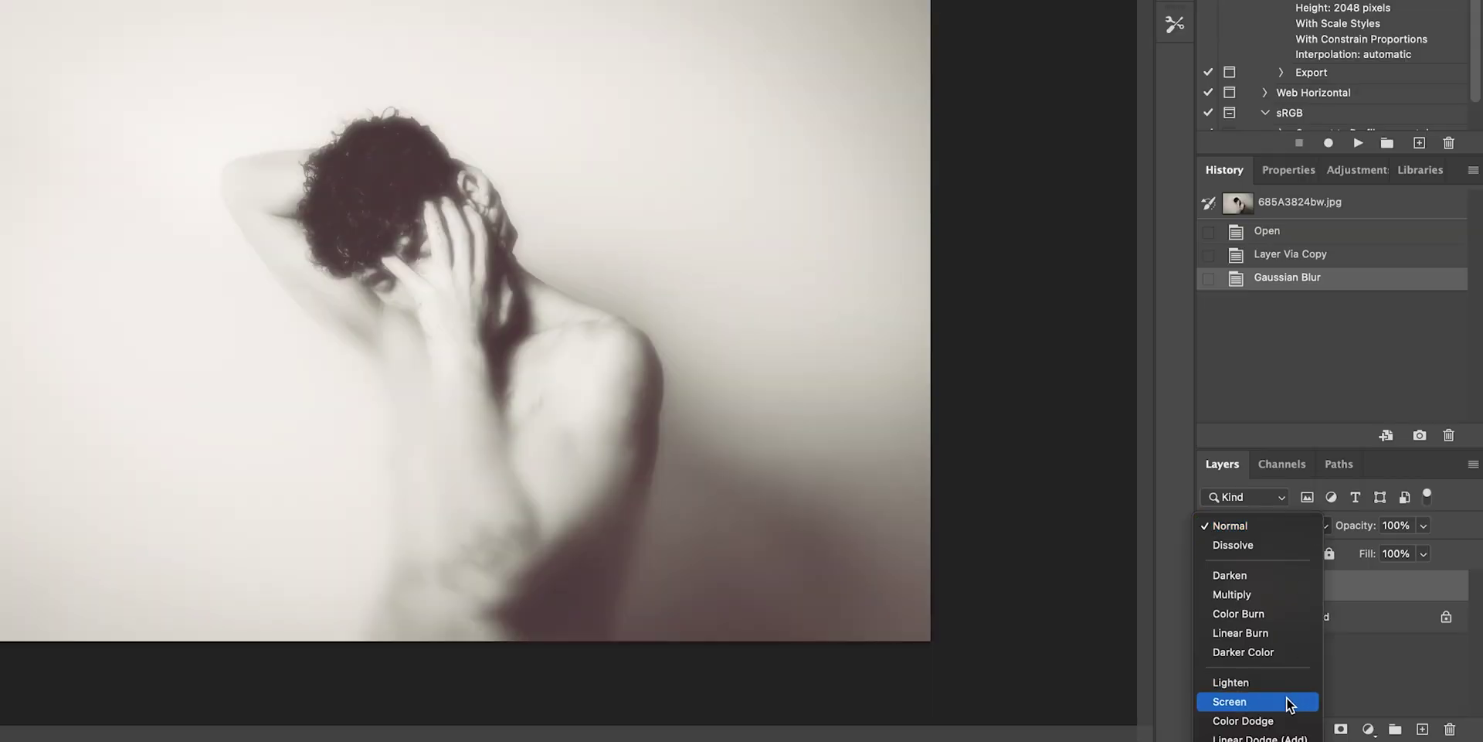
click(1288, 704)
drag(1356, 532, 1314, 531)
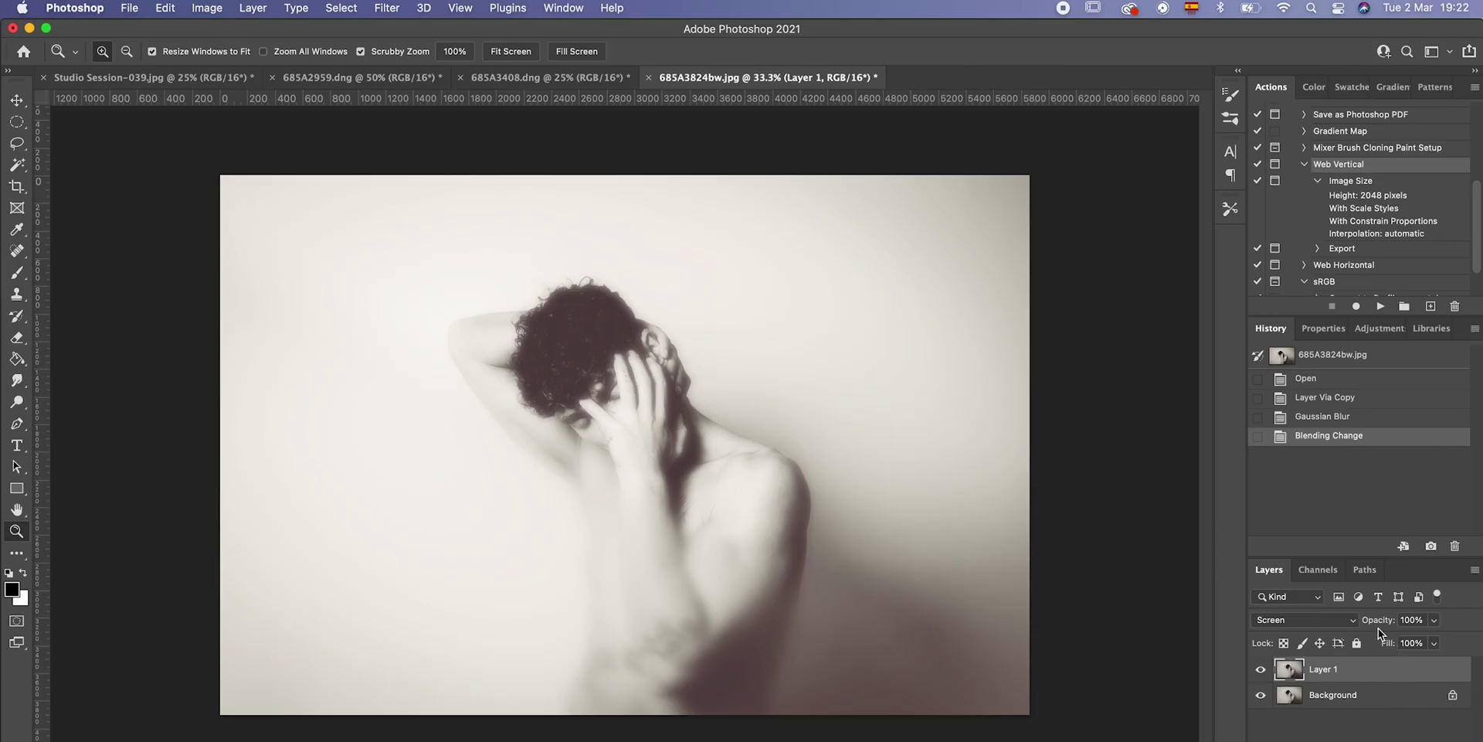
drag(1345, 624, 1335, 618)
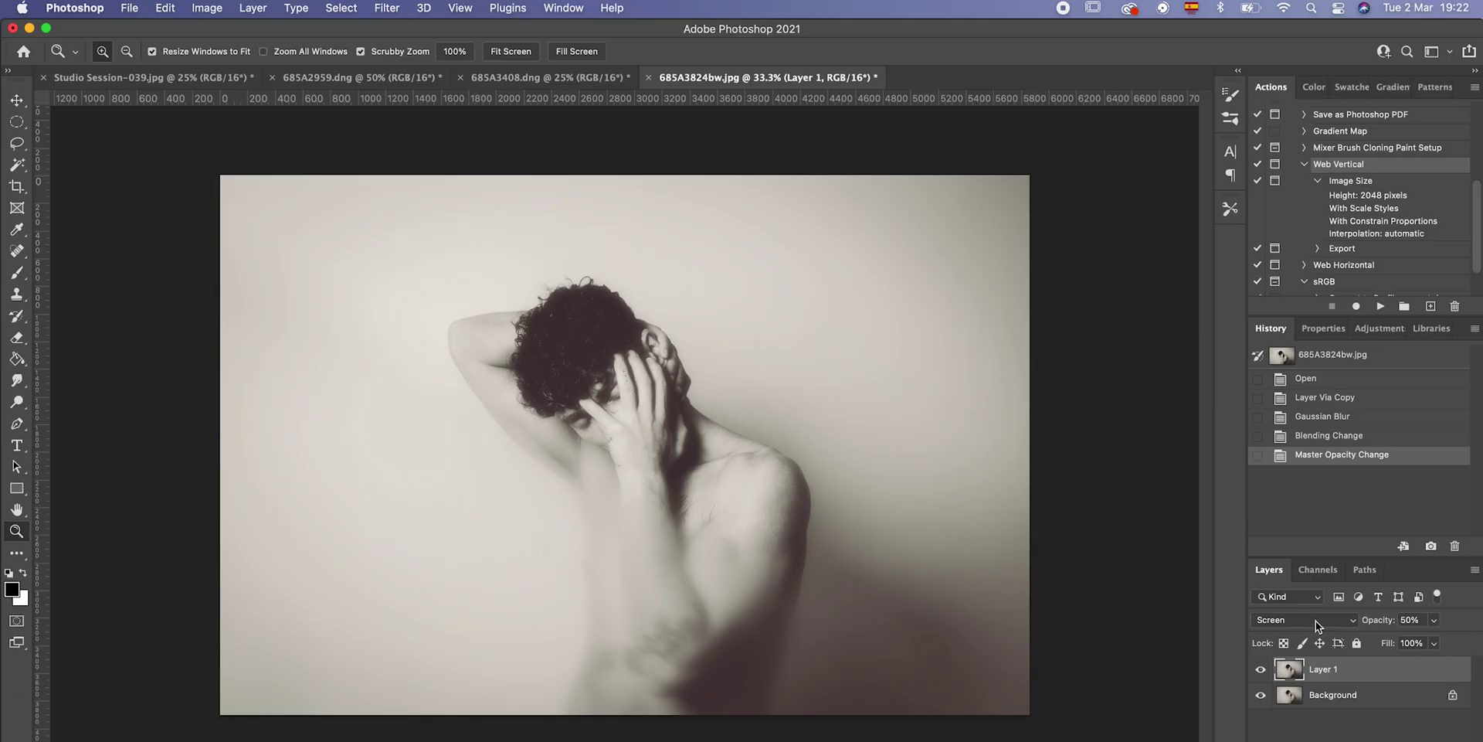
Switch the blurred layer's blend mode to Lighten and raise its opacity.
click(1335, 619)
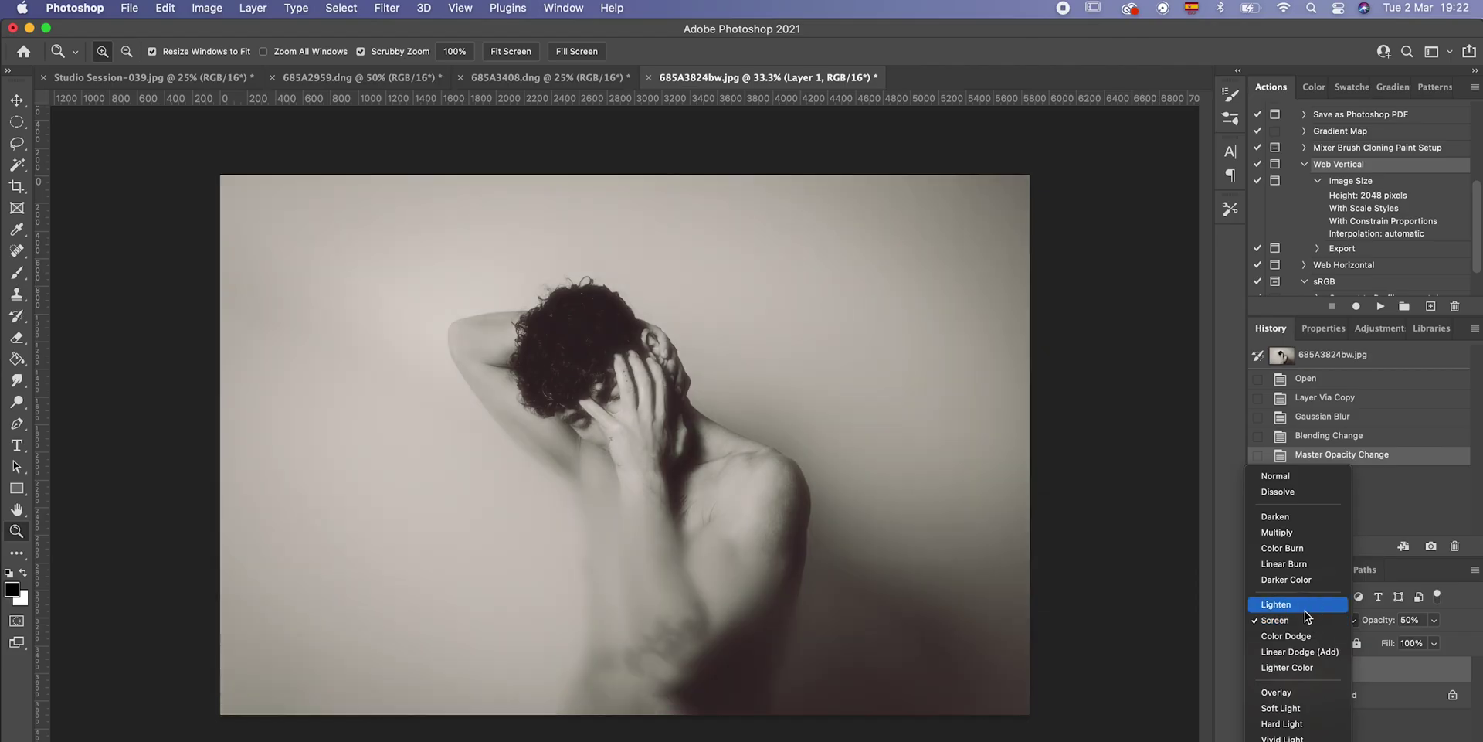
click(1304, 604)
drag(1376, 620, 1383, 621)
Compare the portrait with the blurred layer hidden and shown.
click(1262, 669)
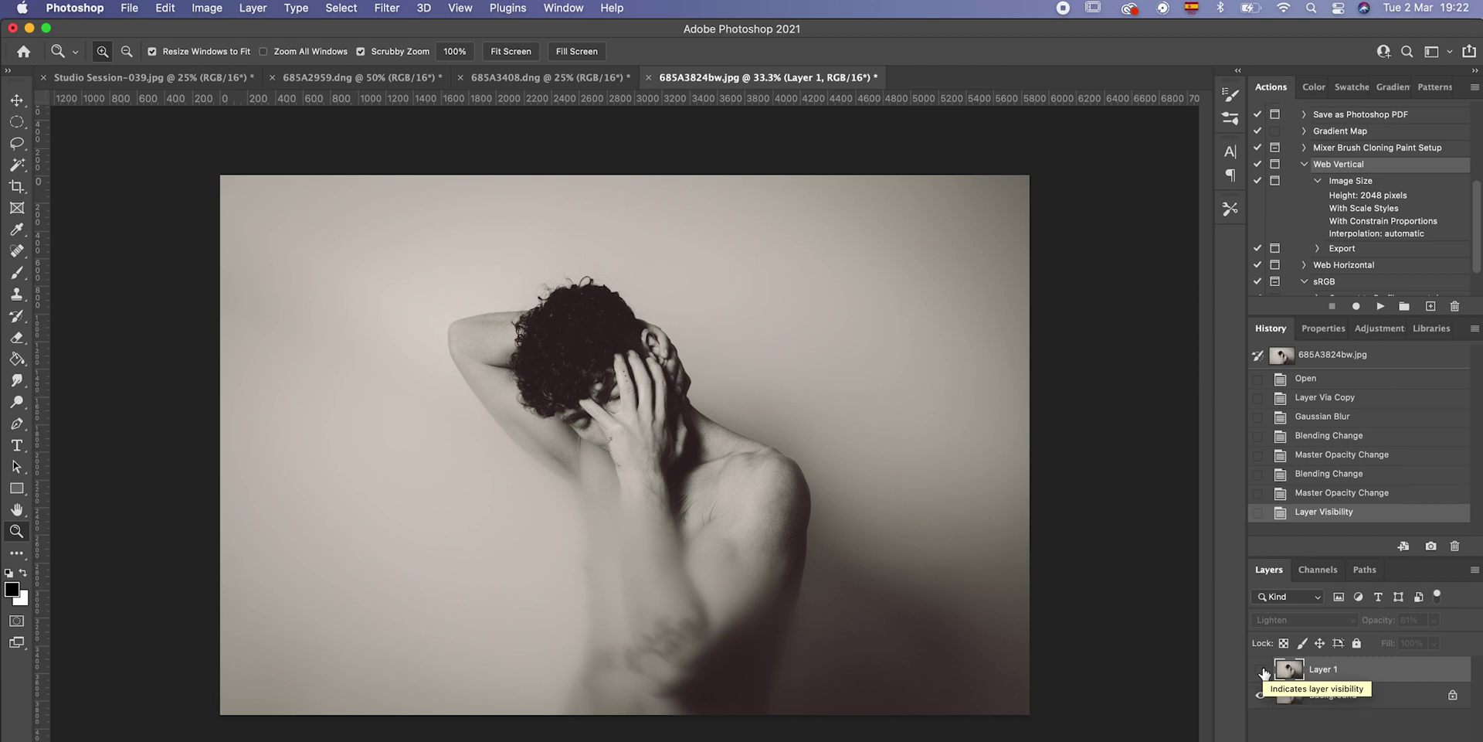
click(1261, 669)
click(1261, 669)
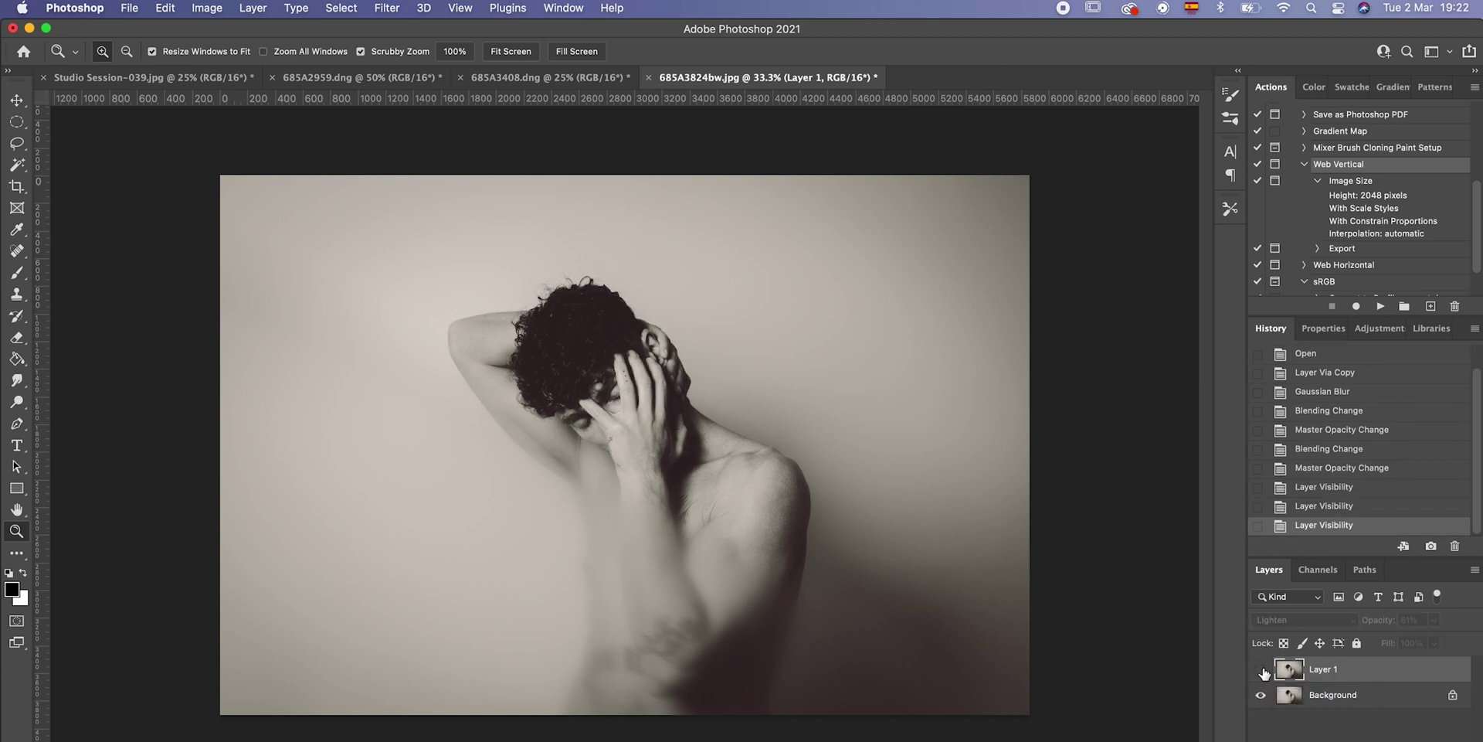
click(1261, 669)
Merge the visible layers and set the RGB black input level to 9 with Levels.
key(super+shift+e)
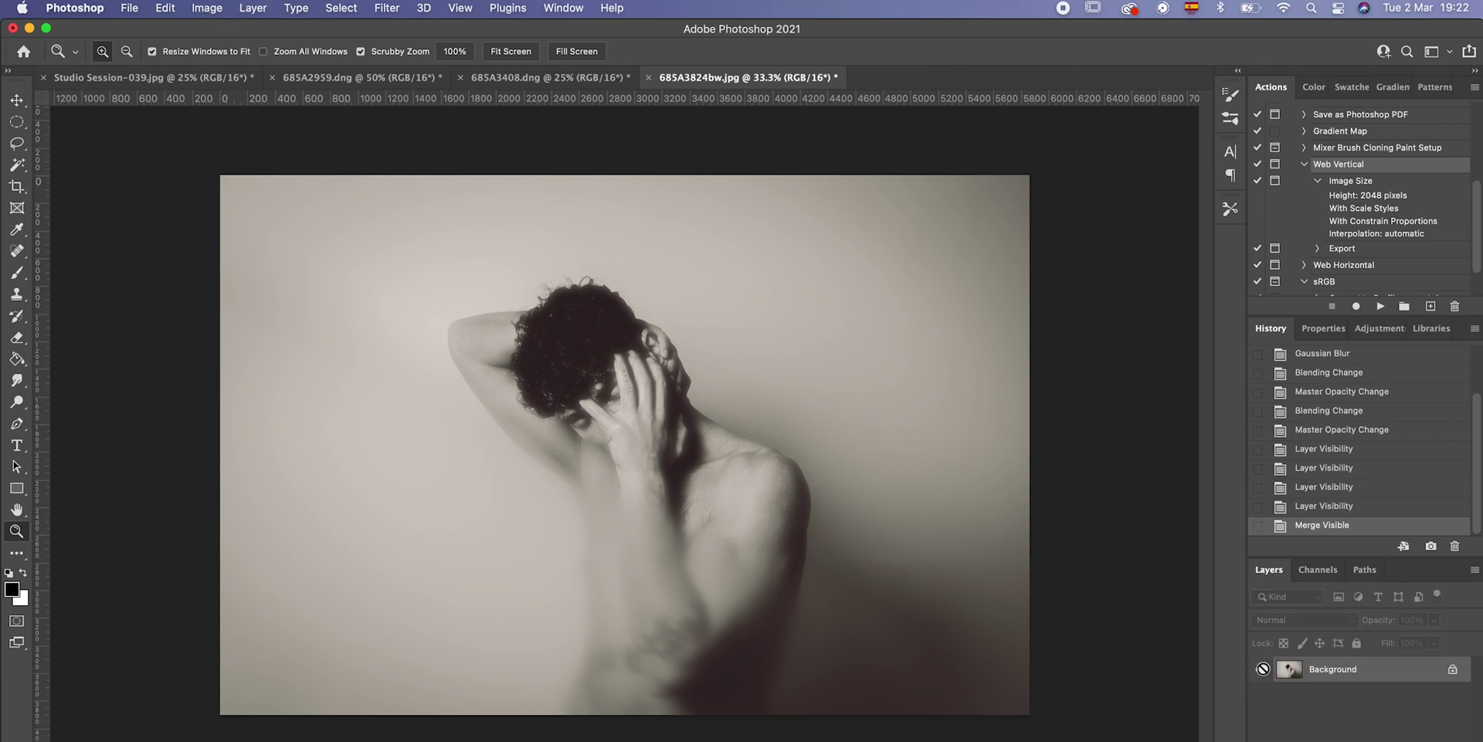
key(super+l)
drag(942, 349, 948, 349)
click(1212, 193)
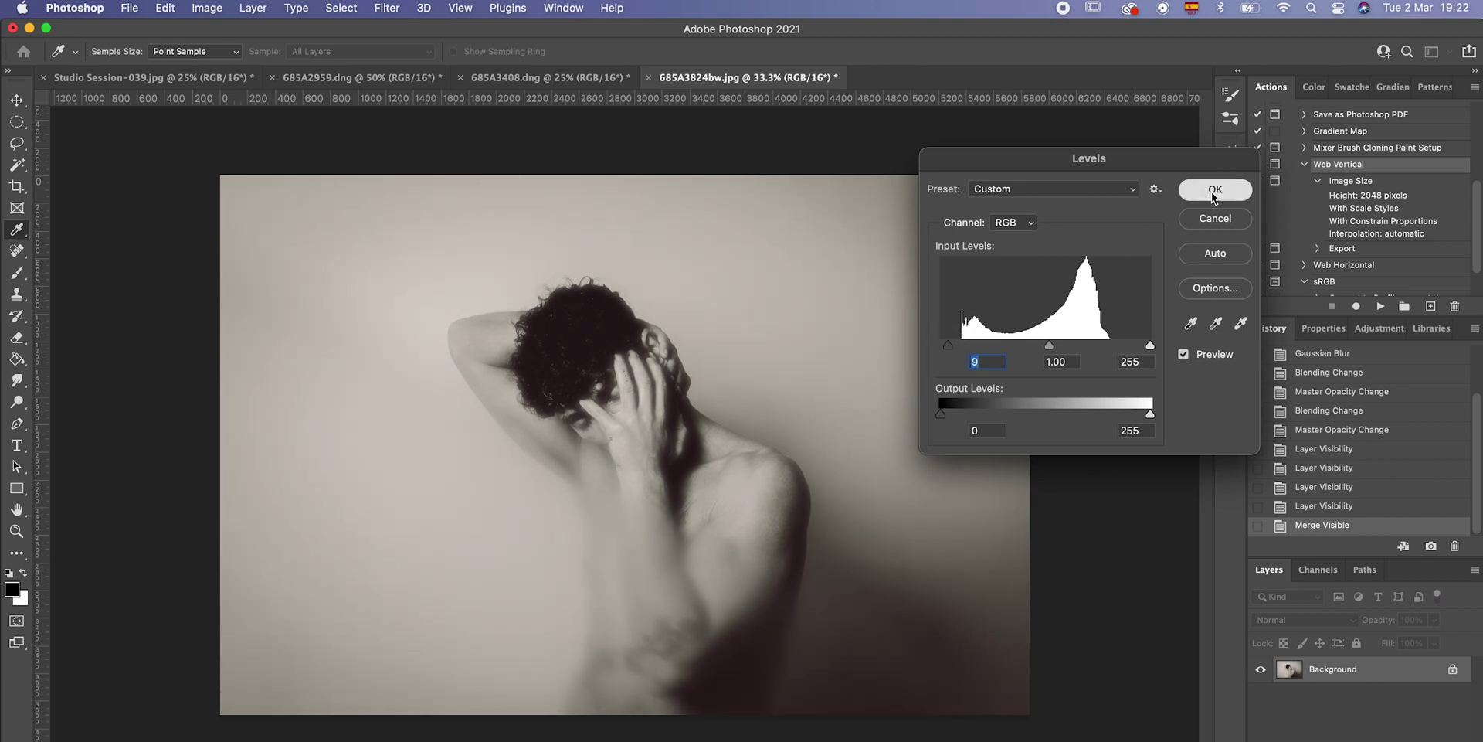
key(z)
Add 10% monochromatic noise with uniform distribution to the merged photo 685A3824bw.jpg.
click(387, 8)
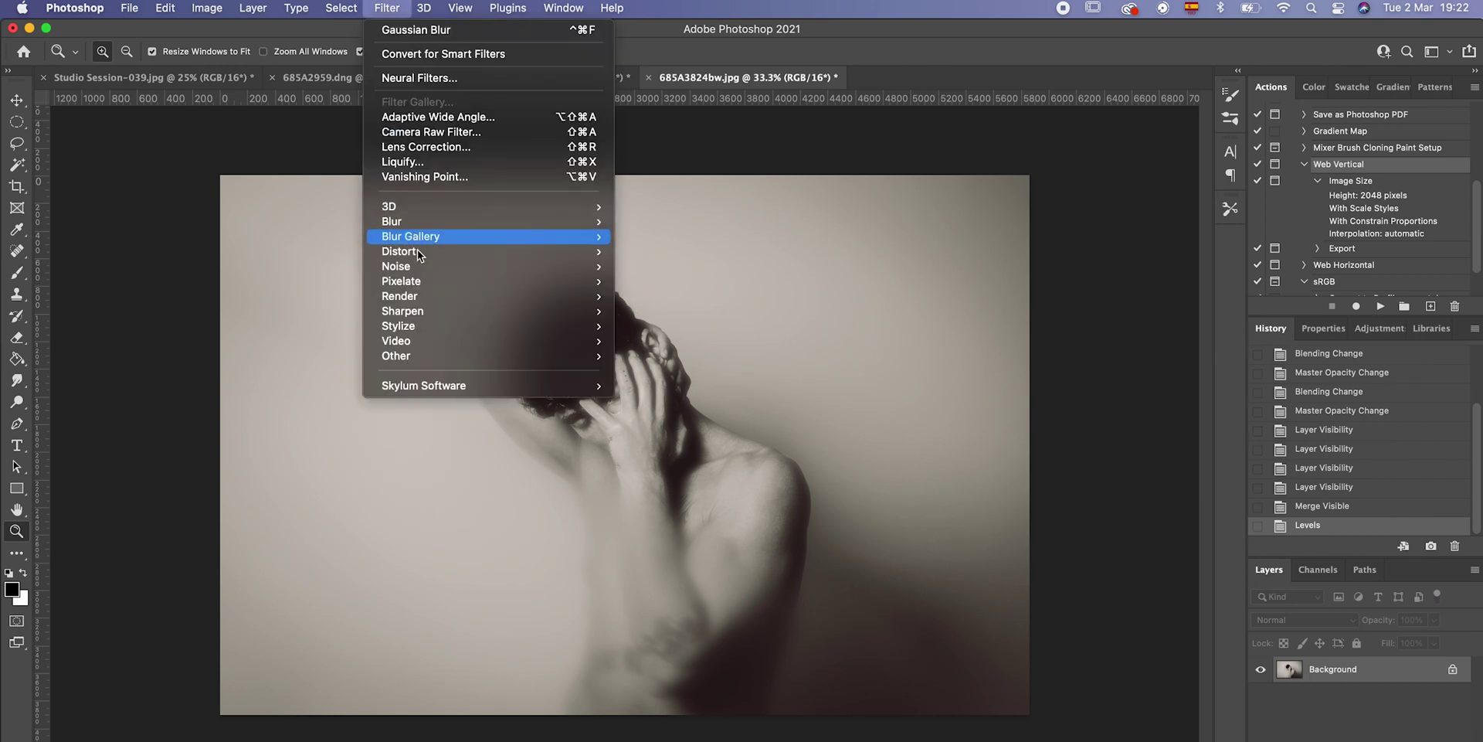
mouse_move(425, 268)
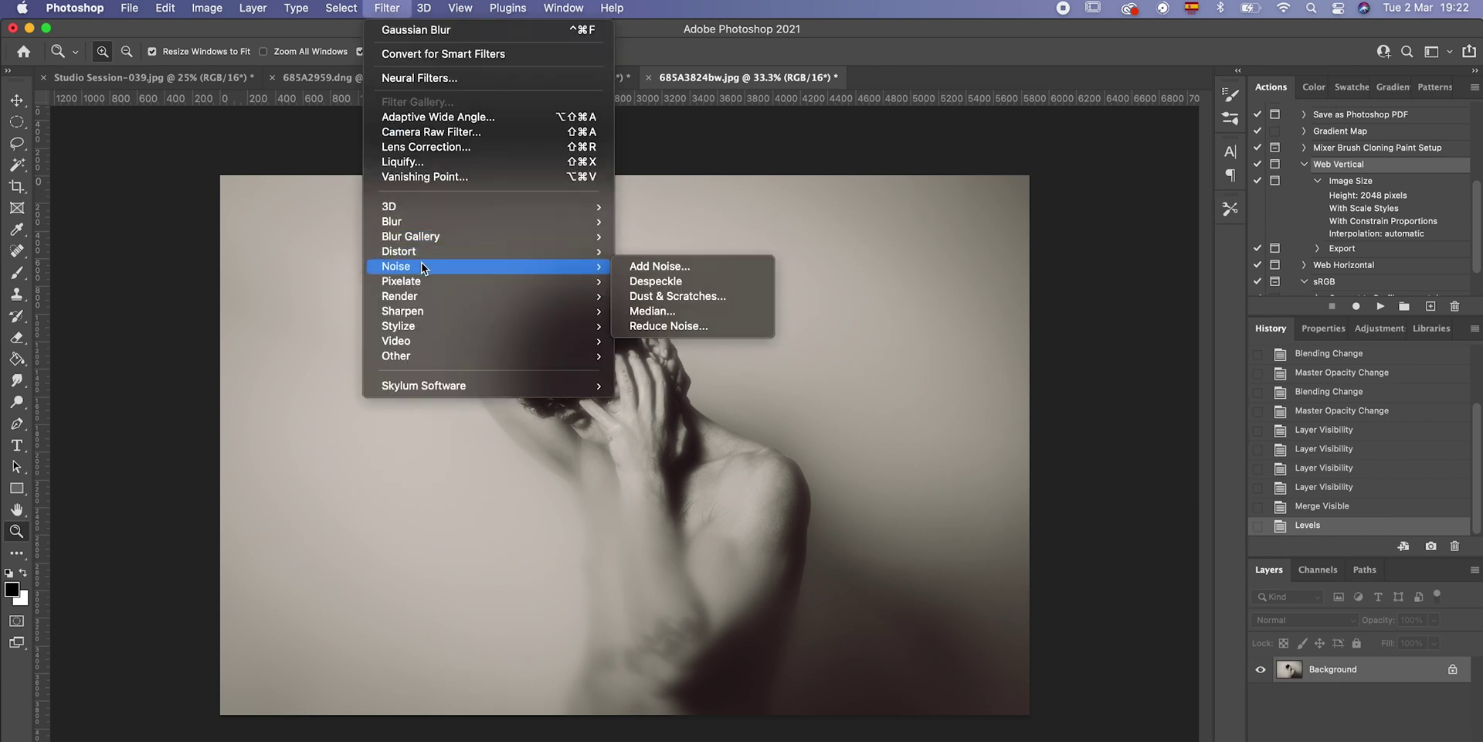
click(697, 263)
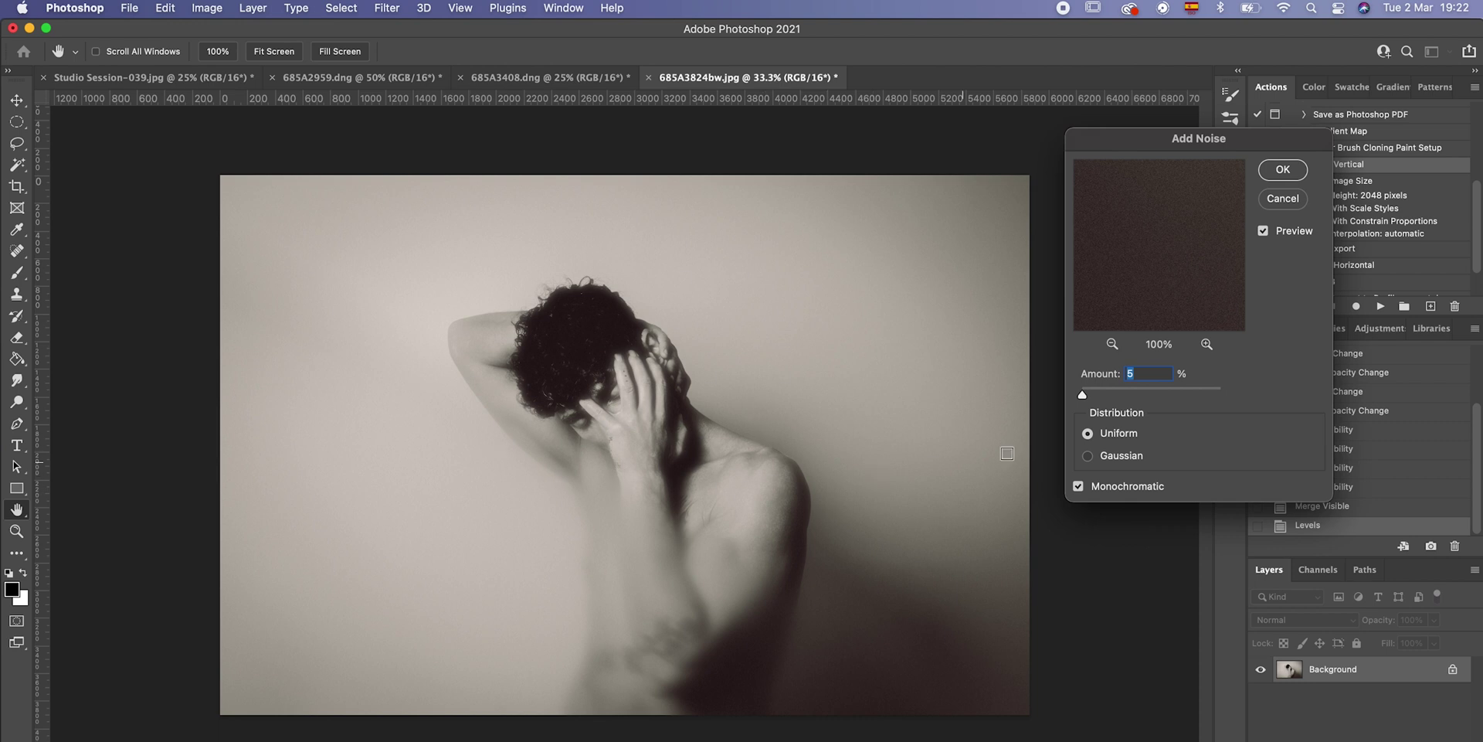
text(9)
key(BackSpace)
text(10)
click(1287, 171)
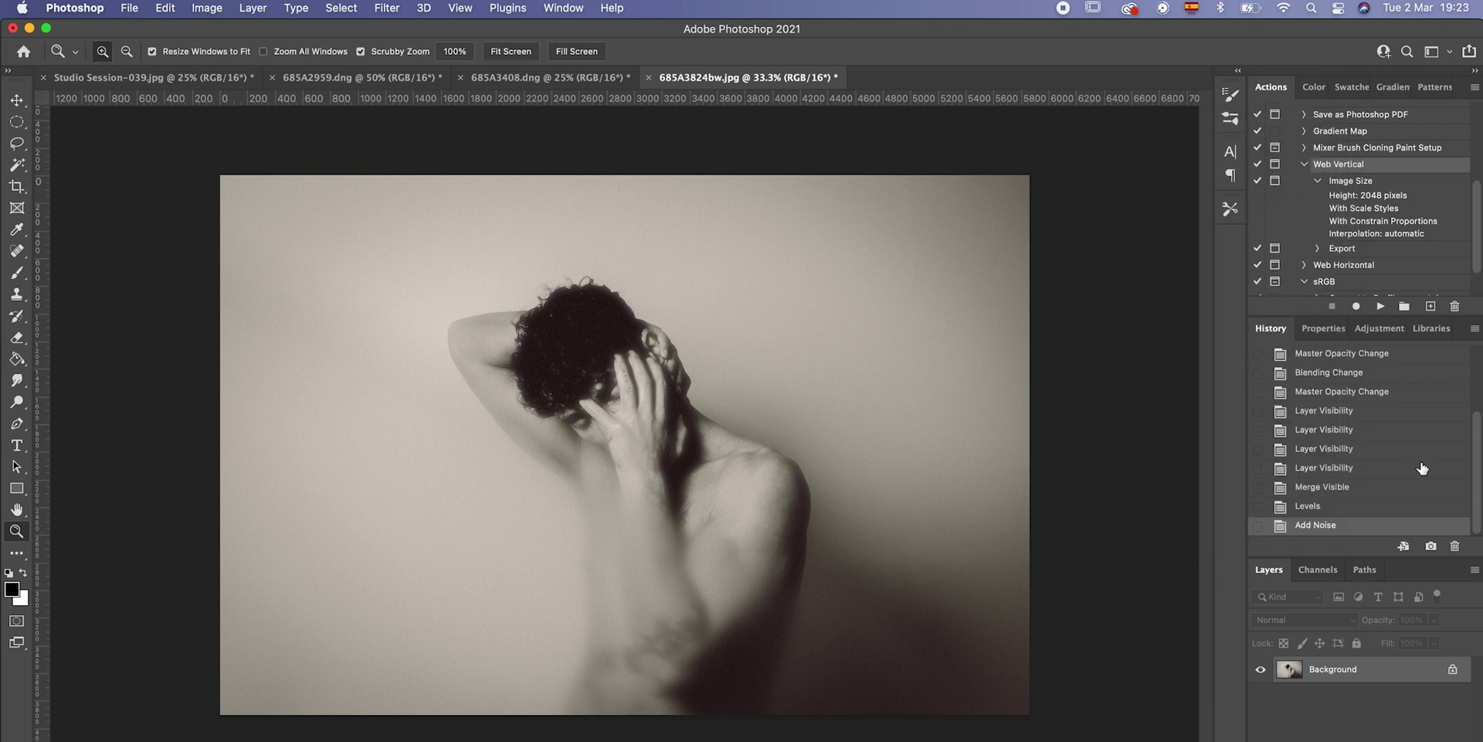
Compare the original state with the Add Noise state in the history while viewing the head and hand up close.
click(614, 417)
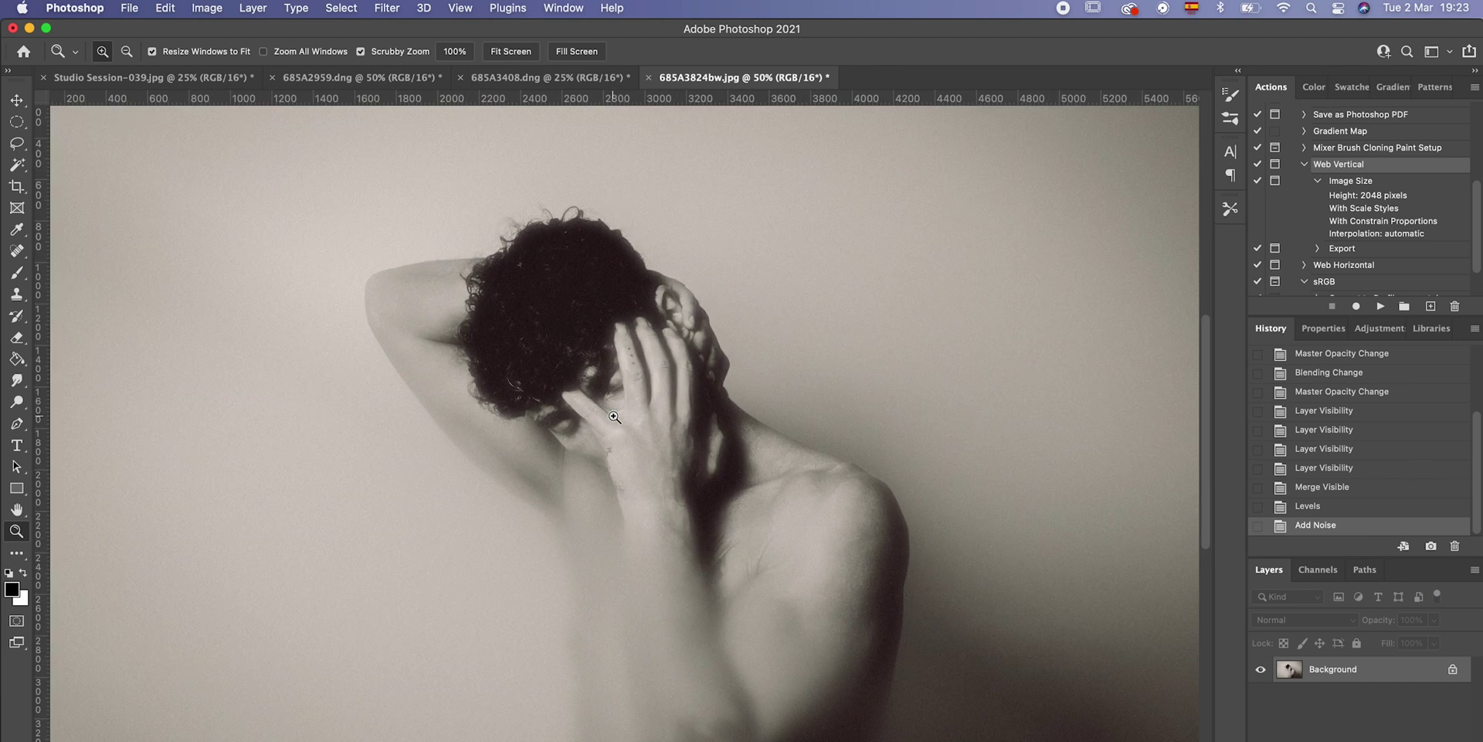
scroll(1363, 456, up, 3)
click(1341, 357)
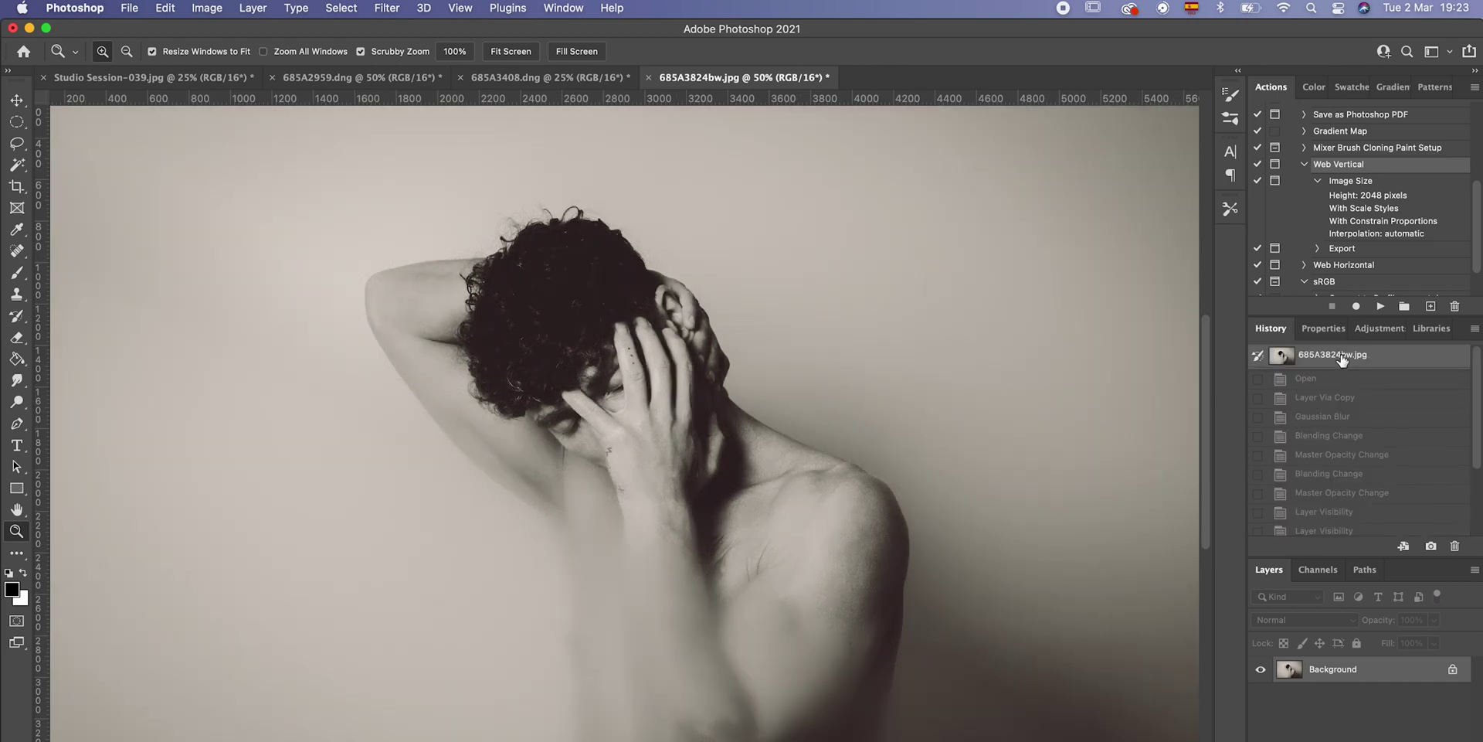
scroll(1358, 457, down, 3)
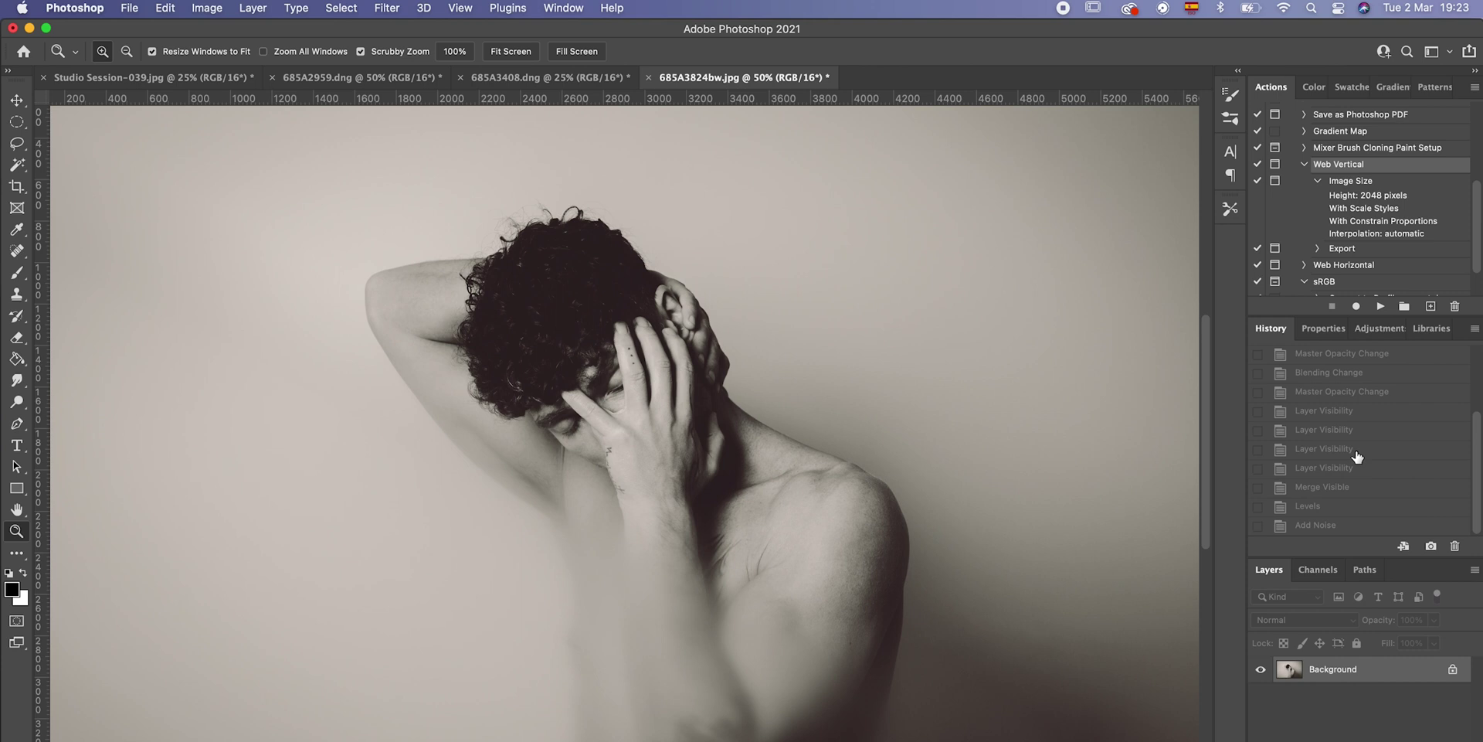
click(1330, 528)
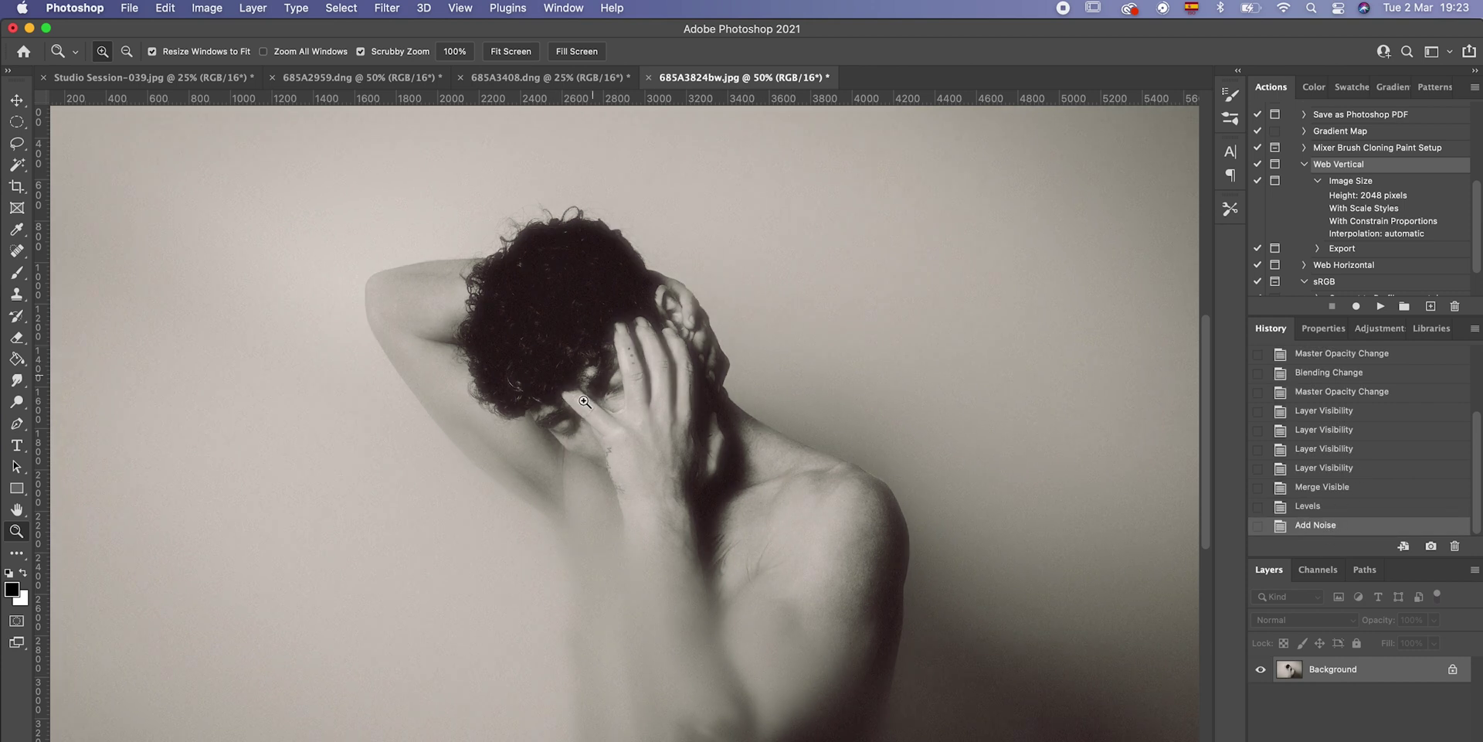
alt+click(681, 496)
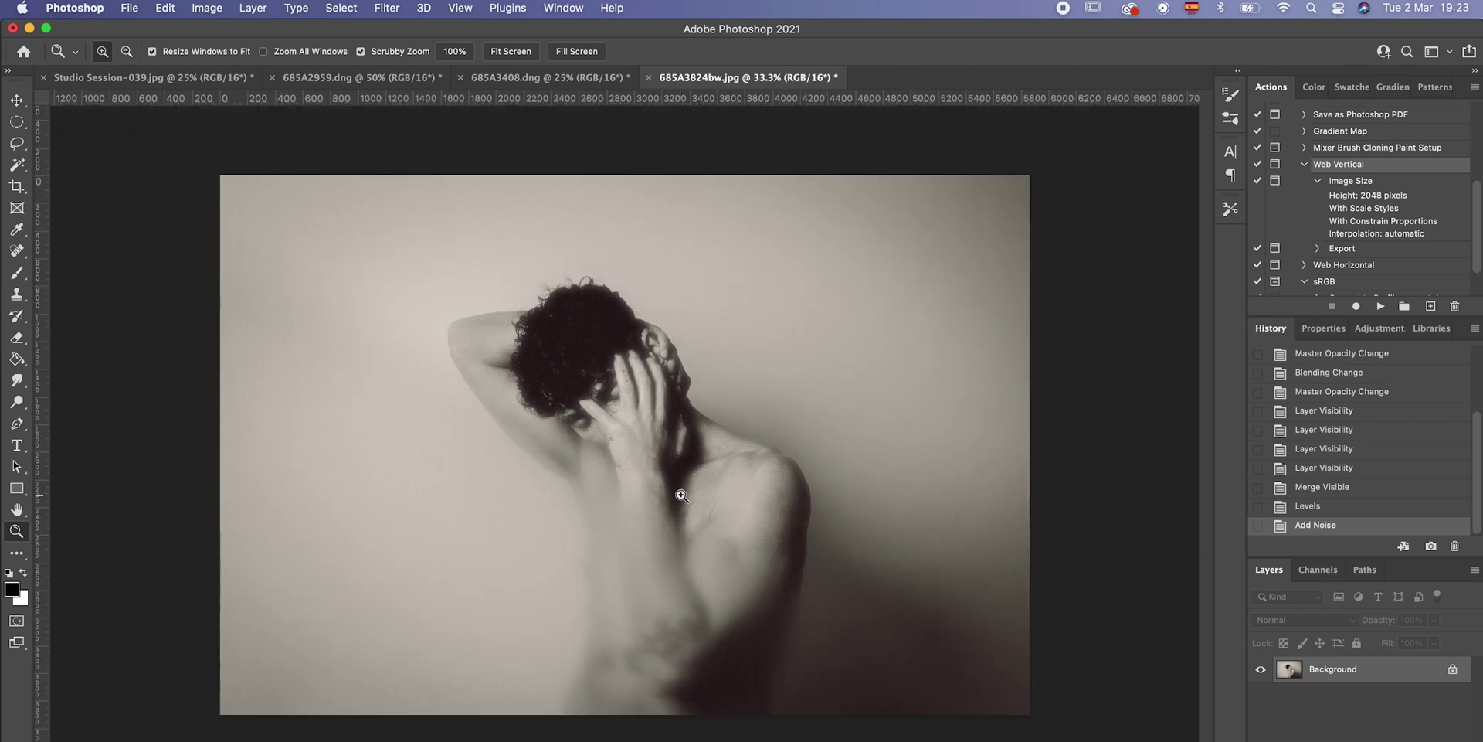